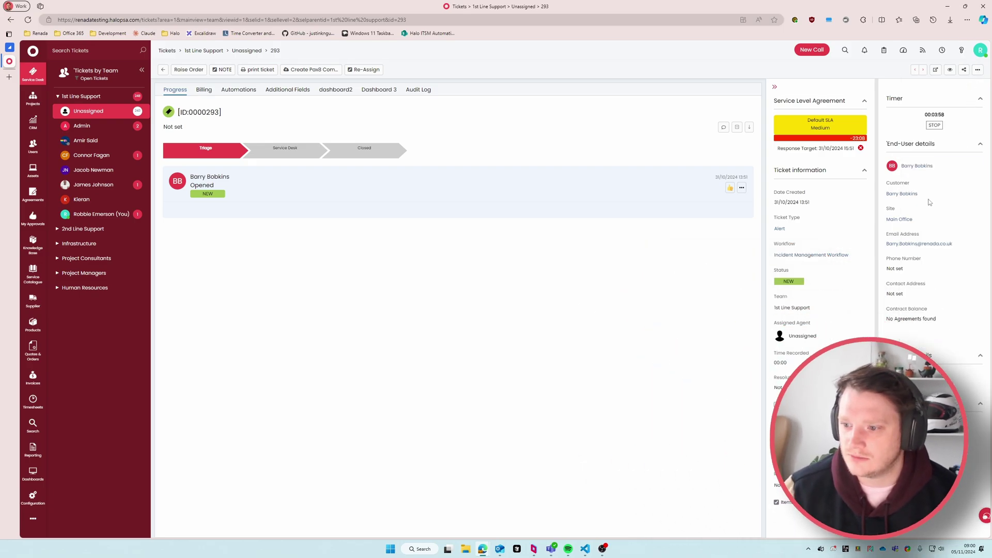
Link the open ticket 293 to ticket 298 (Test) as its parent.
click(978, 69)
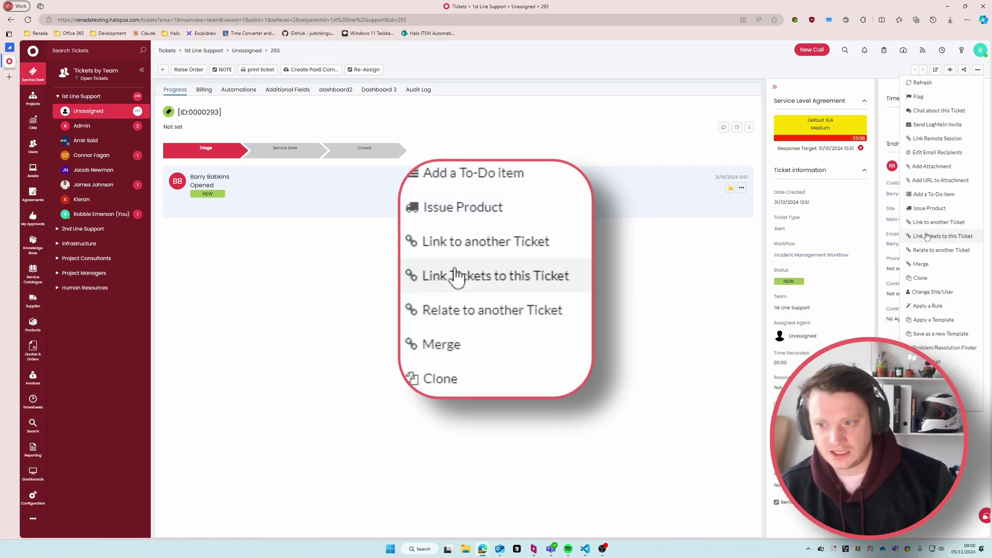
click(928, 222)
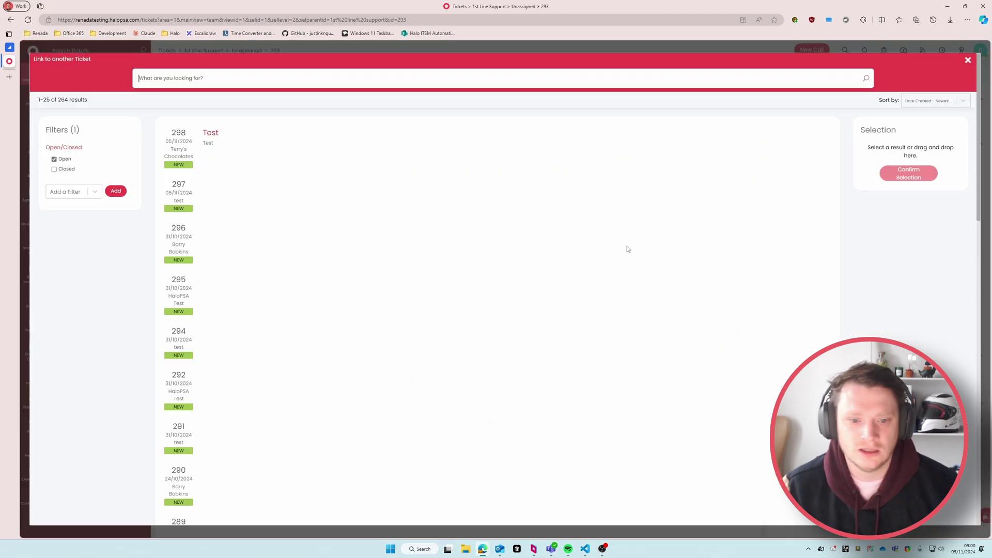
click(251, 155)
click(905, 172)
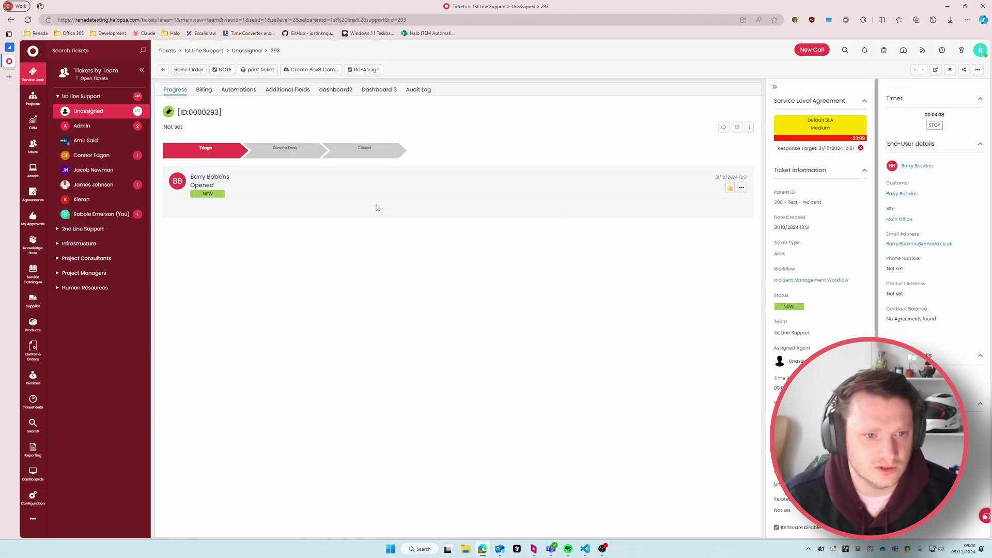
Browse the open tickets offered when linking ticket 293 to another ticket.
click(978, 70)
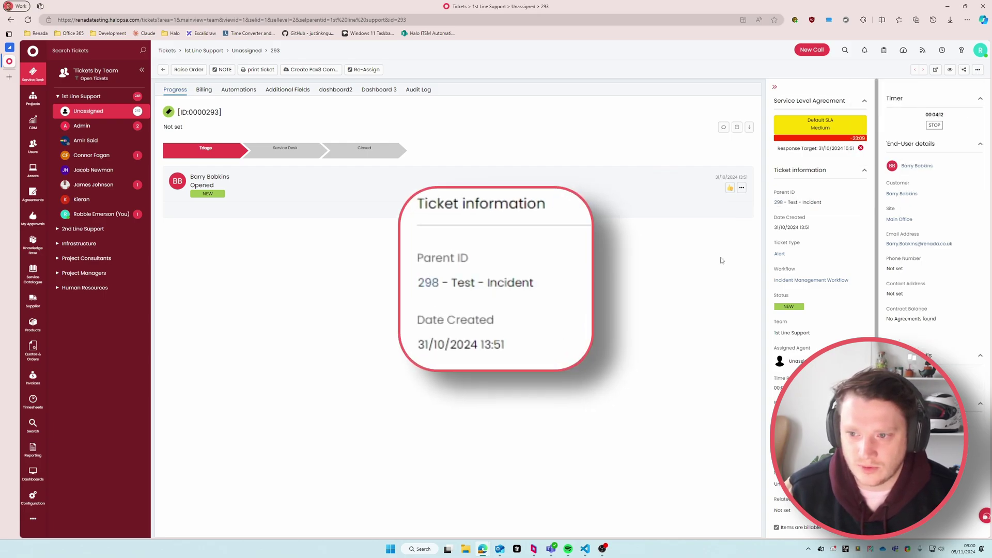
click(978, 69)
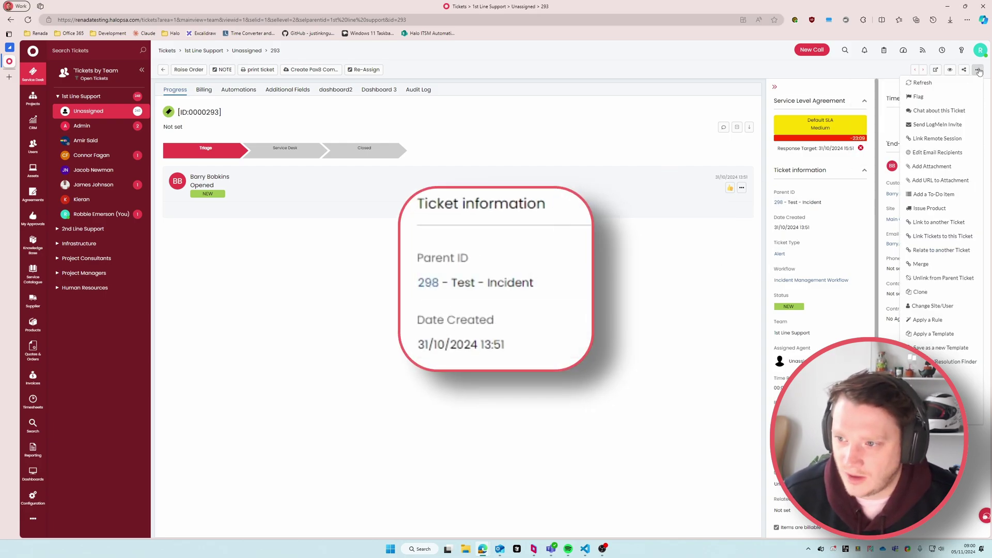
click(946, 227)
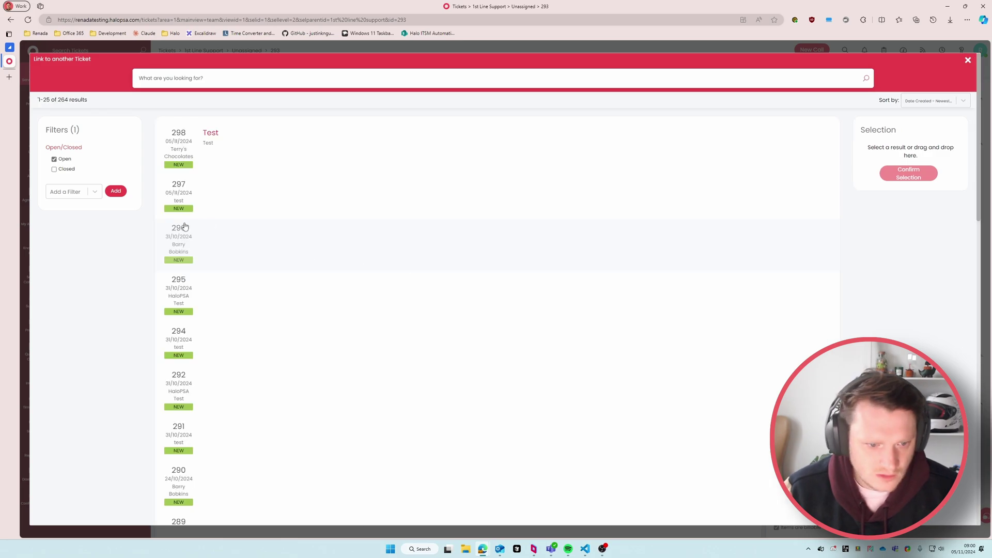
scroll(238, 224, down, 8)
scroll(306, 270, down, 5)
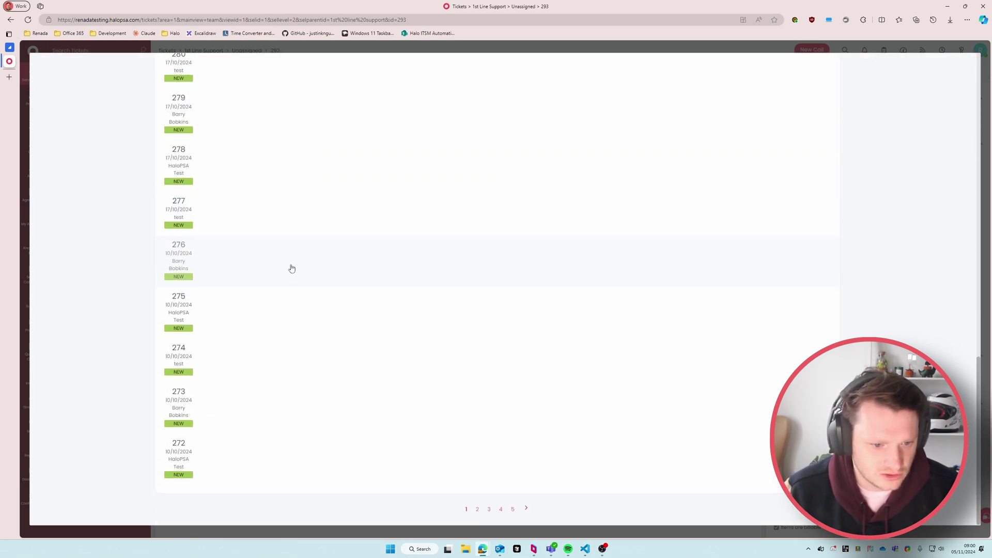
scroll(308, 271, up, 8)
scroll(311, 271, up, 3)
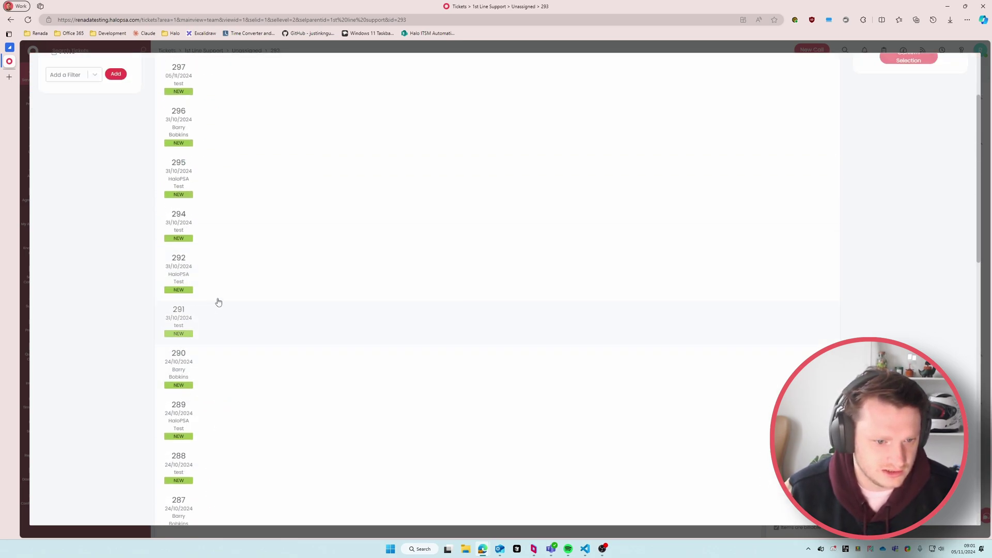
scroll(164, 277, up, 3)
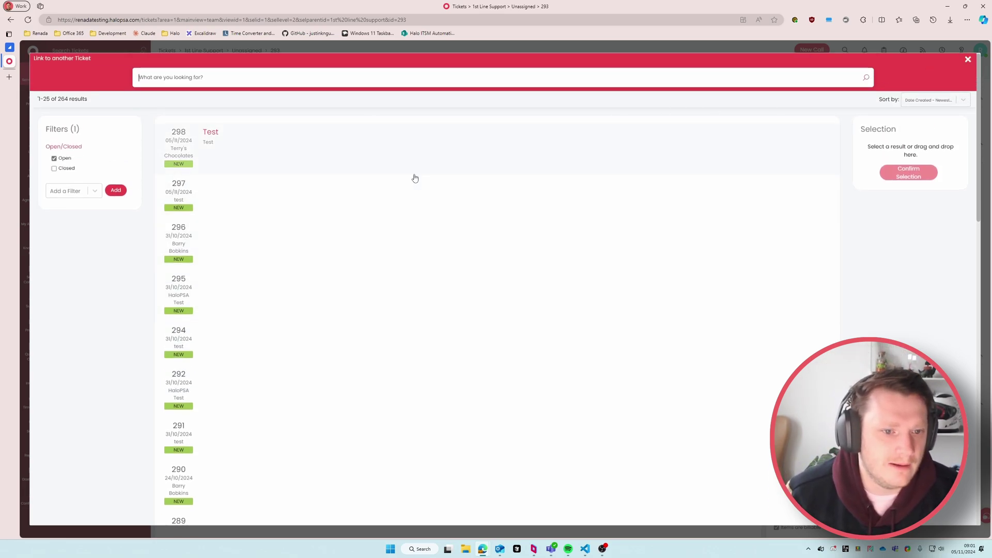
Add a Ticket Type filter to the ticket search, try the Internal type, clear it and close the search.
click(70, 191)
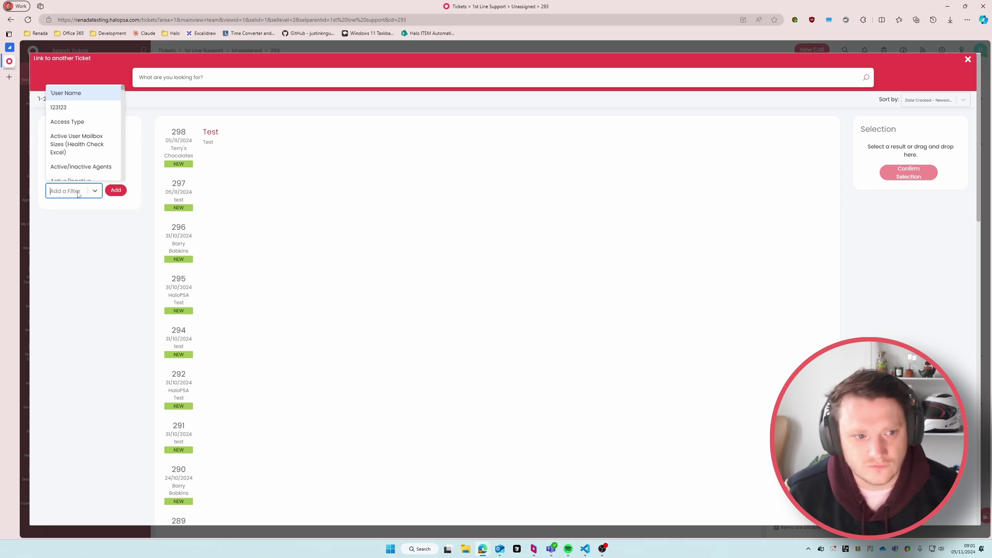
text(ticket)
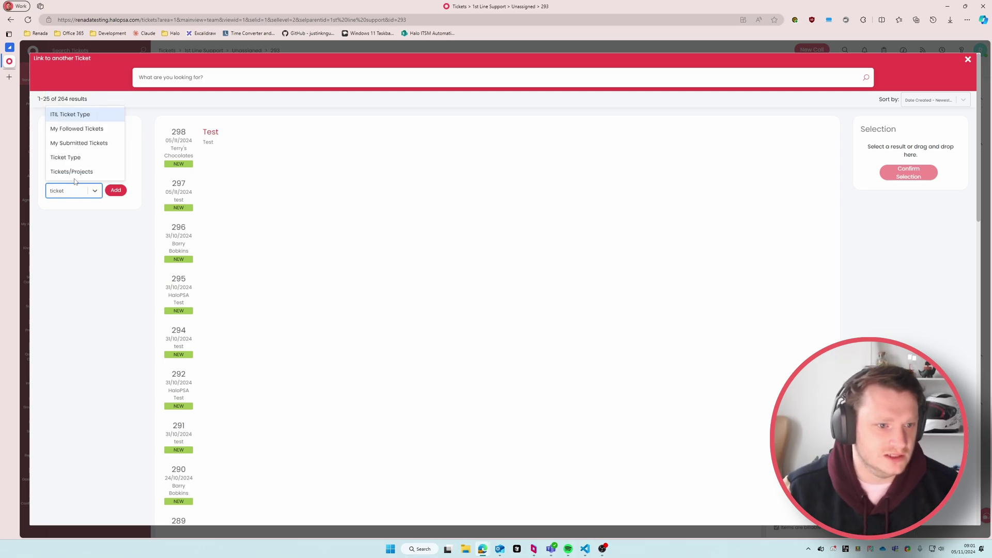
click(66, 157)
click(116, 190)
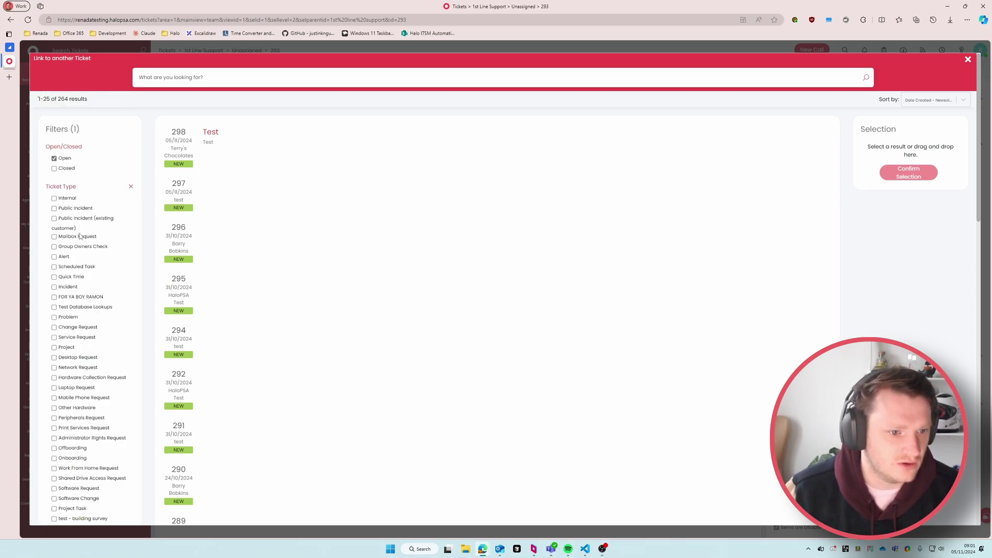
click(54, 199)
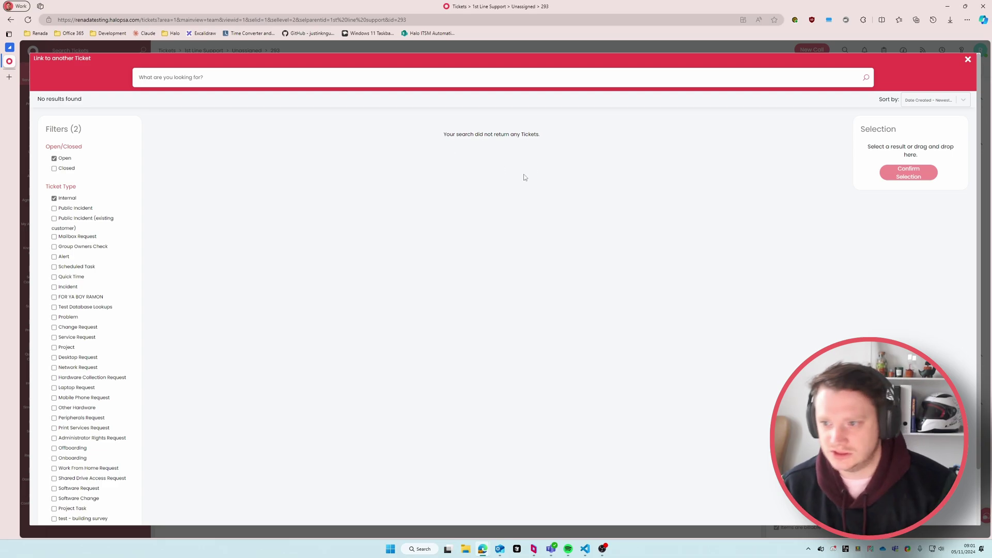
click(54, 198)
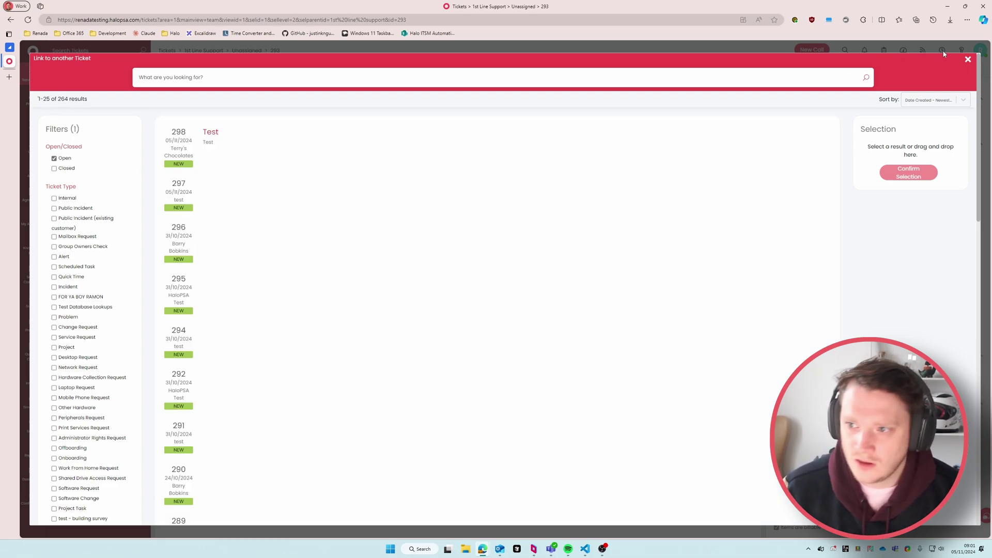
click(969, 61)
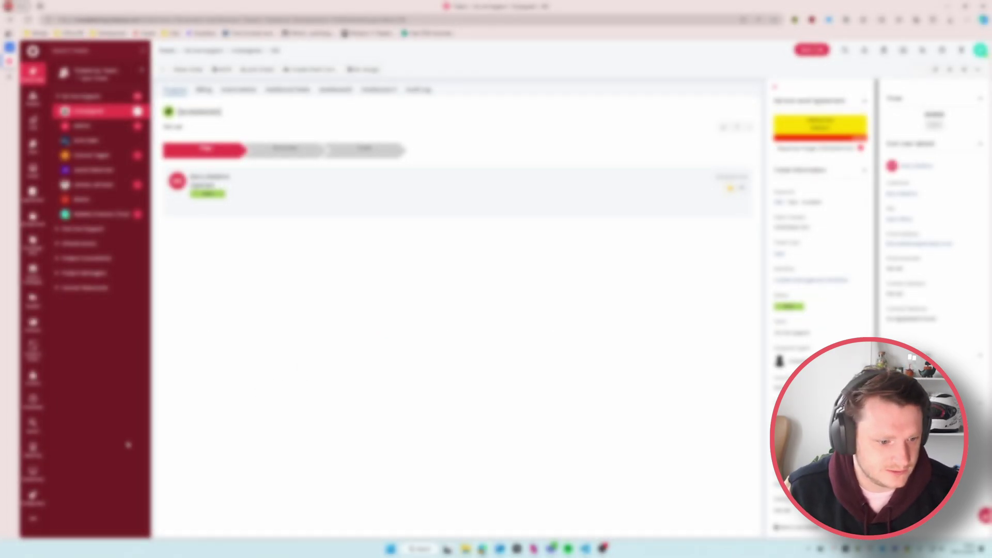
Open the ticket Actions configuration in a separate browser tab and start a new action.
ctrl+click(37, 499)
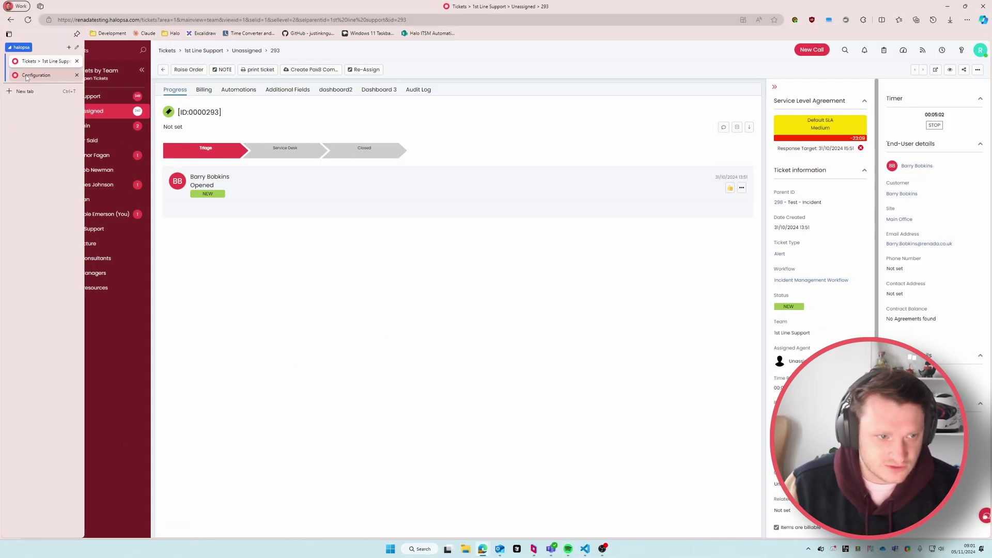
click(9, 75)
click(82, 125)
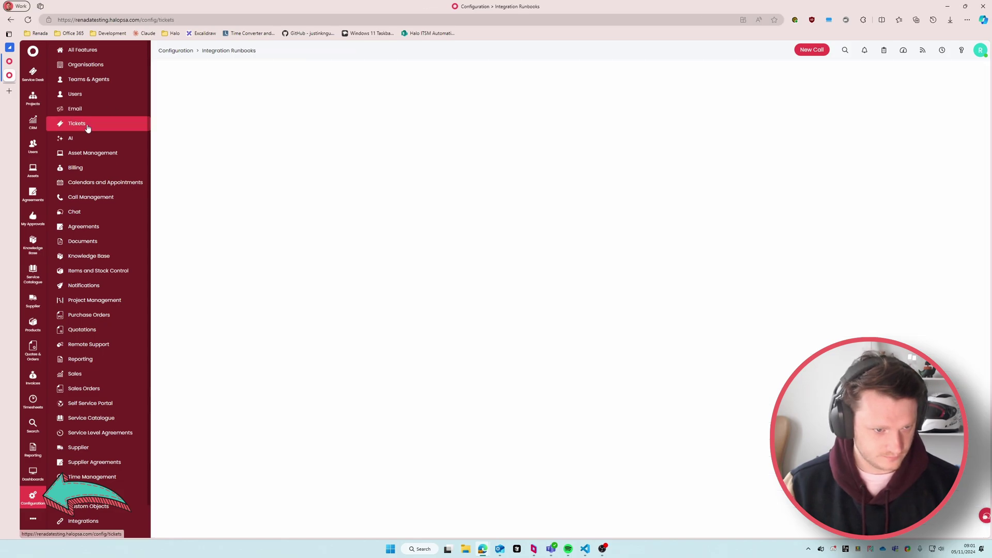
click(99, 182)
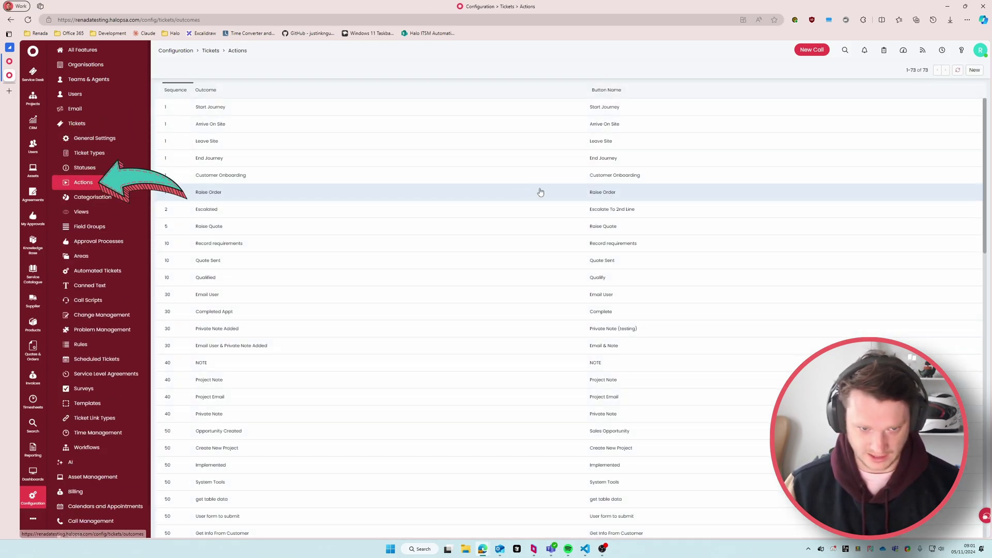
click(975, 70)
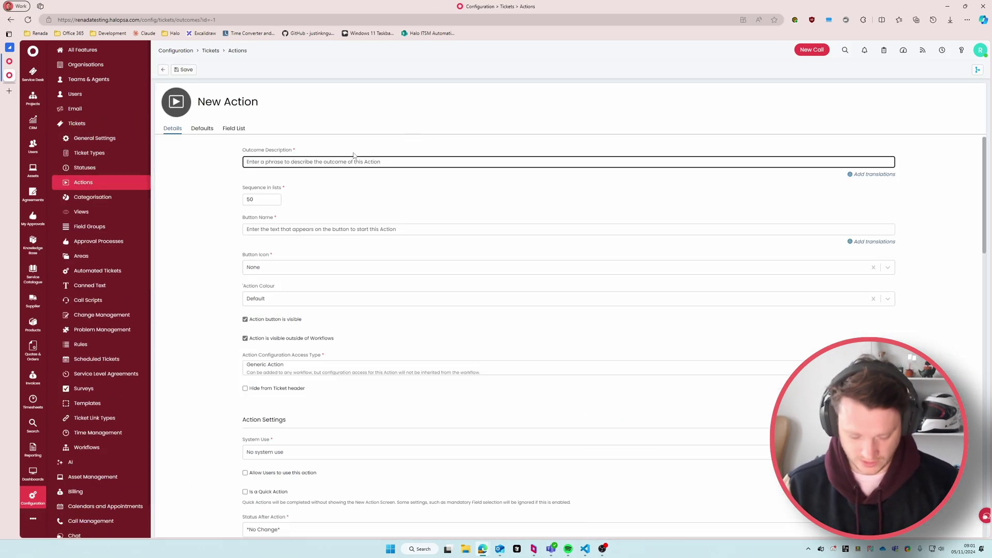
Set the new action's outcome description to "Linked to Parent Ticket" and its button name to "Link To Parent Ticket".
text(Link t)
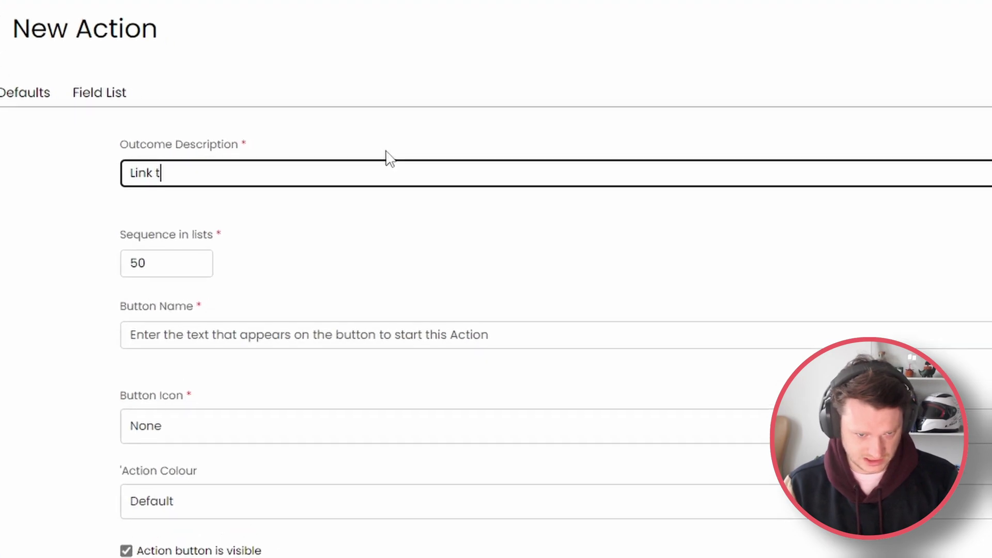
text(o Paren)
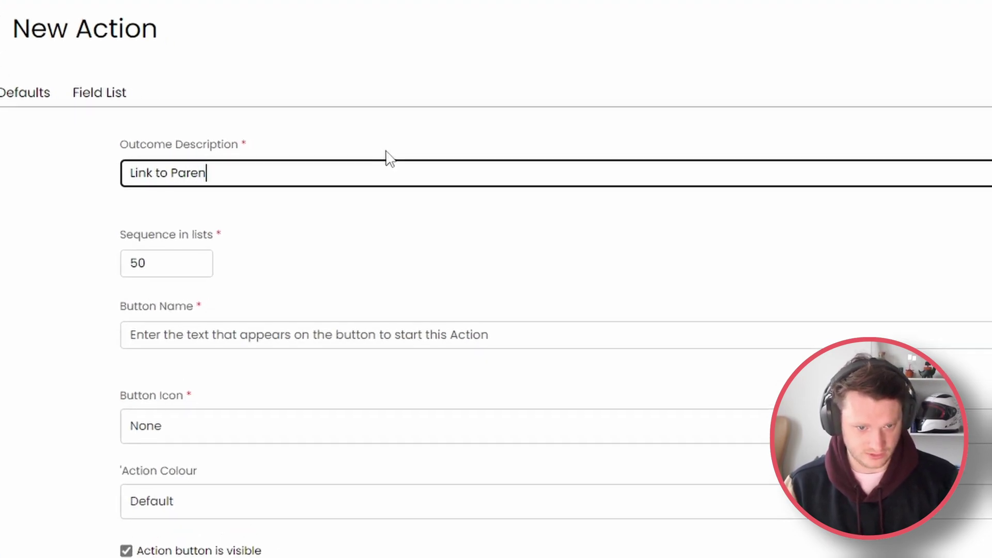
text(t Ticket)
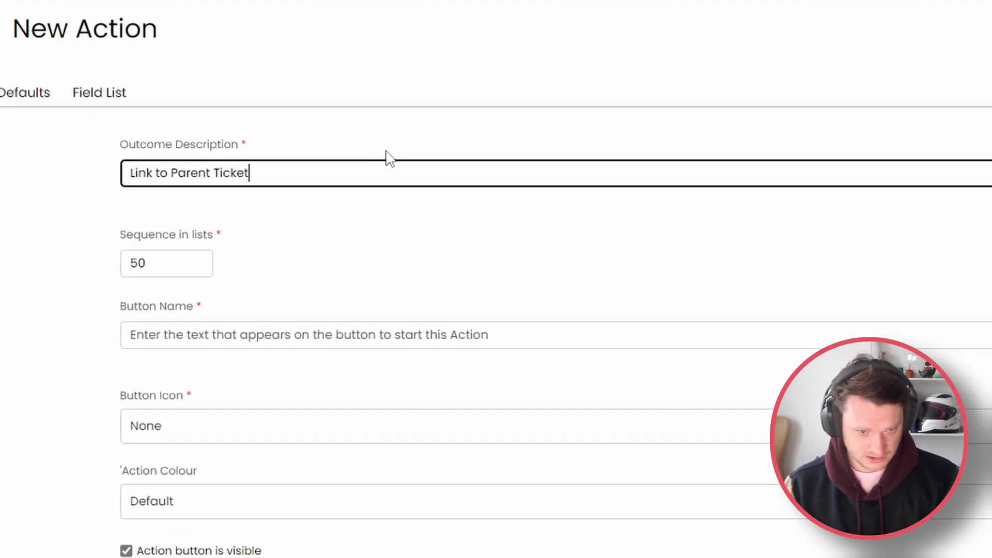
click(156, 176)
text(ed)
click(221, 330)
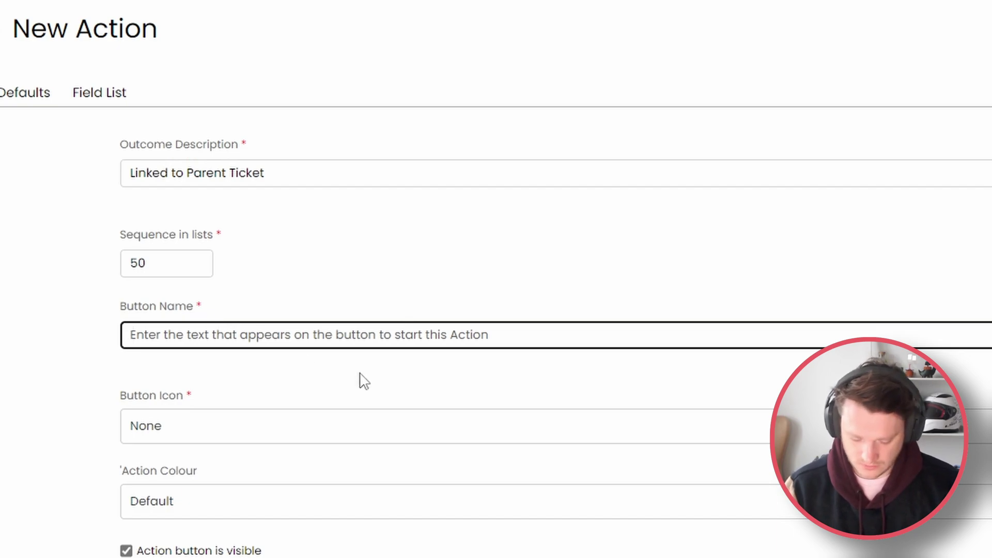
text(Link To Parent)
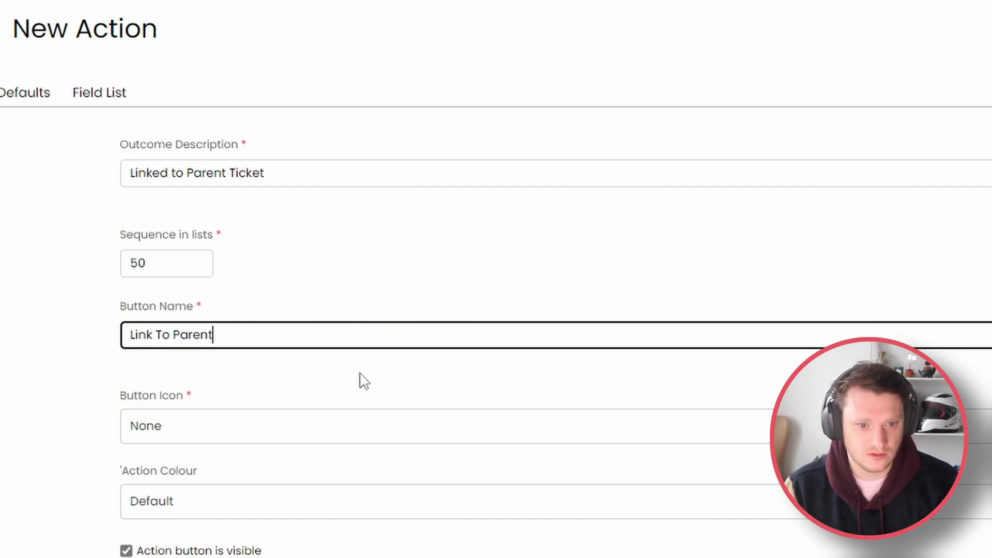
text( Ticket)
Set the action's button icon to beer.
click(133, 414)
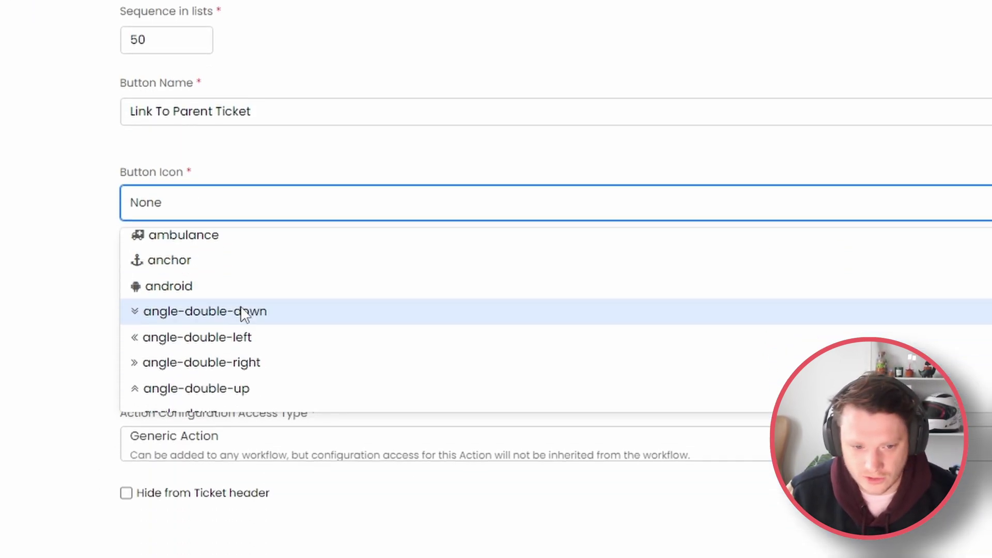
scroll(247, 289, down, 12)
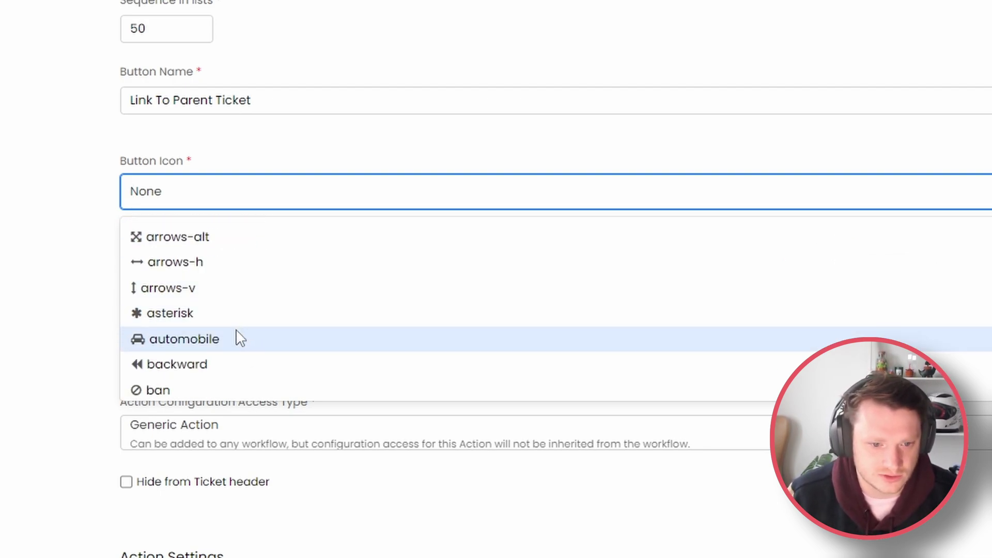
scroll(236, 336, down, 3)
scroll(234, 333, down, 4)
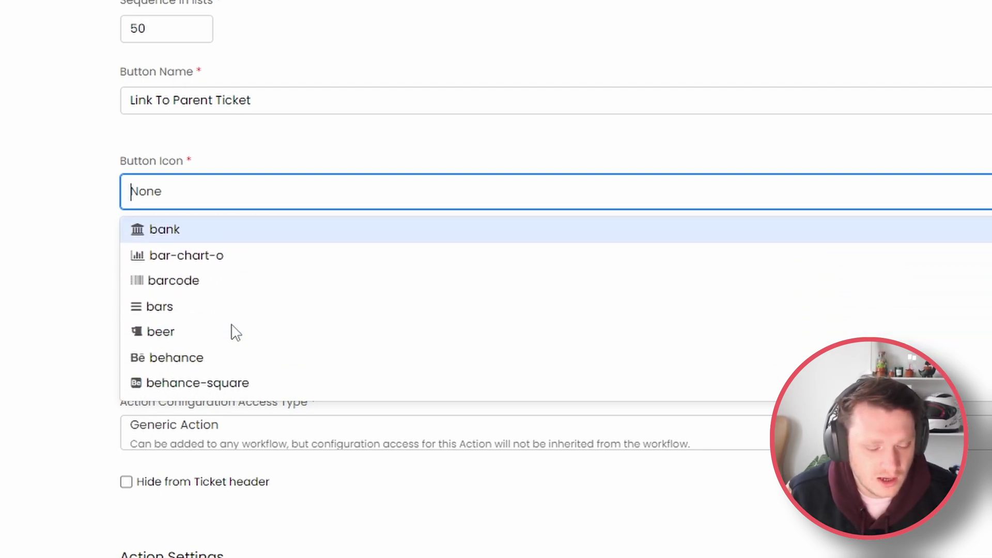
click(231, 248)
scroll(77, 370, down, 5)
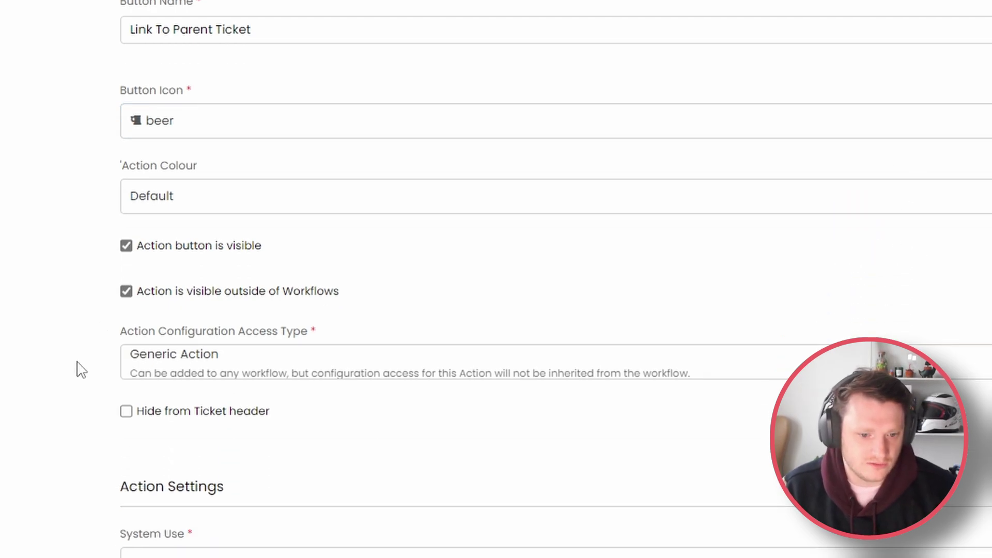
triple_click(118, 331)
Search the action's System Use options for "runb" and leave without choosing one.
scroll(206, 333, down, 3)
click(175, 243)
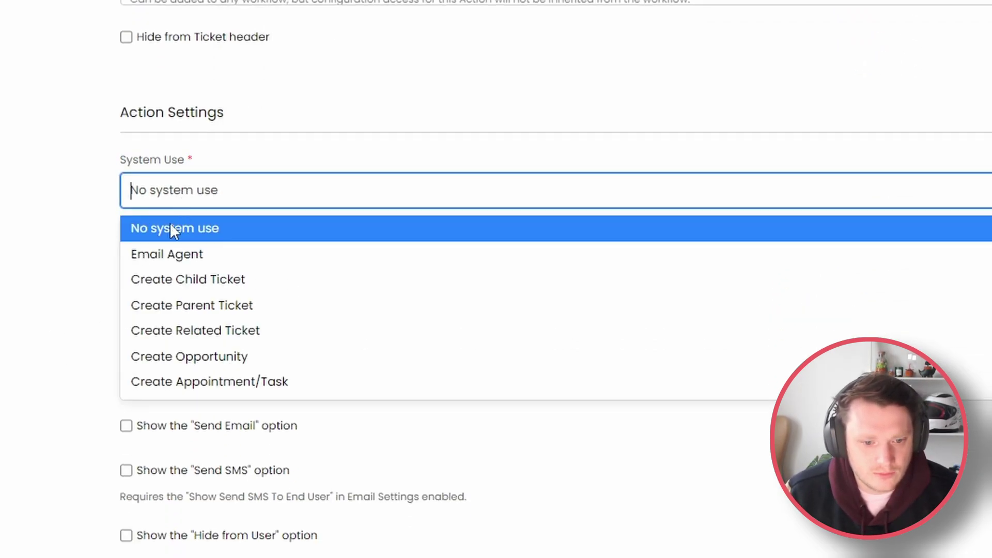
text(runb)
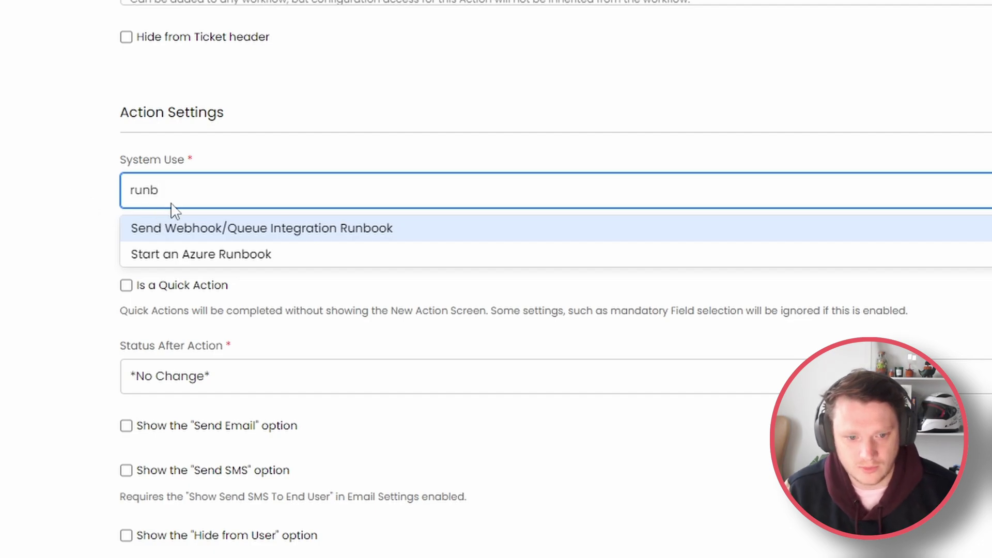
key(BackSpace)
key(BackSpace)
key(BackSpace)
key(Escape)
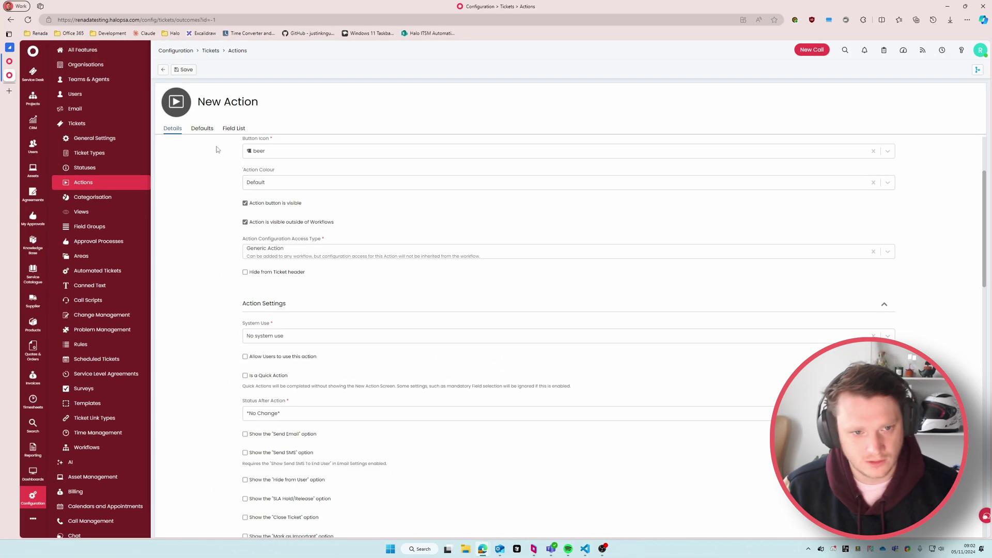
Check the field-adding options in the action's field list without adding any, and save the new action.
click(233, 128)
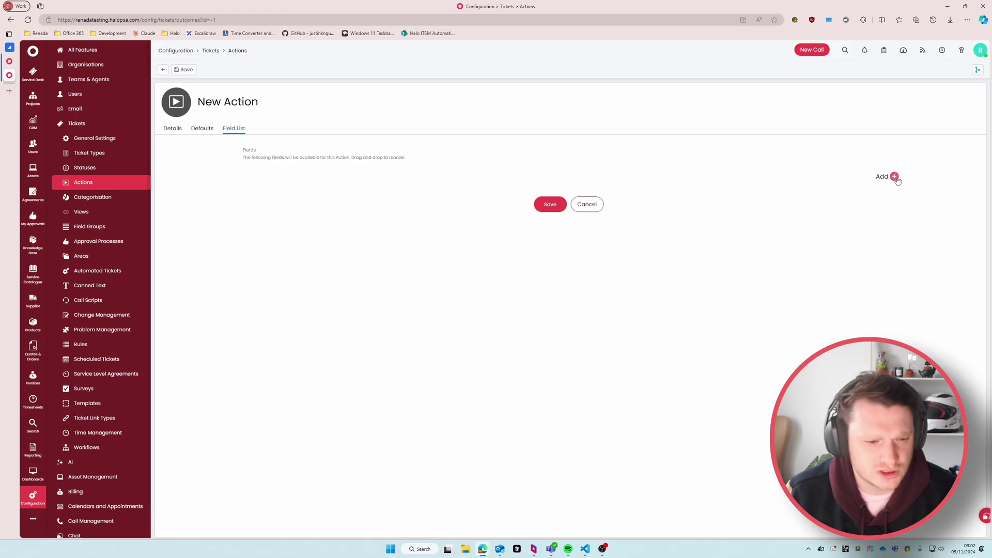
click(896, 176)
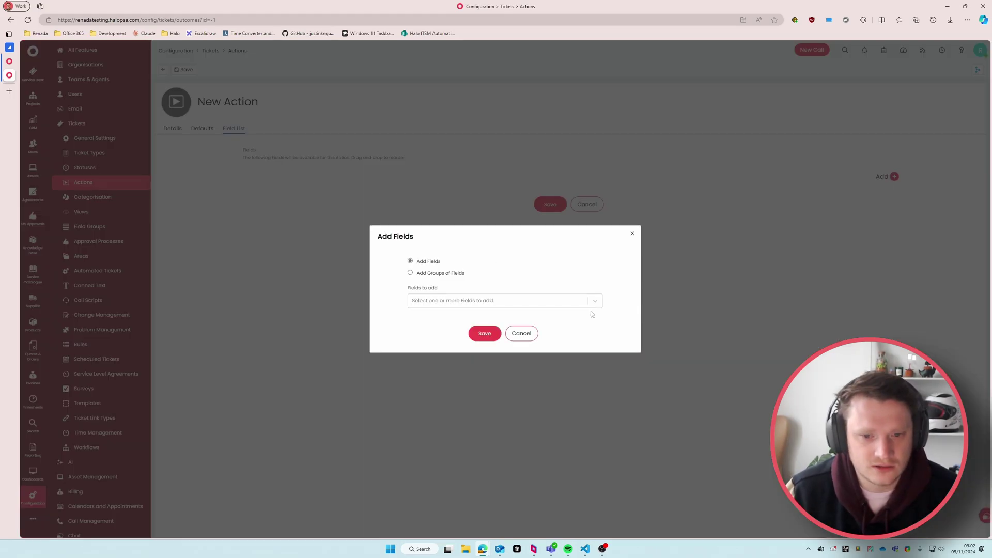
click(521, 333)
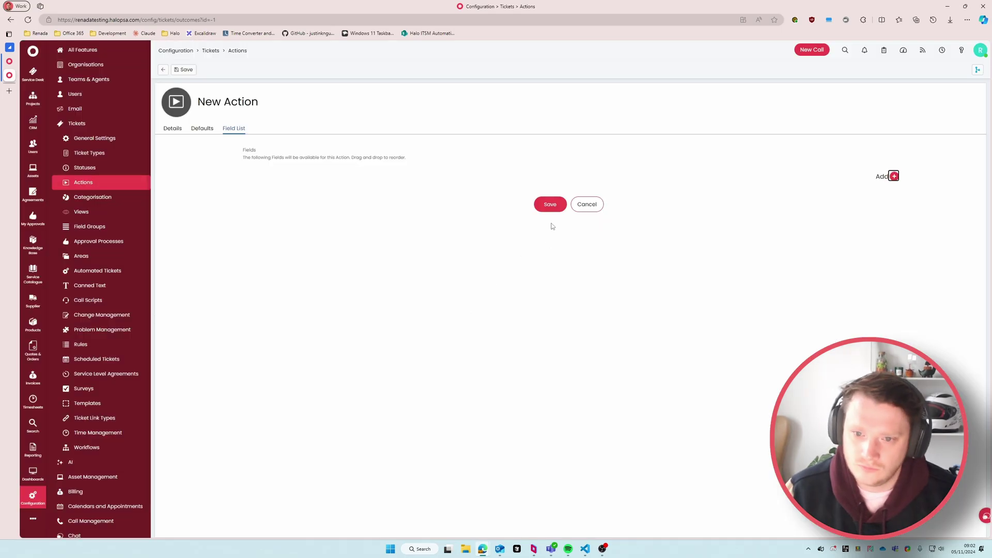
click(551, 204)
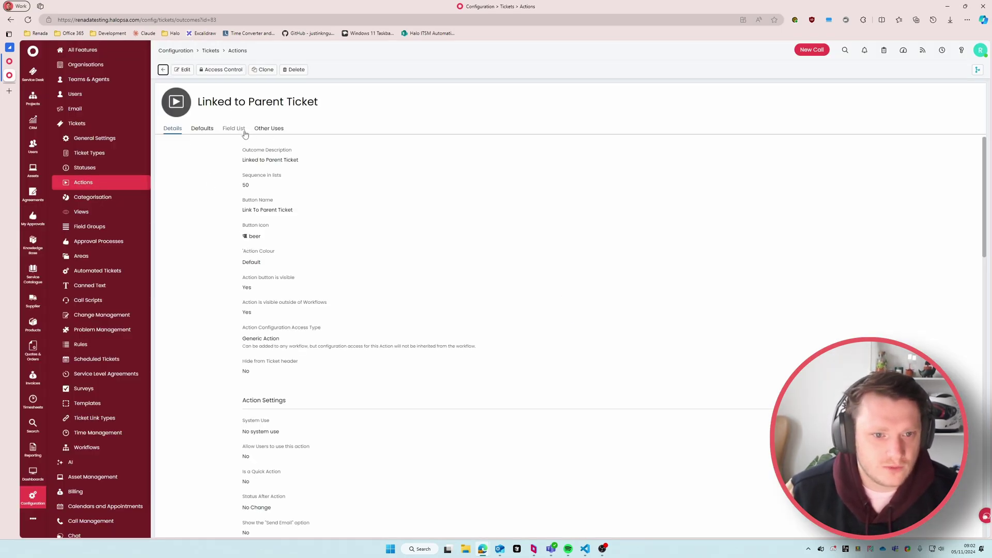
Open the action's field list, go to the ticket custom fields under Custom Objects, and start a new custom field.
click(245, 130)
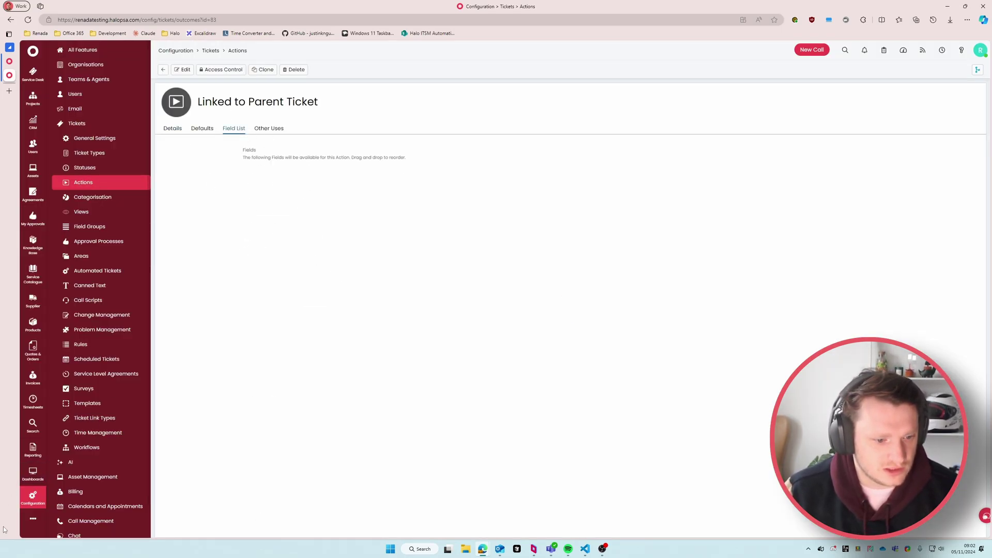
scroll(77, 475, down, 7)
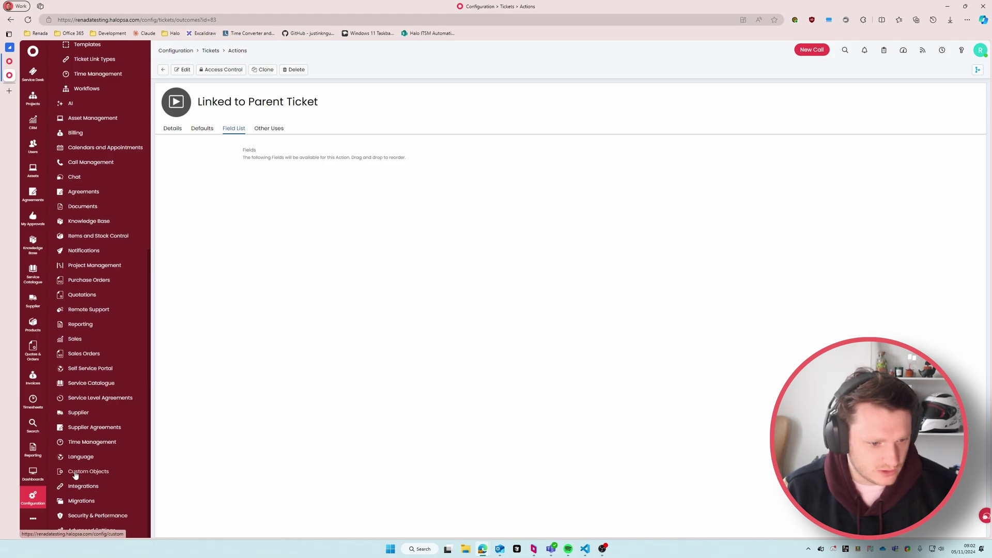
click(86, 474)
click(486, 135)
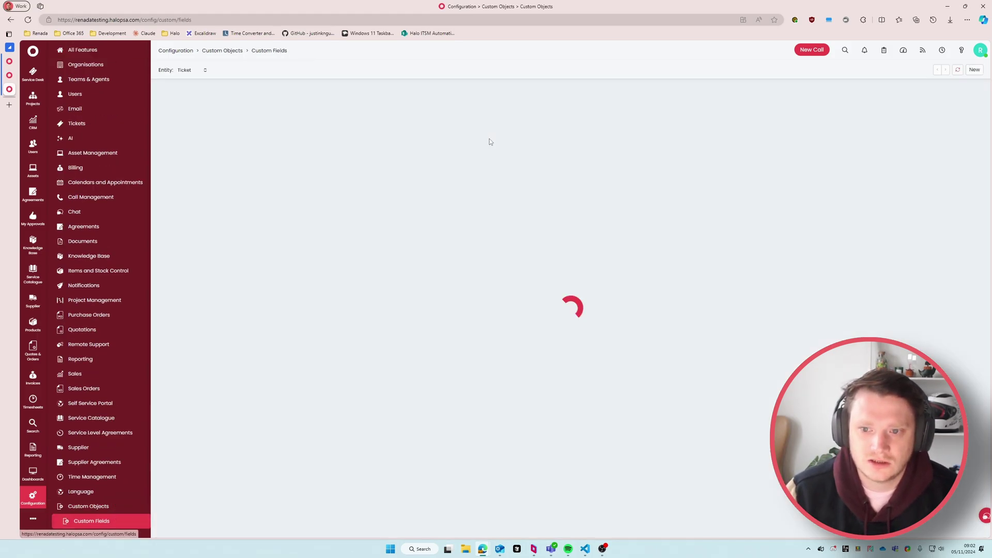
click(975, 70)
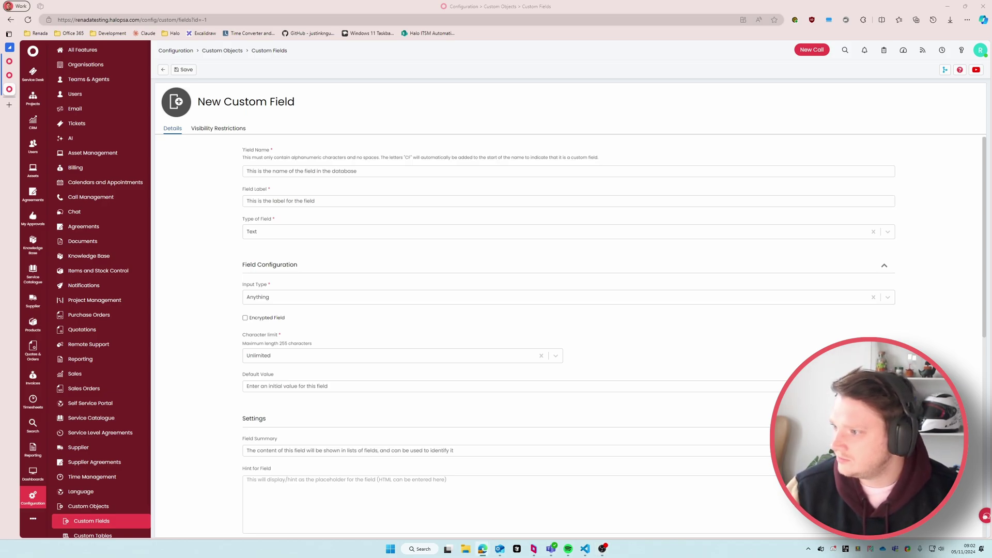
Name the new custom field ClientTicketTypes and label it "Client Ticket Types".
click(346, 170)
text(C)
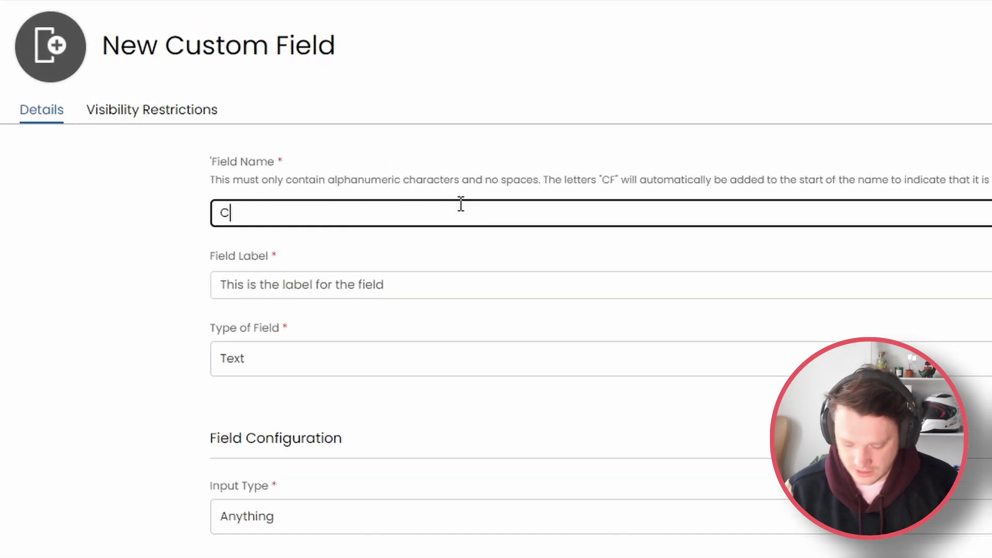
text(lientTicketTypes)
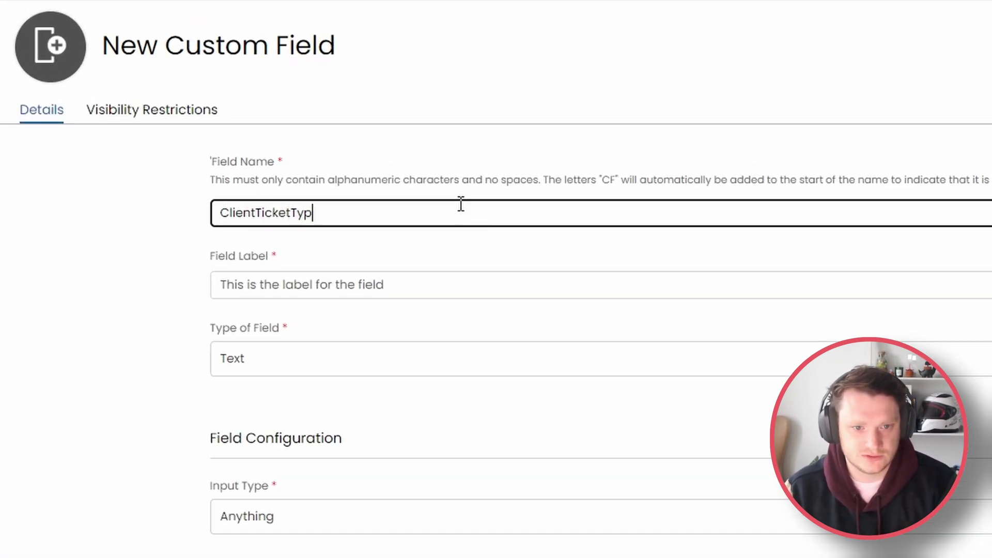
Set the custom field's type to Single Selection and its lookup type to Dynamic List.
click(263, 368)
text(Single)
key(Return)
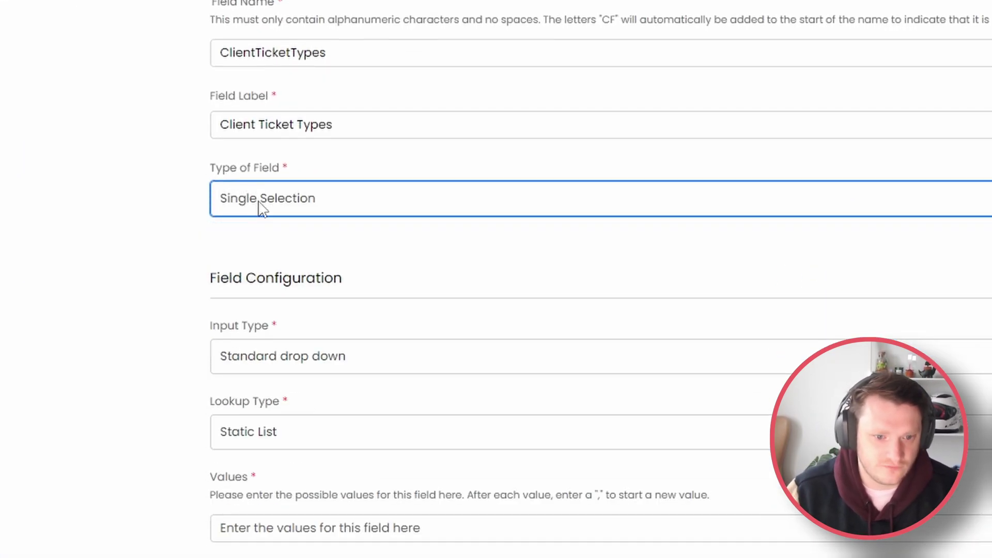
click(310, 431)
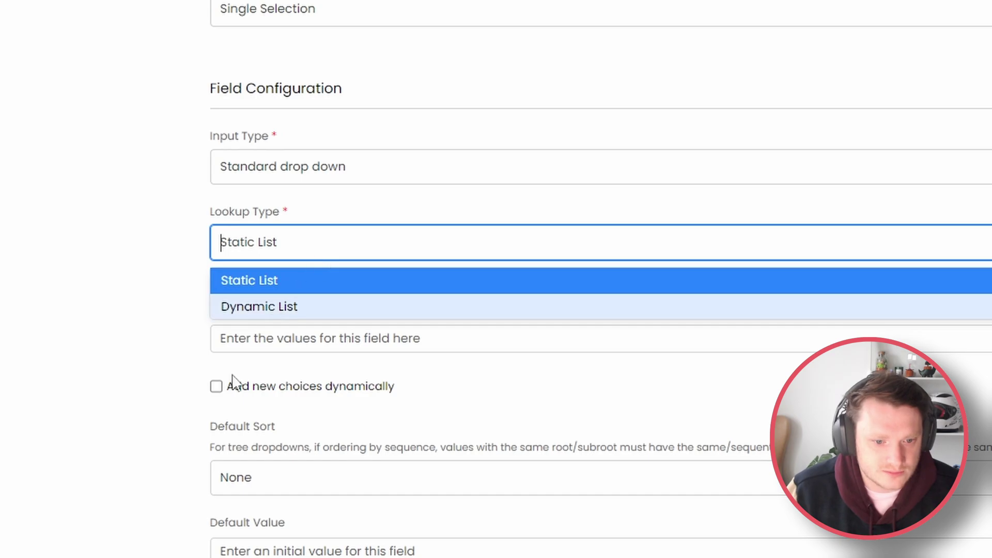
click(293, 305)
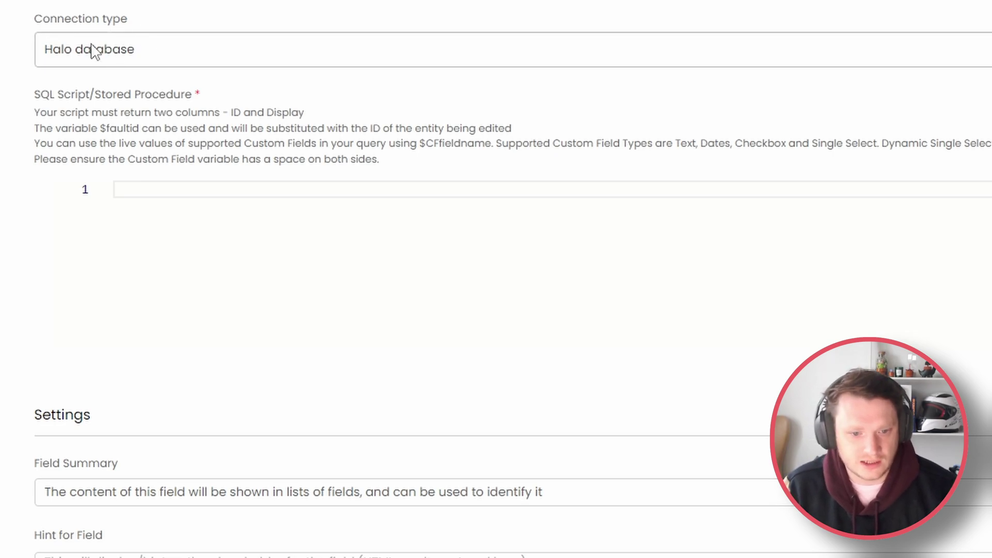
Paste the prepared SQL script that returns RTID as ID and RT.RTDesc as Display from Faults joined to RequestType, filtered by the user's client area.
drag(32, 95, 261, 99)
click(261, 219)
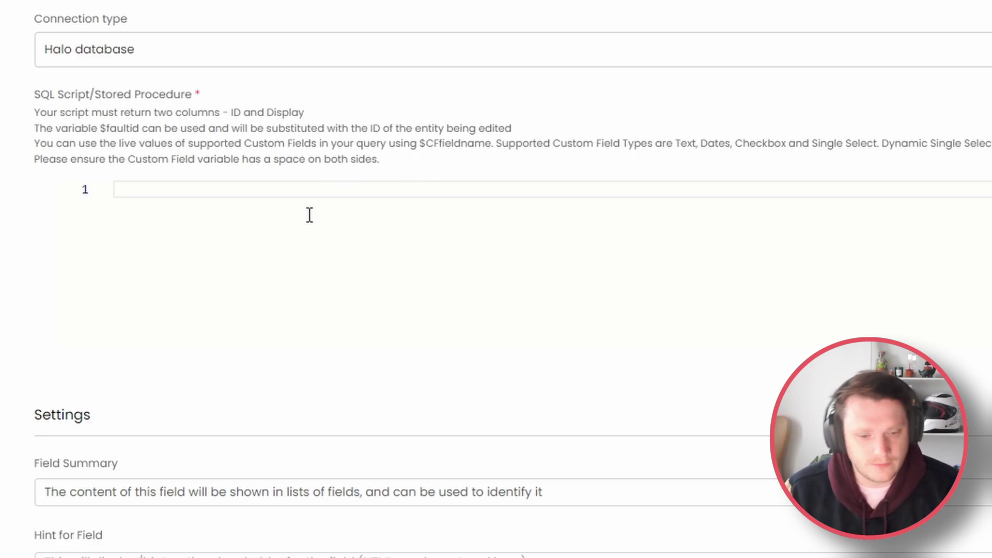
key(ctrl+v)
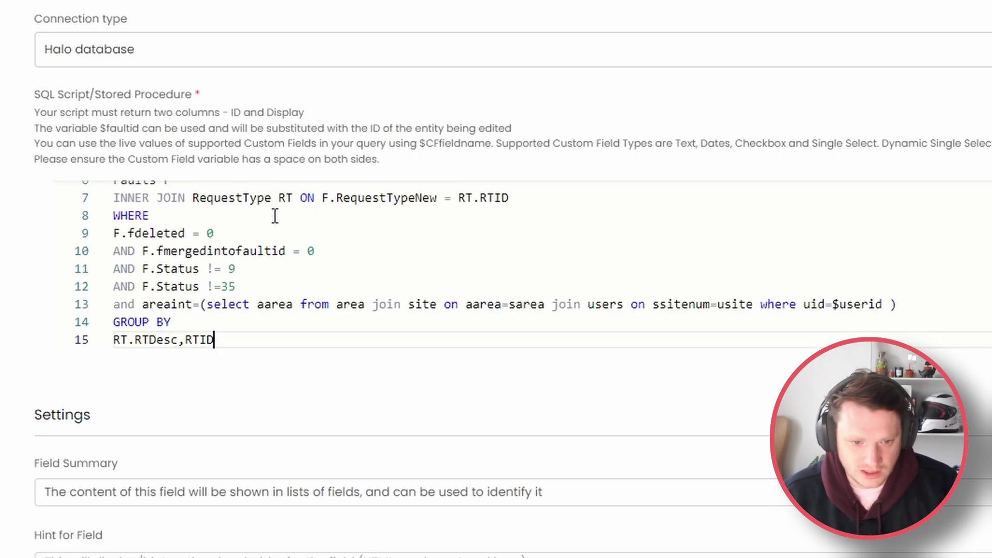
Examine the ID and Display columns in the script's SELECT clause.
scroll(246, 227, up, 2)
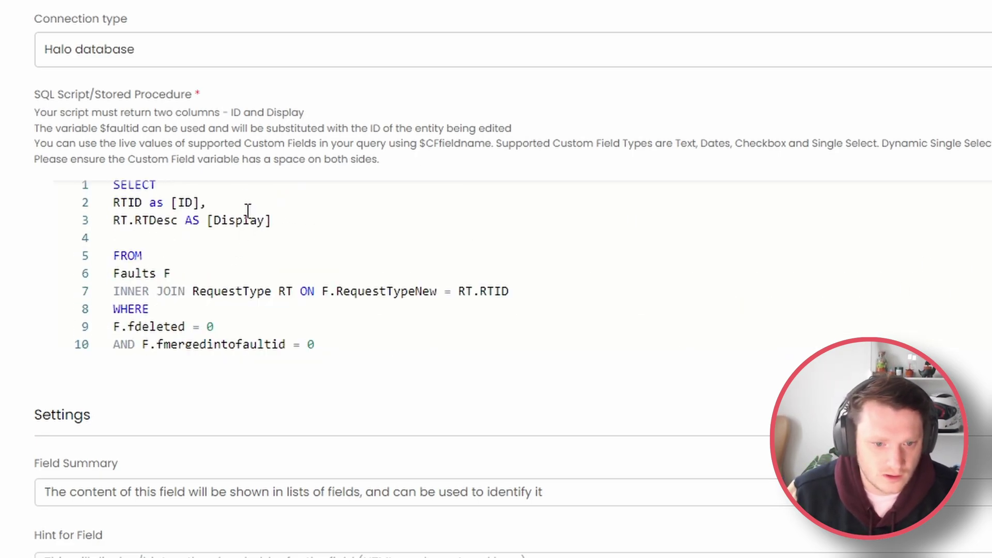
double_click(138, 208)
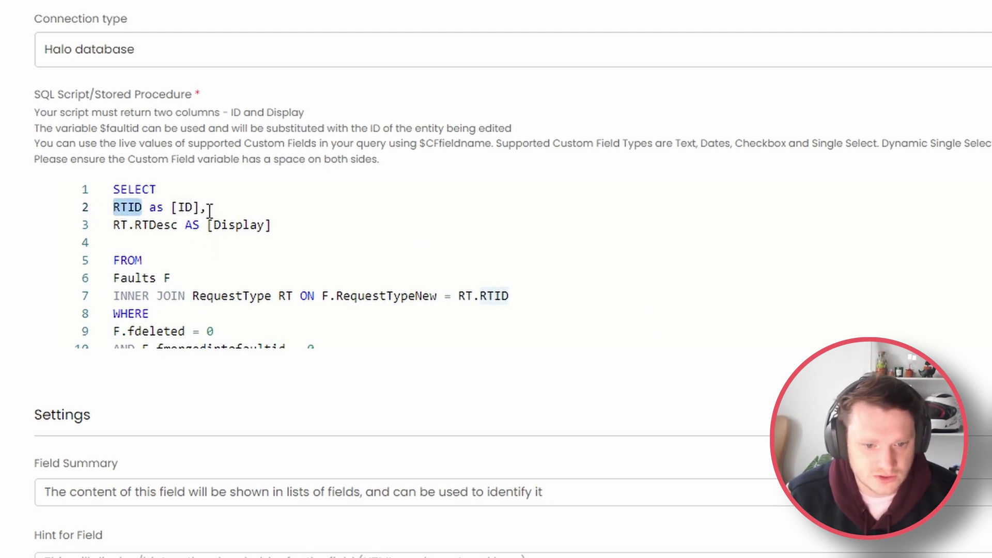
drag(209, 207, 118, 206)
click(131, 227)
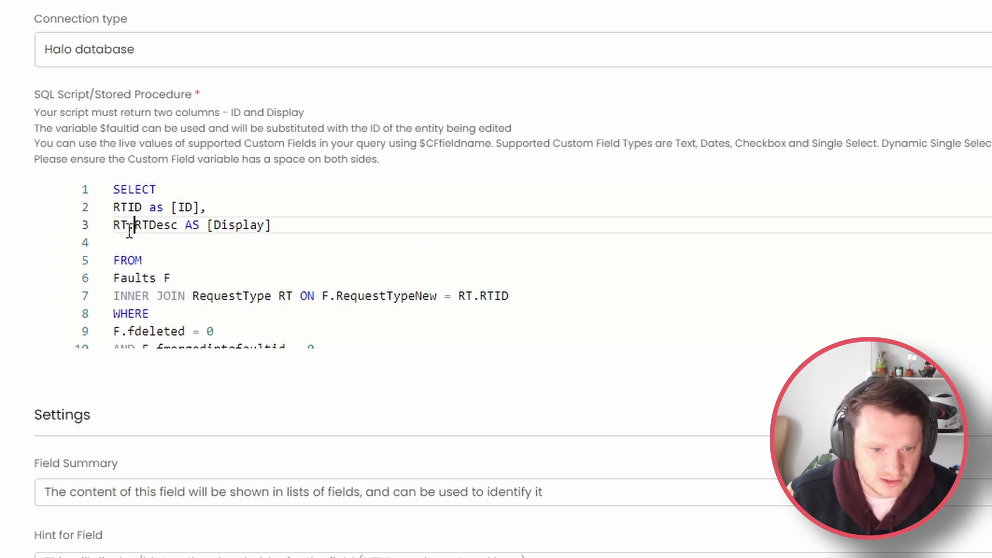
text(.)
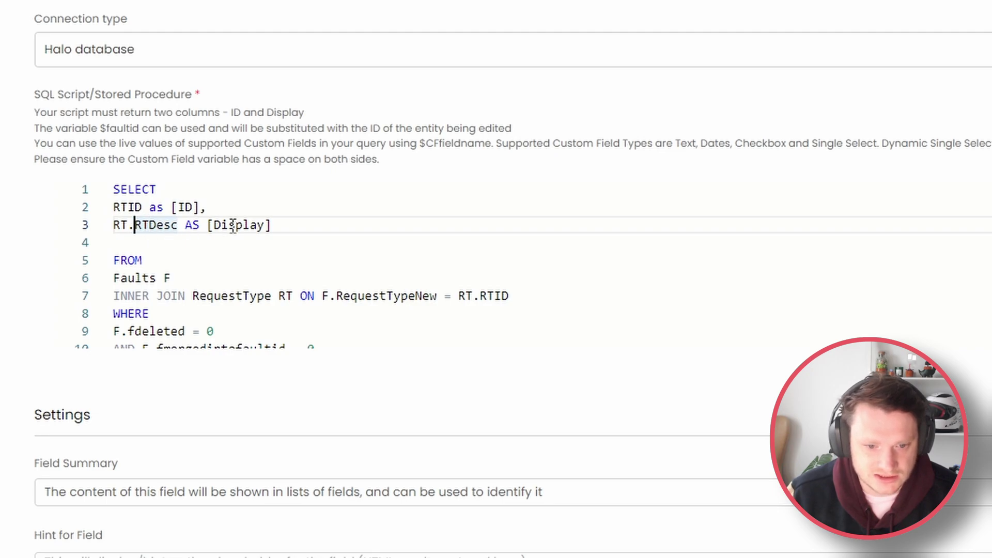
double_click(175, 225)
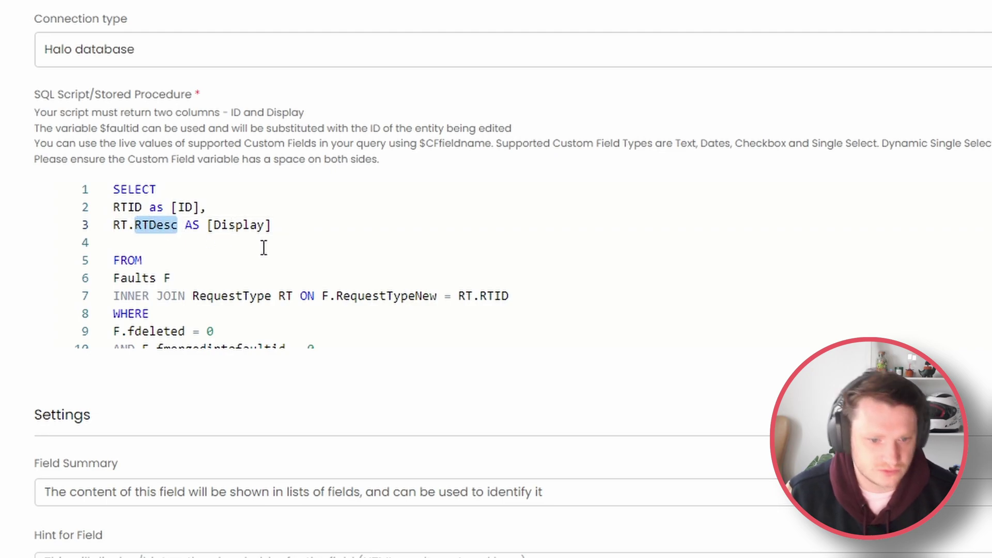
click(217, 249)
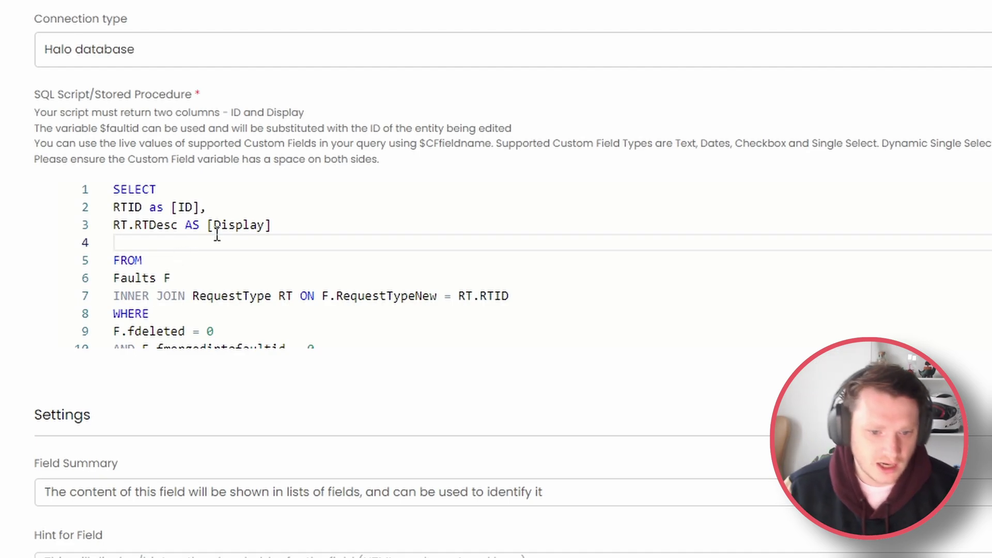
drag(309, 225, 83, 185)
Remove the blank line above the script's FROM clause.
click(308, 243)
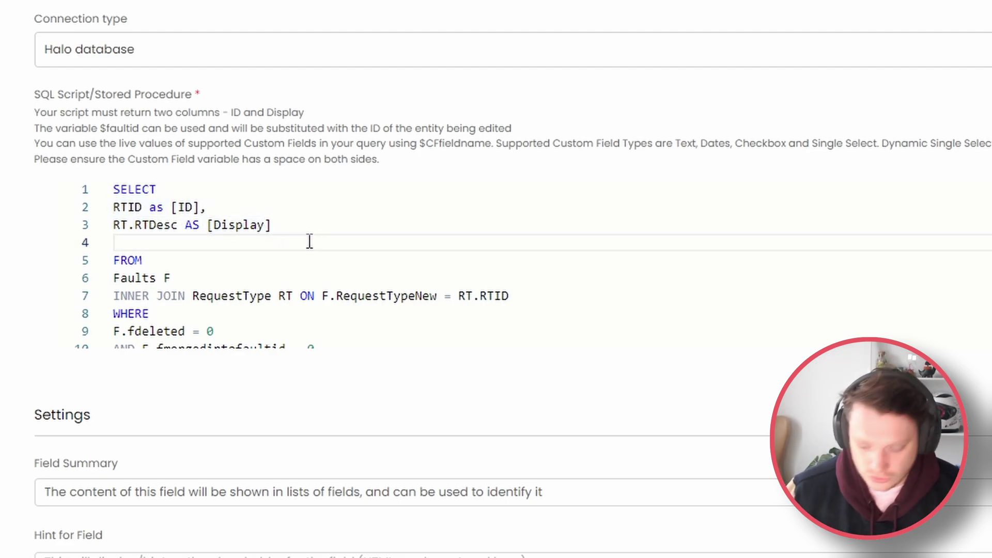
key(BackSpace)
Examine the script's Faults source table and its inner join to RequestType.
scroll(243, 247, down, 2)
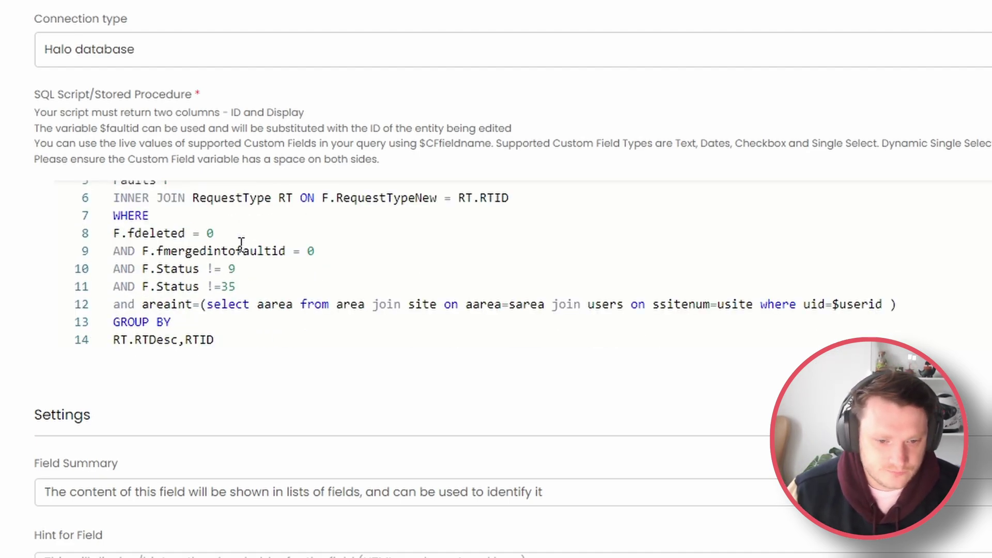
scroll(241, 247, up, 1)
drag(198, 229, 101, 217)
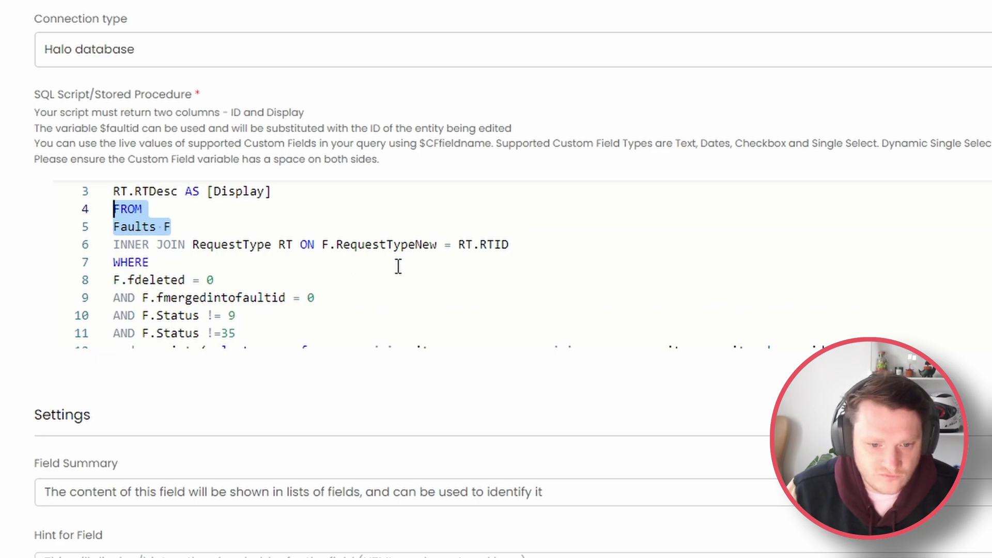
drag(549, 243, 103, 247)
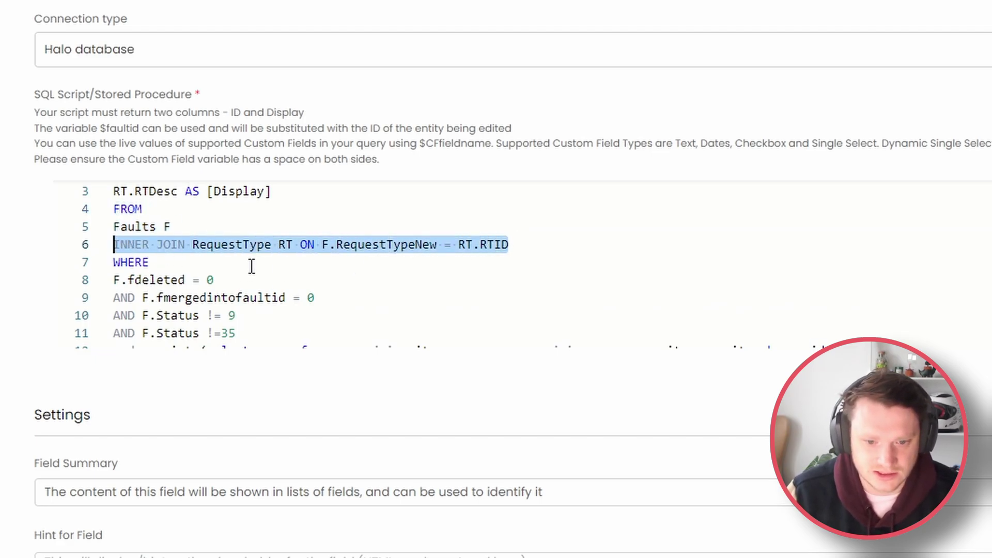
scroll(252, 266, down, 1)
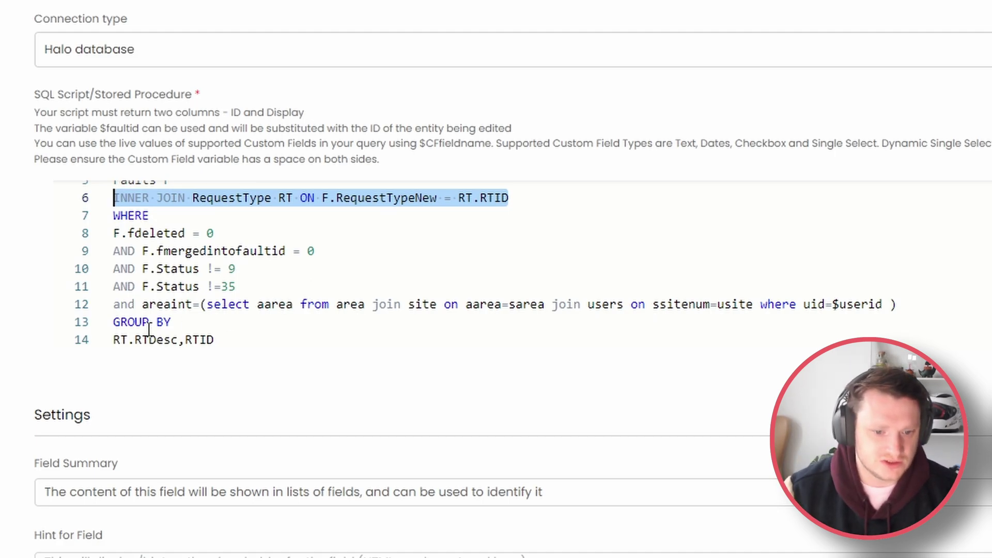
Examine the areaint subquery based on $userid and the deleted, merged and status 9 conditions in the WHERE clause.
drag(142, 305, 201, 305)
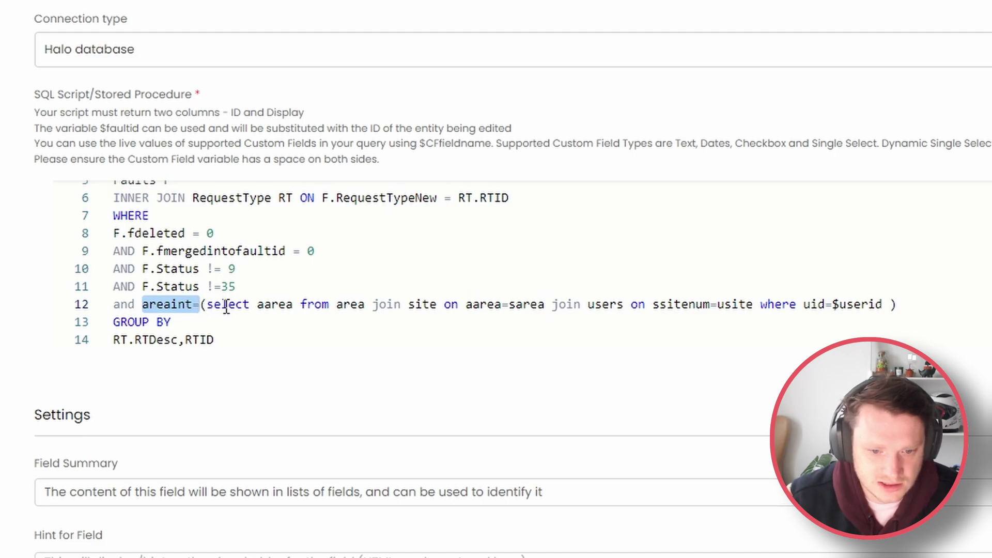
click(206, 305)
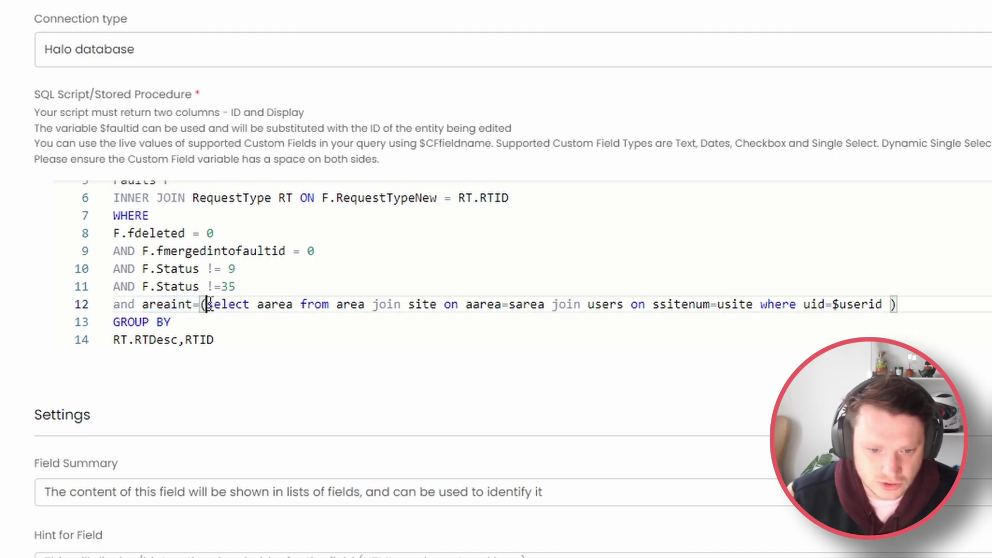
double_click(262, 305)
double_click(357, 305)
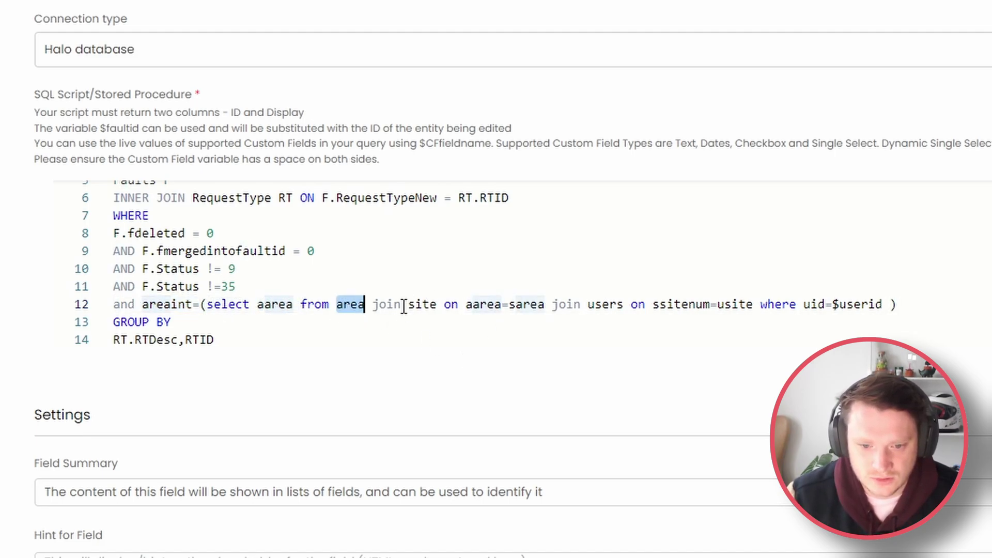
drag(405, 305, 463, 305)
drag(588, 305, 624, 307)
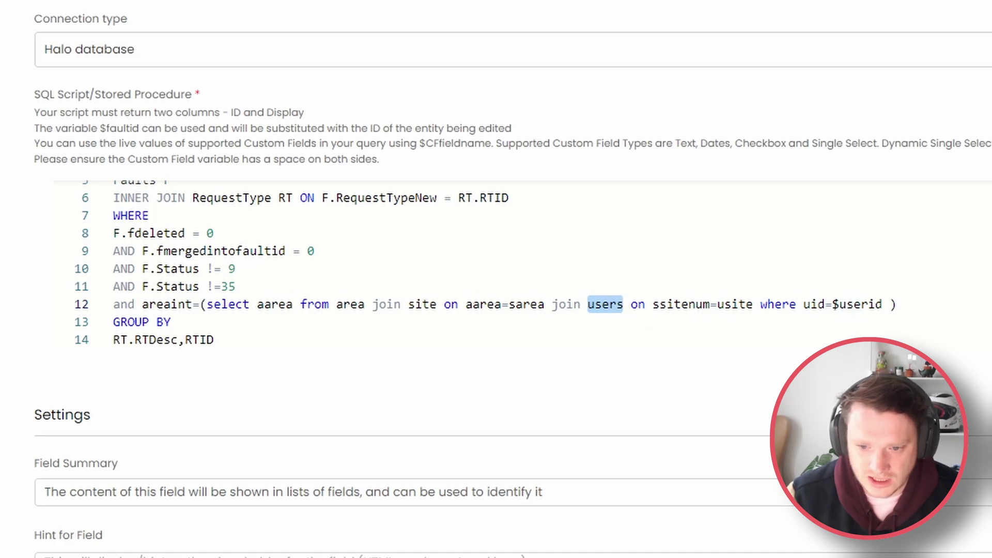
drag(804, 305, 890, 305)
click(397, 411)
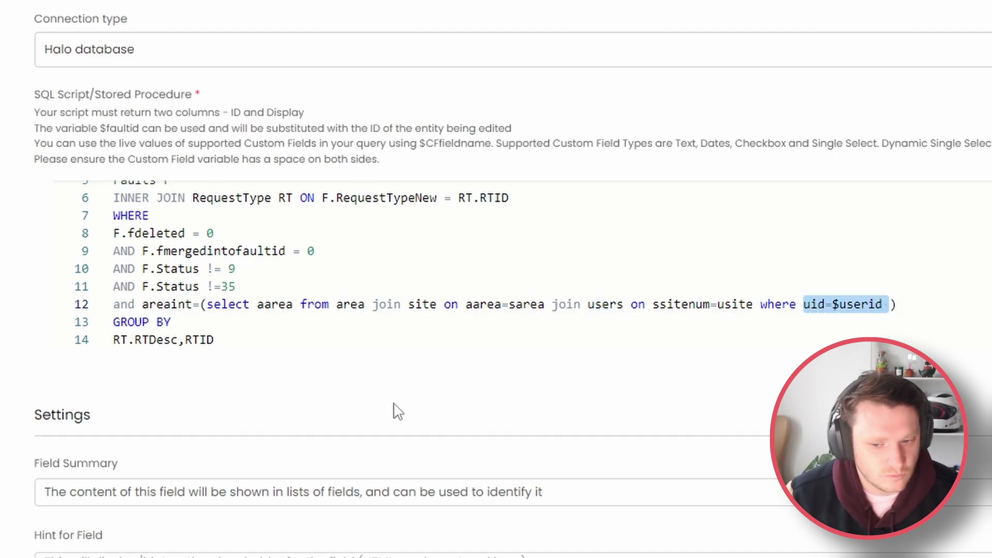
click(827, 305)
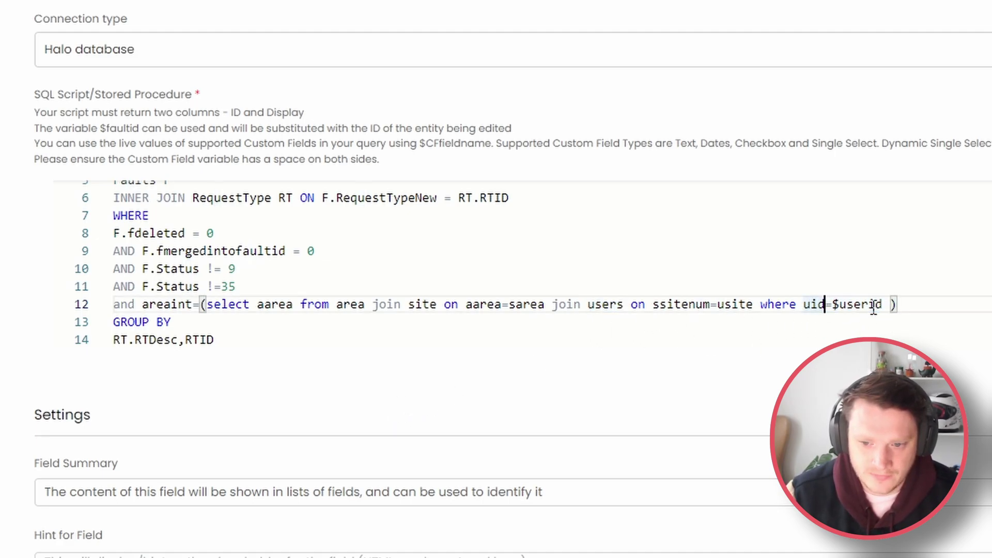
double_click(860, 305)
click(676, 255)
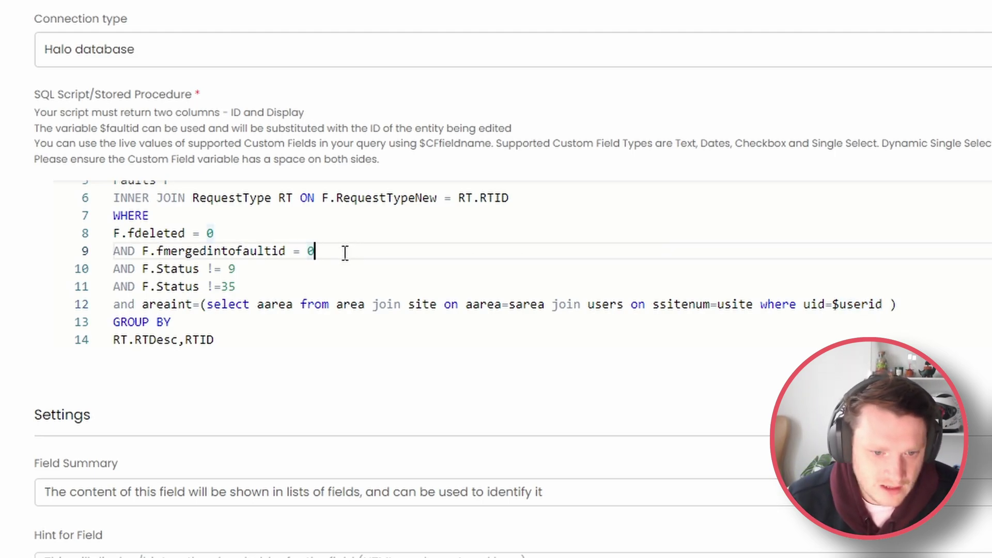
drag(312, 250, 113, 234)
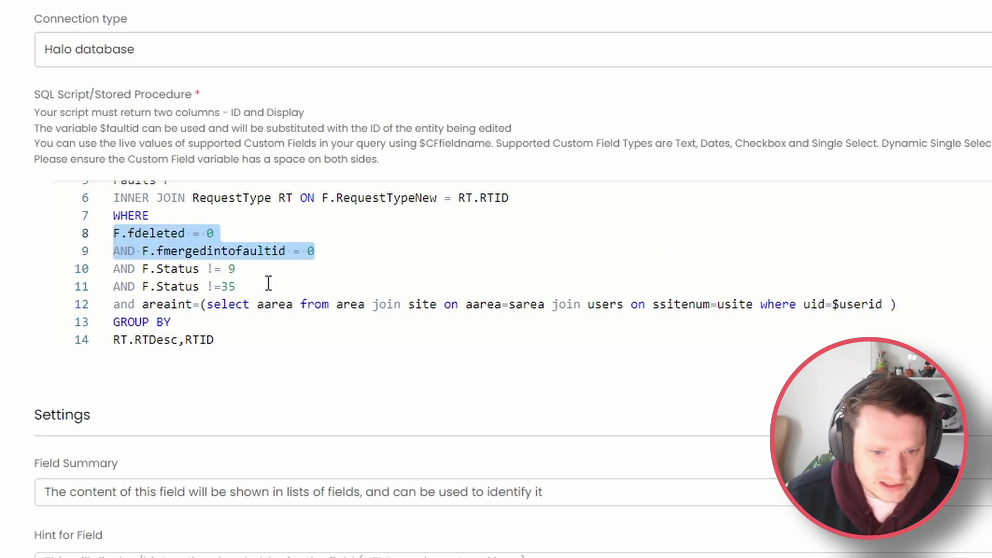
drag(285, 268, 113, 268)
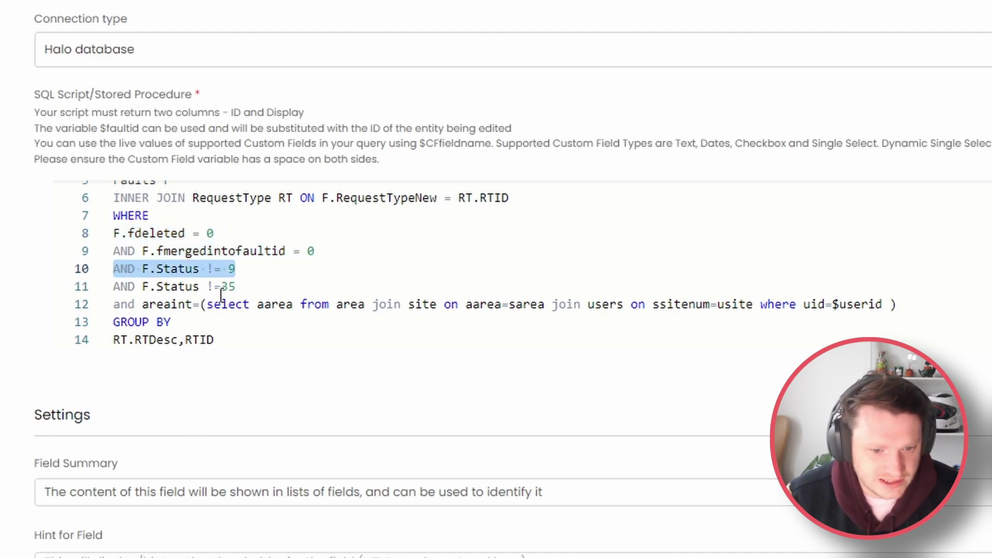
Delete the F.Status !=35 condition from the script and save the new custom field.
drag(266, 287, 36, 294)
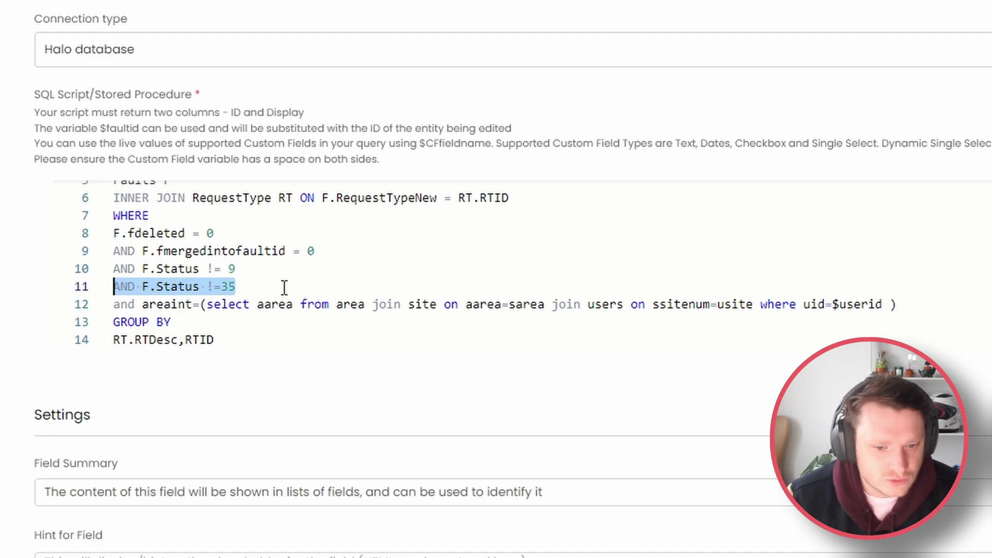
key(BackSpace)
key(BackSpace)
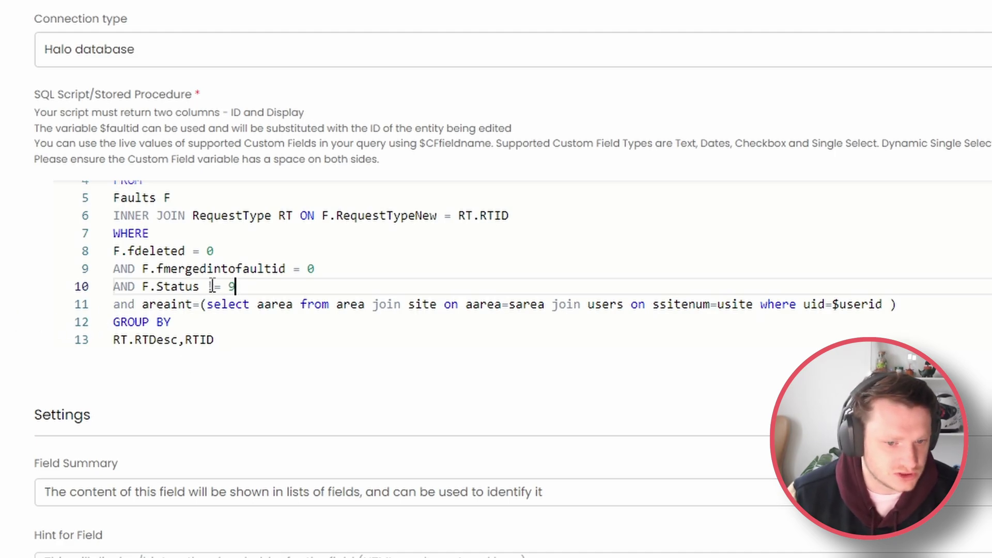
scroll(217, 426, down, 10)
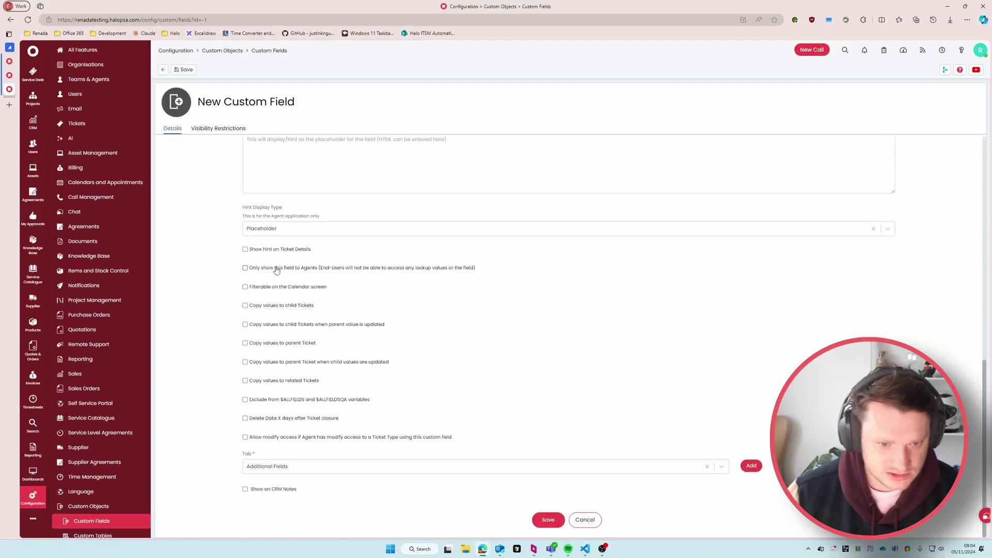
click(541, 521)
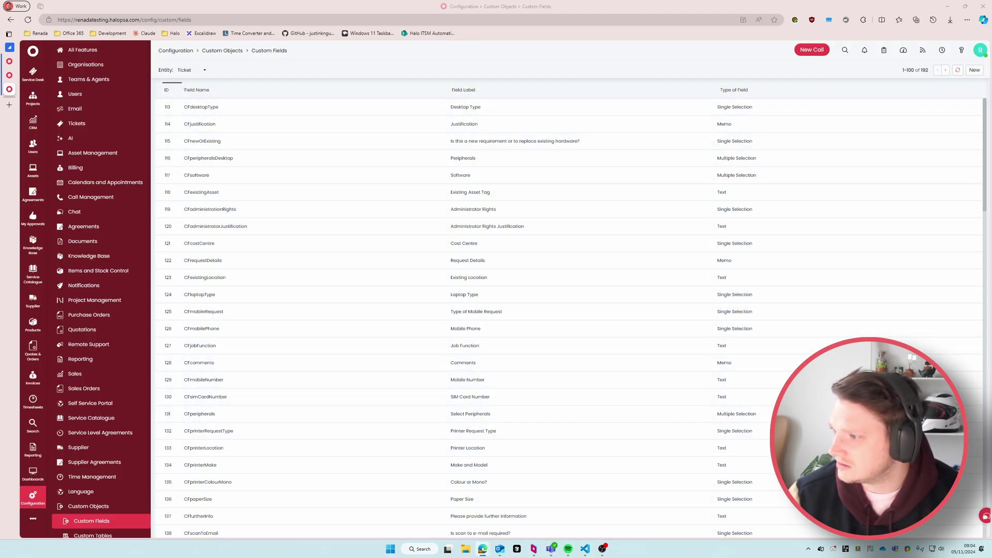
Create a new ticket custom field named TicketSelection, labelled Ticket Selection, as a Single Selection field with a Dynamic List lookup.
click(975, 69)
text(TicketSelection)
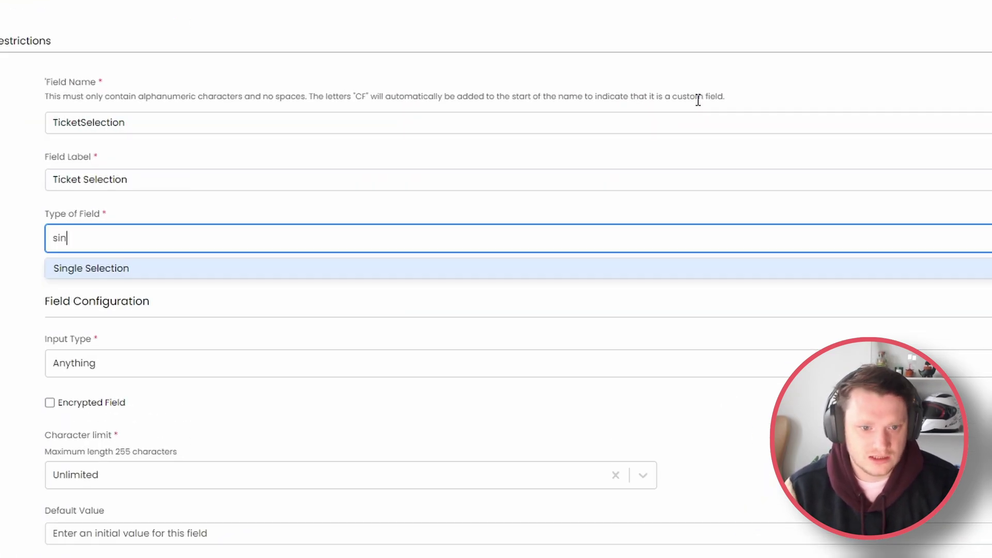
key(Return)
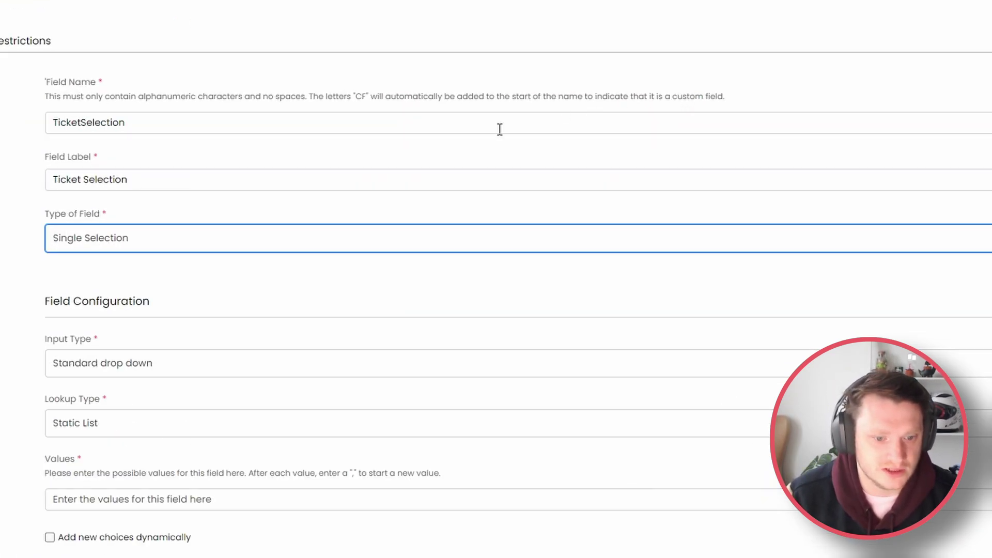
click(97, 423)
scroll(79, 321, down, 3)
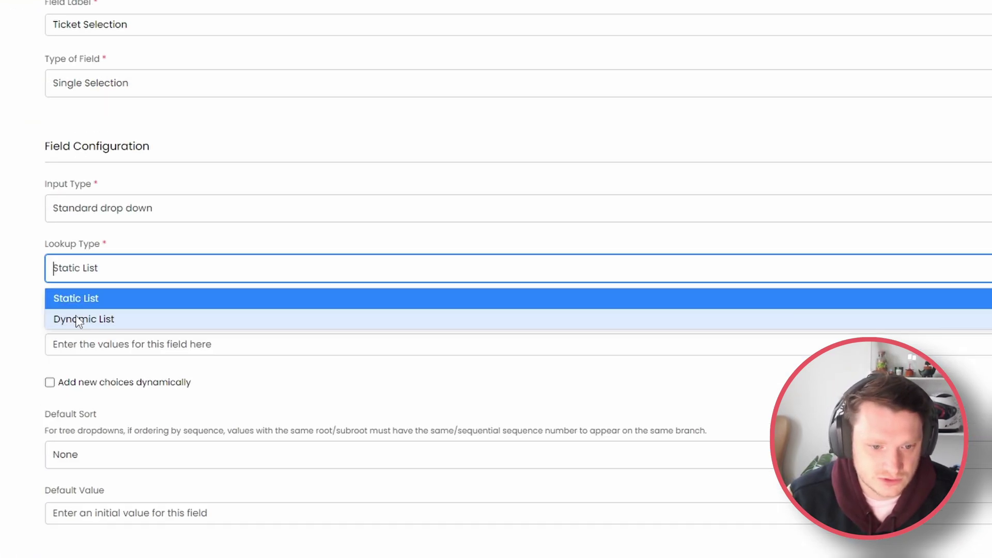
click(78, 320)
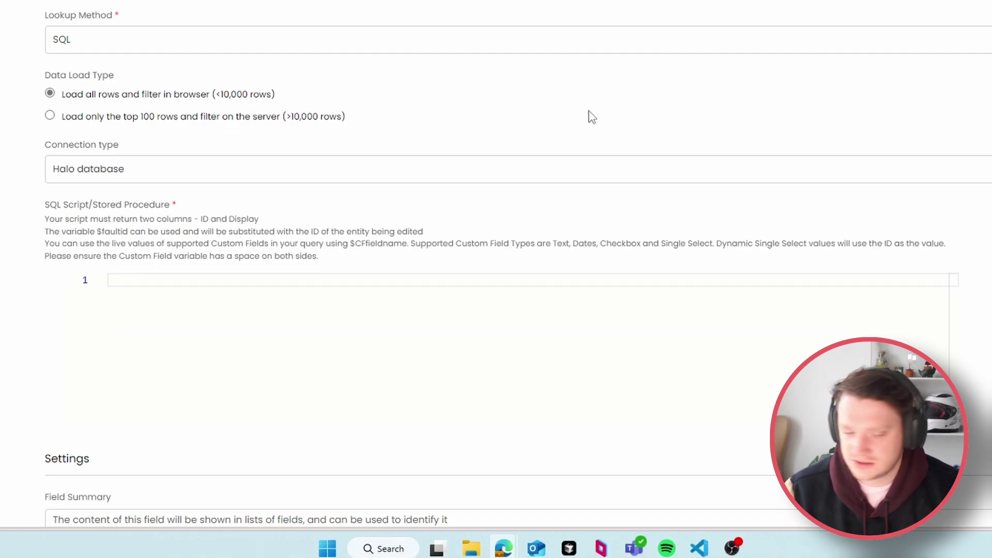
Enter a SQL script selecting faultid as [ID] and symptom as [Display] from Faults F, filtered by deleted, merged, status, areaint and requesttypenew=$CFClientTicketTypes.
click(193, 293)
text(SELECT faultid as [ID], symptom as [Display] FROM Faults F WHERE F.fdeleted = 0 AND F.fmergedintofaultid = 0 AND F.Status != 9 AND F.Status != 25 and areaint=(select aarea from area join site on aarea=sarea join users on ssitenum=ssite where uid=$userid ) and requesttypenew=$CFClientTicketType)
scroll(226, 306, up, 3)
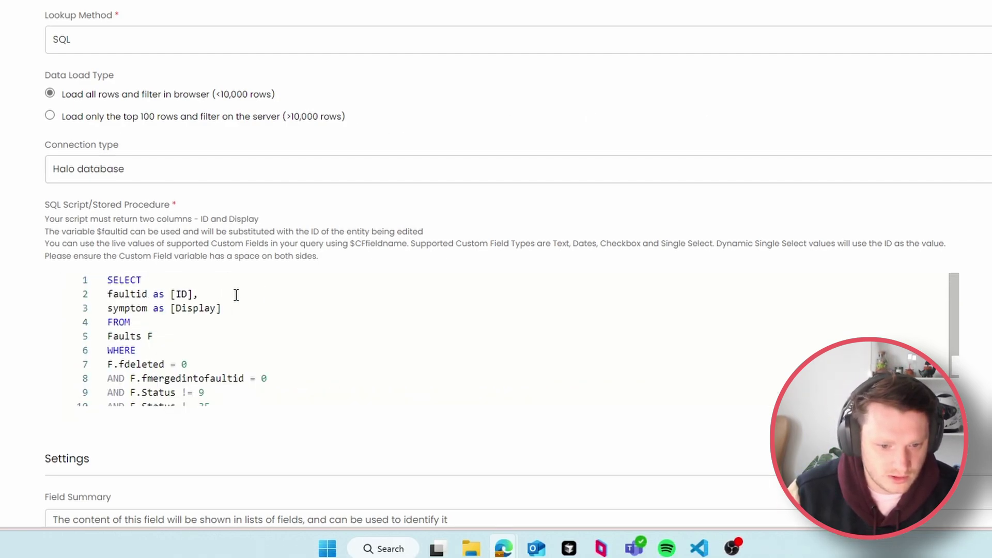
Examine the script's ID and Display columns and its Faults source table.
drag(237, 295, 84, 293)
click(250, 314)
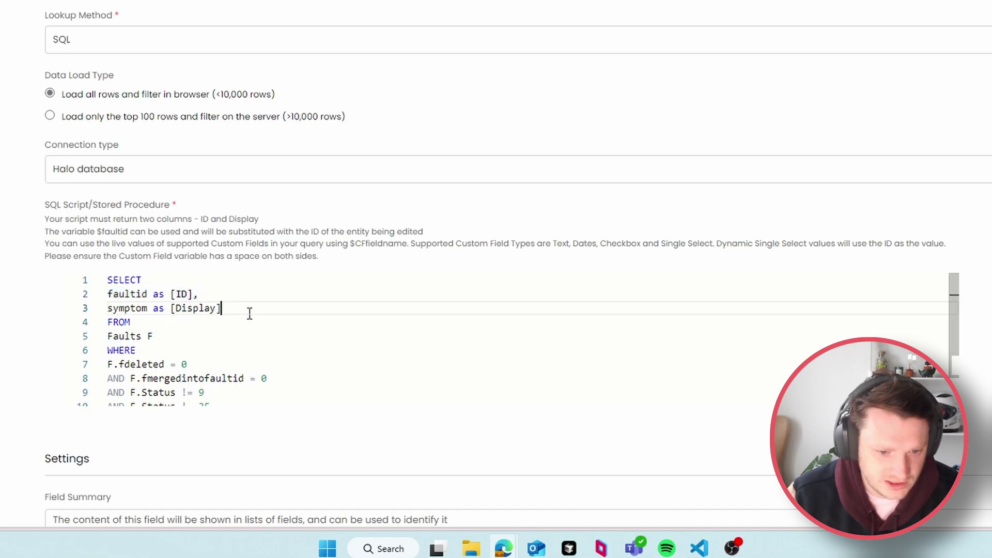
drag(250, 314, 62, 312)
click(236, 309)
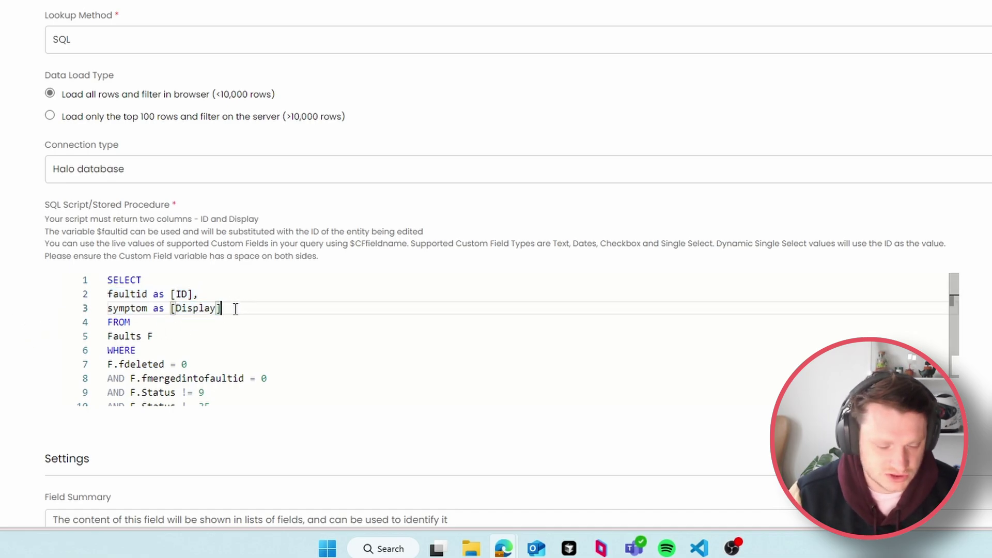
scroll(267, 310, down, 2)
double_click(134, 300)
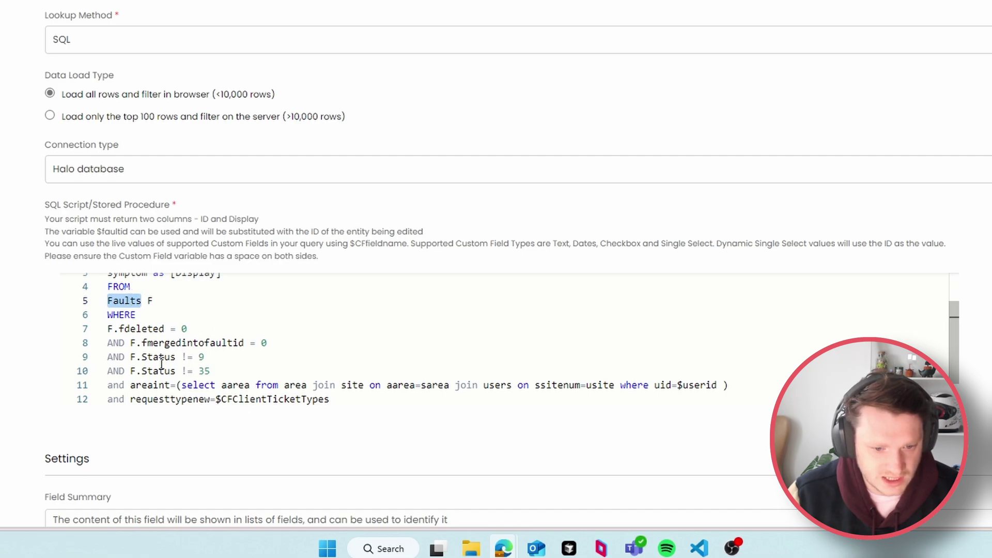
Delete the AND F.Status != 35 condition and its empty line from the Ticket Selection script.
drag(211, 371, 107, 370)
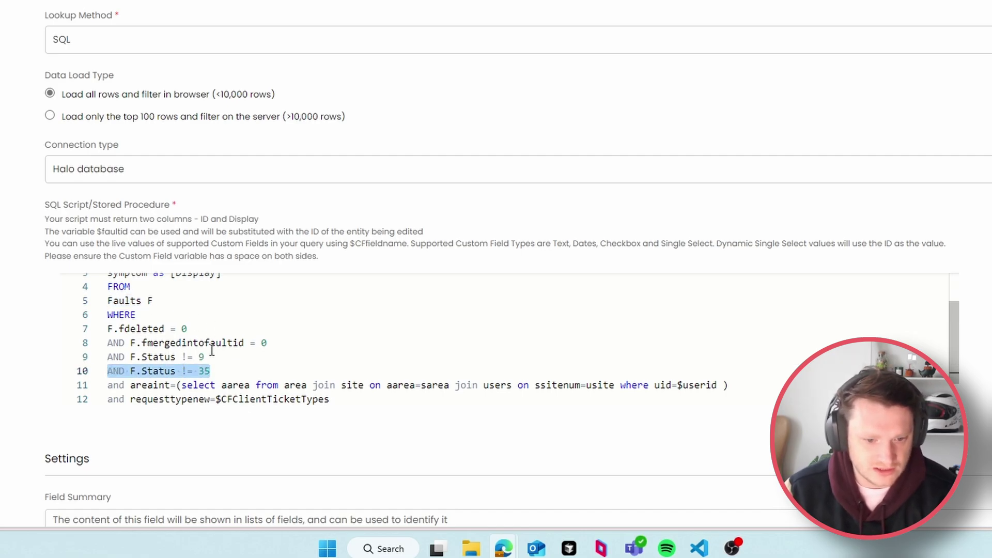
key(BackSpace)
key(BackSpace)
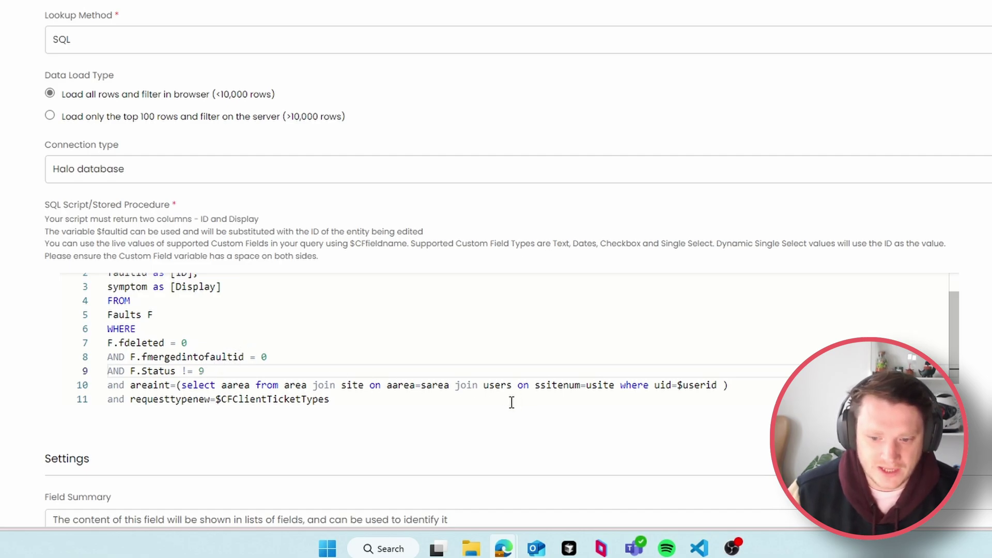
Examine the script's areaint subquery on $userid and the requesttypenew=$CFClientTicketTypes condition that references the other custom field.
drag(731, 385, 71, 392)
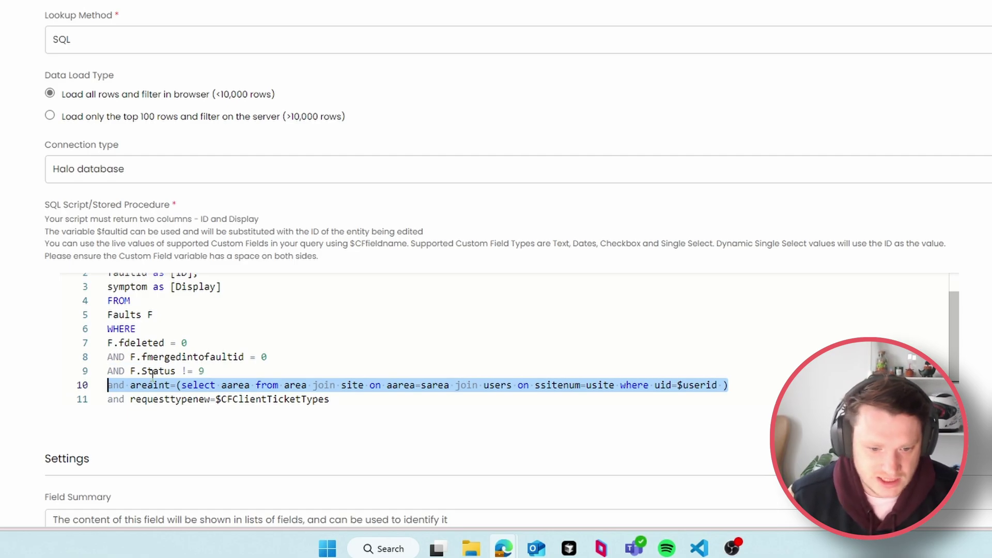
drag(343, 399, 104, 401)
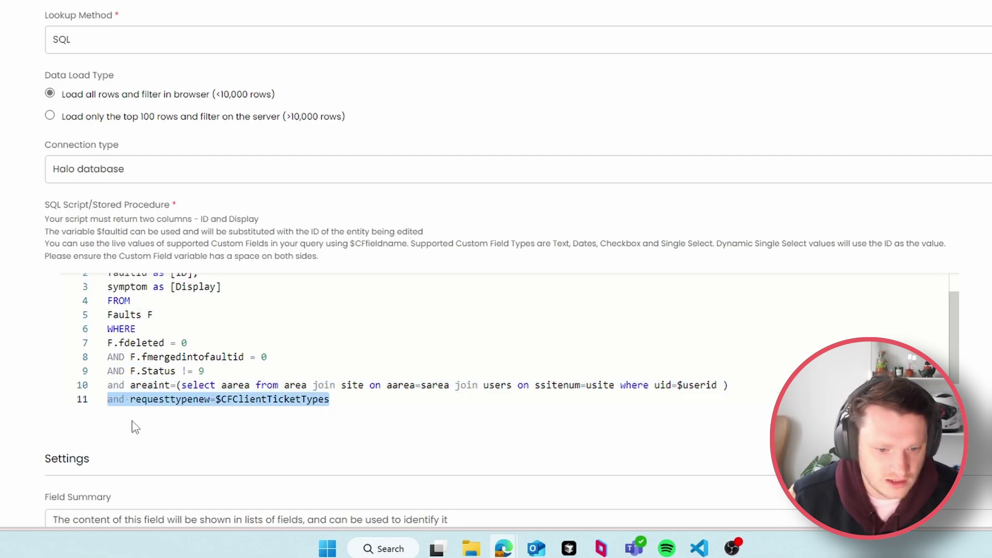
click(221, 399)
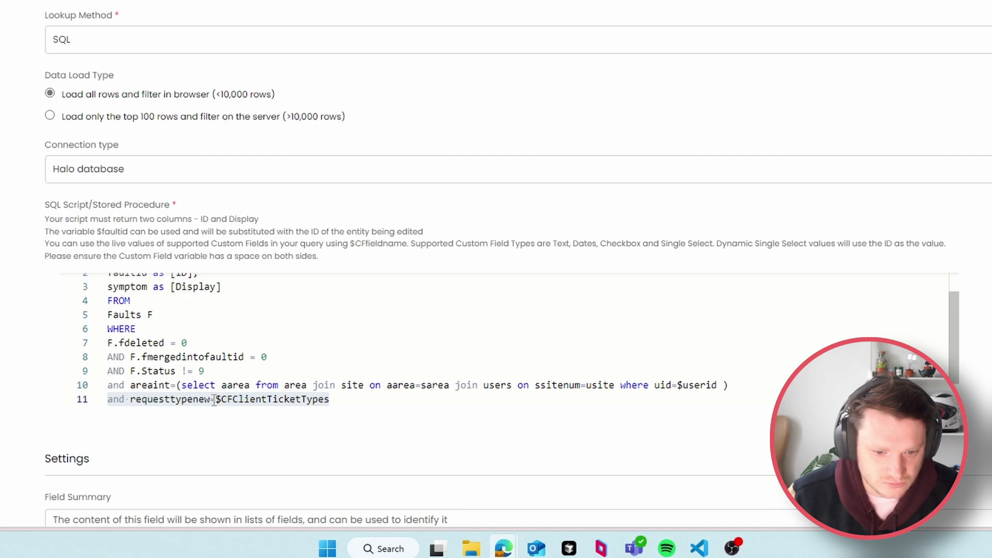
triple_click(214, 401)
click(344, 411)
scroll(320, 347, down, 1)
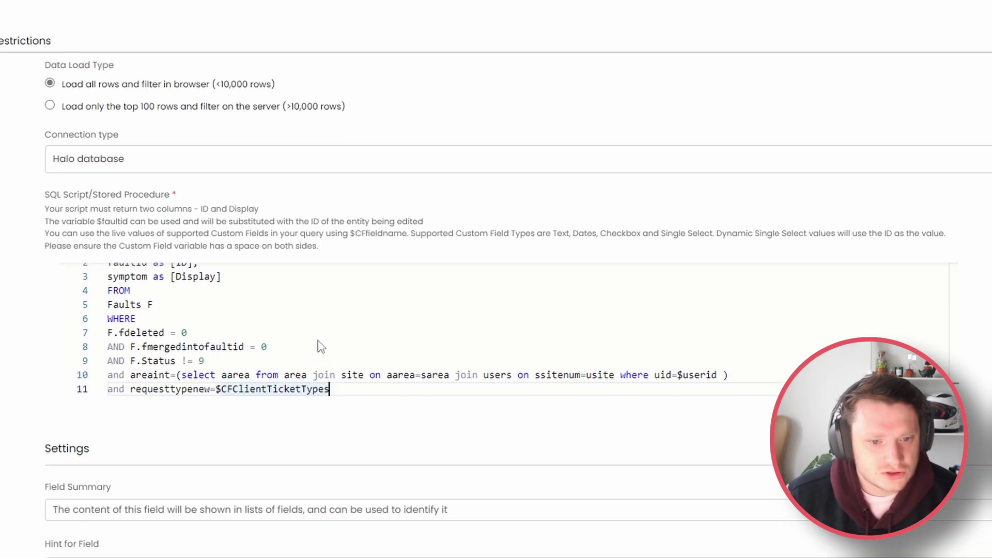
scroll(331, 361, up, 1)
drag(318, 405, 108, 403)
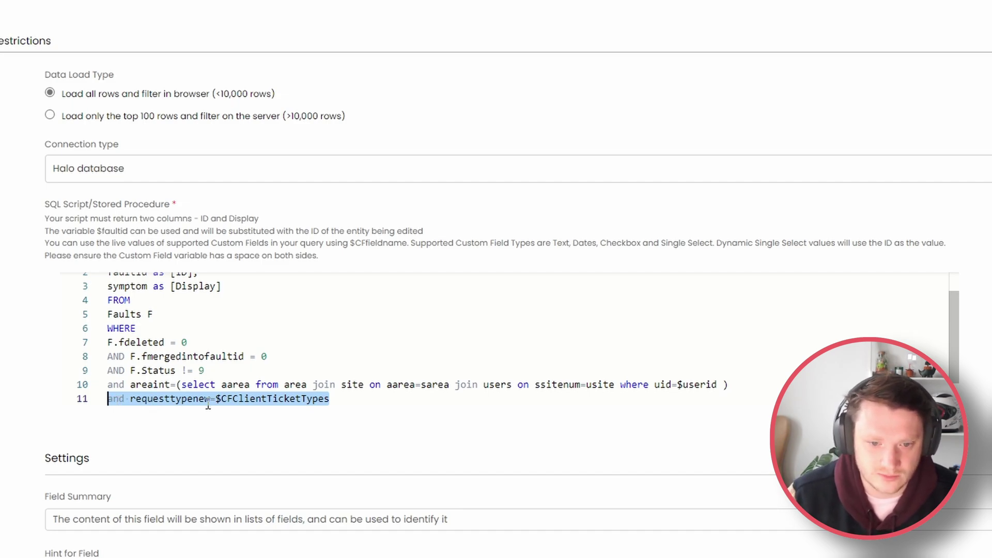
double_click(252, 400)
click(365, 404)
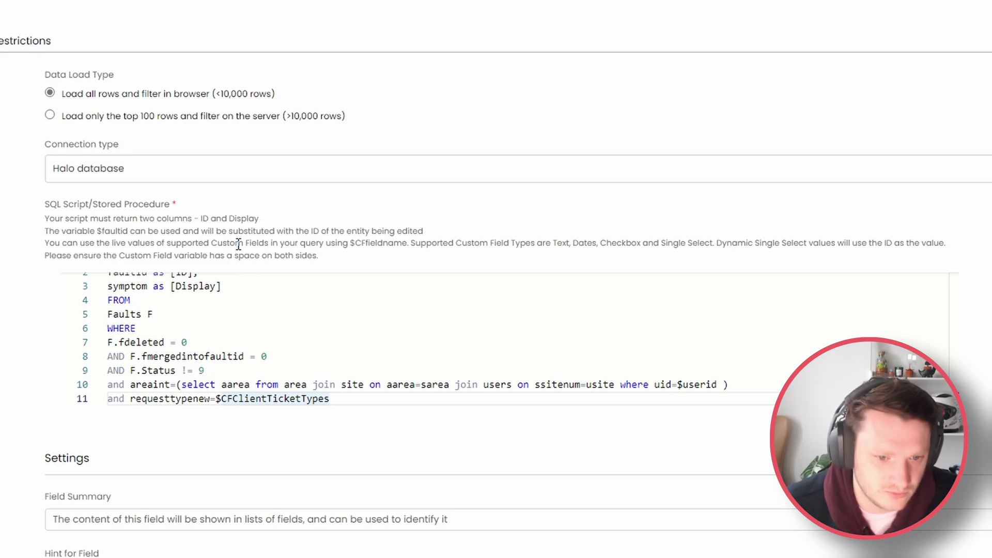
Save the new Ticket Selection custom field.
scroll(246, 258, down, 5)
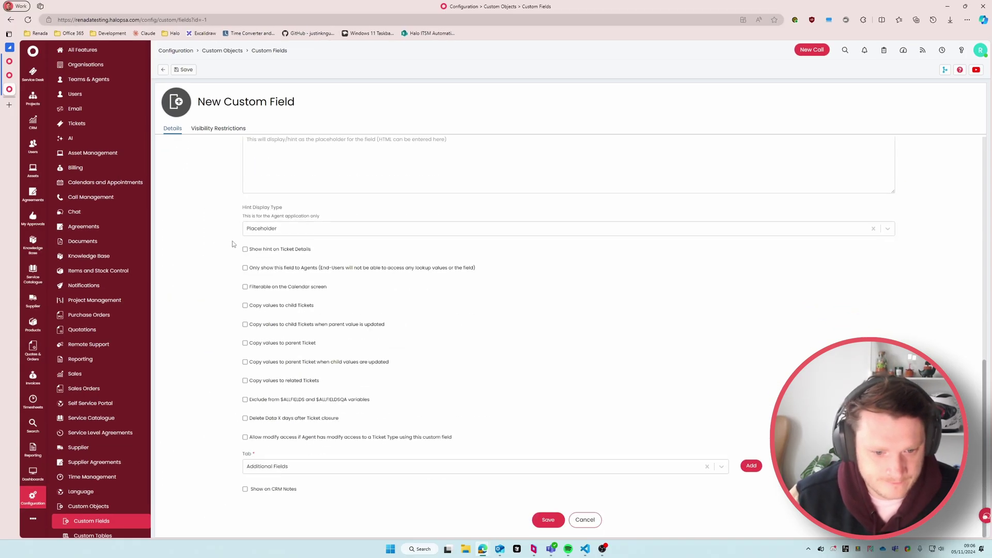
click(547, 519)
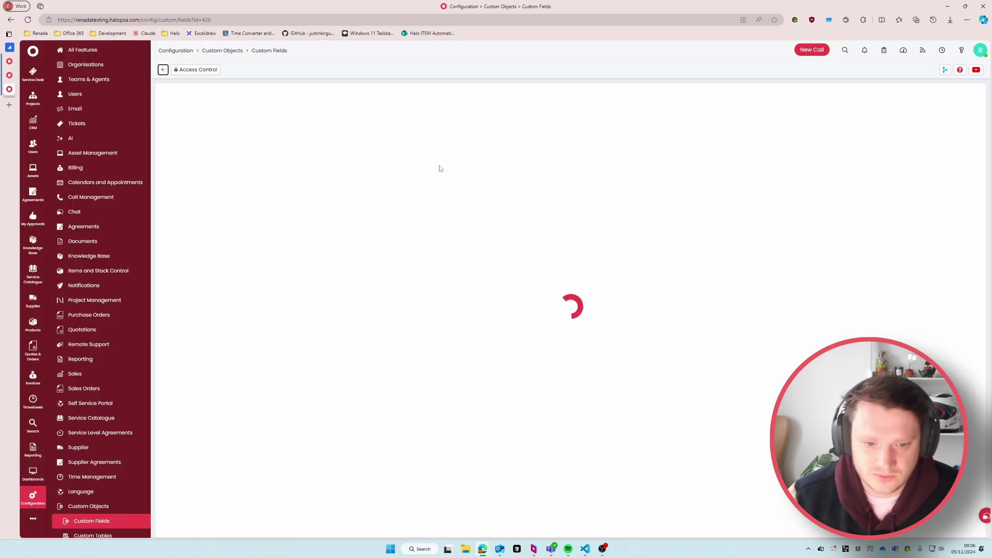
Add the Client Ticket Types and Ticket Selection custom fields to the Linked to Parent Ticket action's field list and save the action.
click(22, 77)
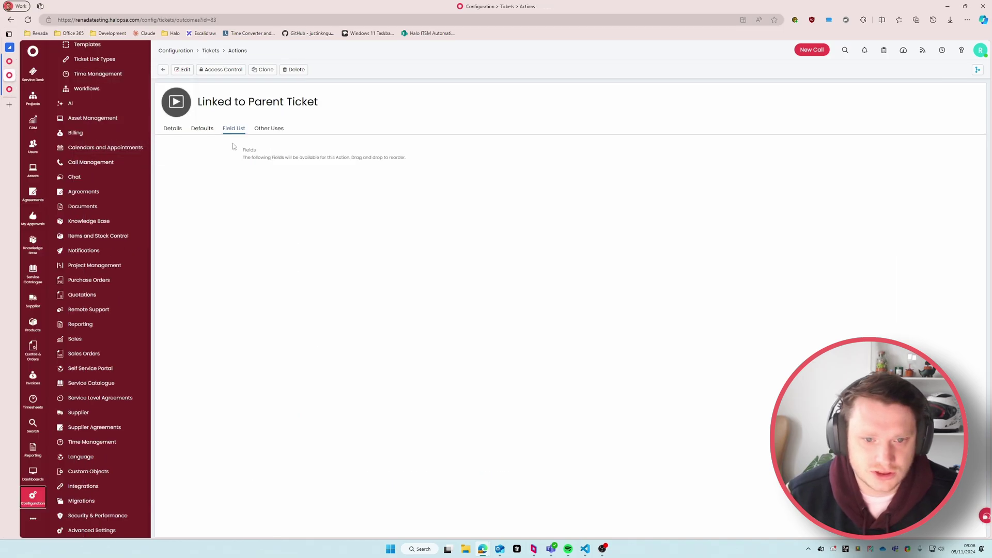
double_click(278, 157)
click(894, 176)
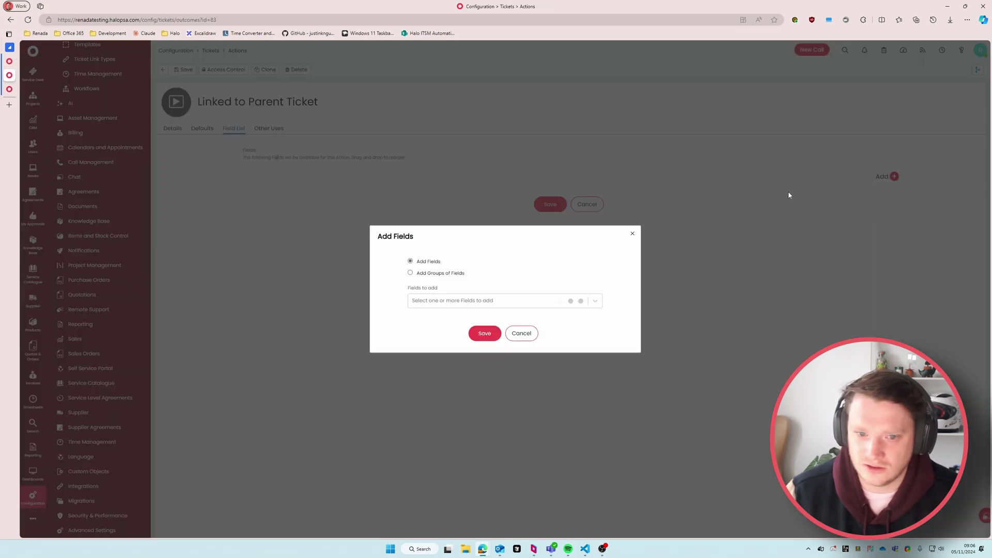
click(466, 297)
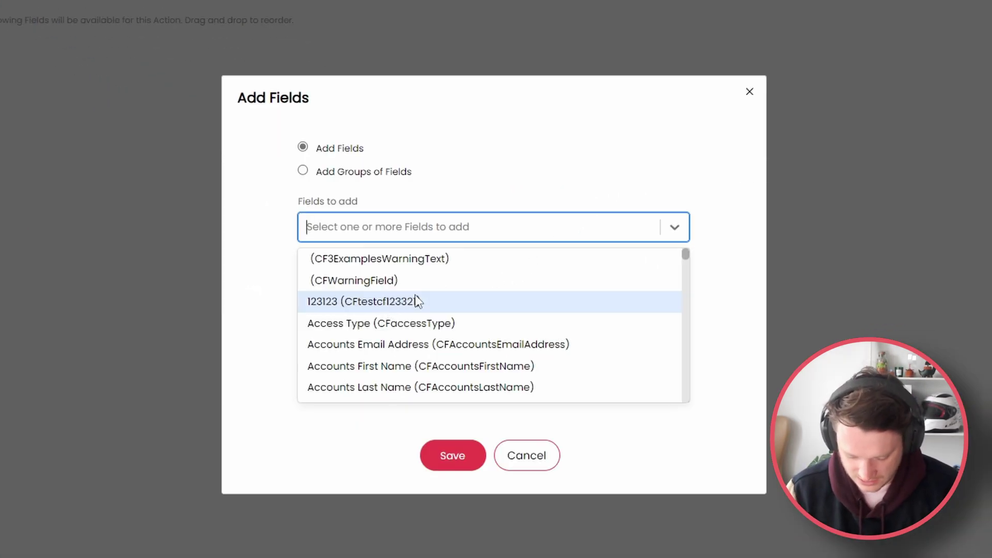
text(client)
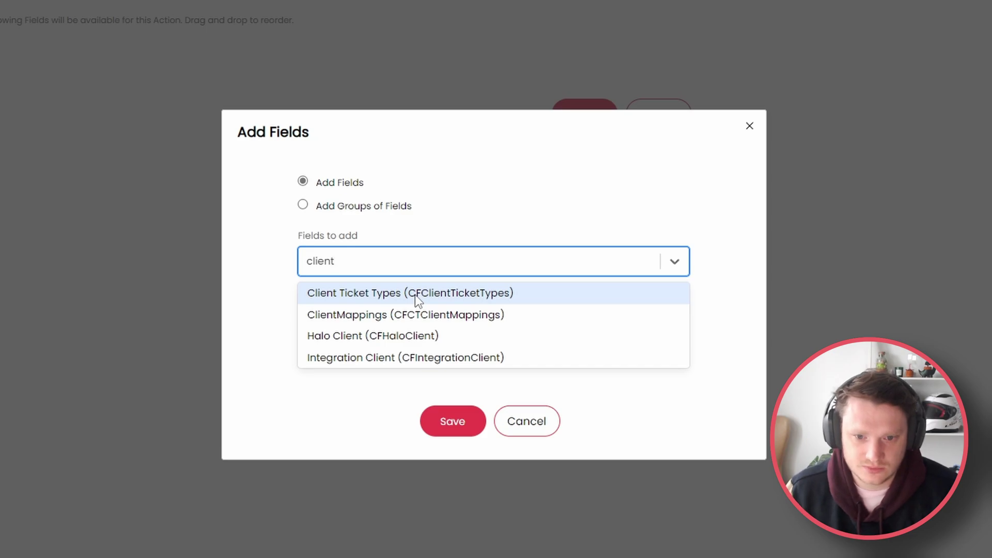
click(415, 295)
text(ticket)
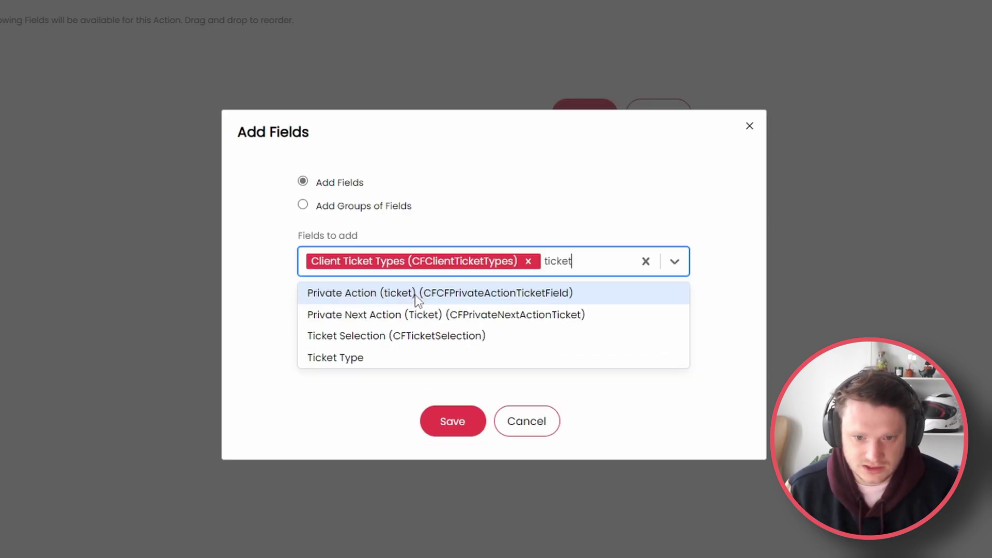
key(Down)
key(Down)
key(Return)
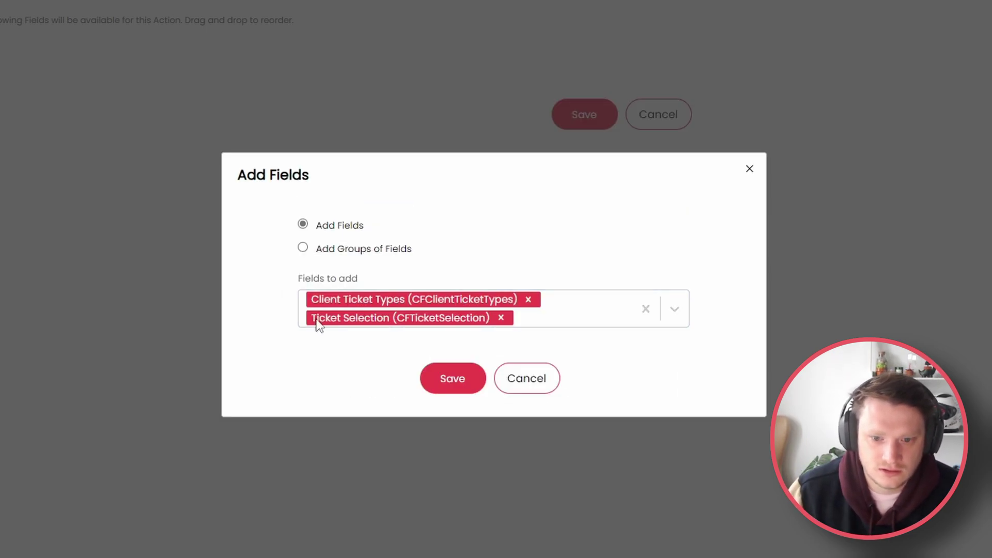
click(453, 459)
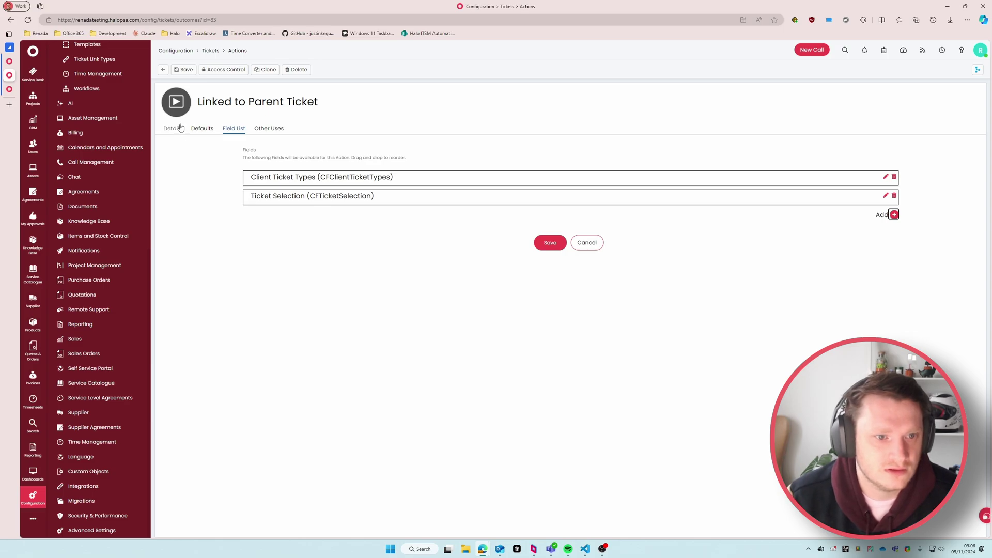
click(184, 69)
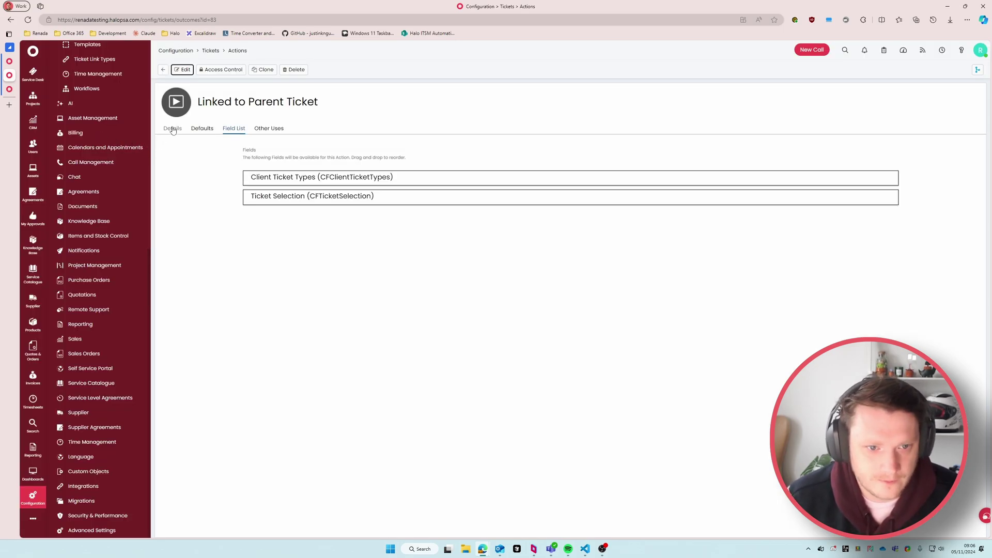
Create a new ticket field group with both its name and group header set to Link to Parent.
scroll(98, 181, up, 7)
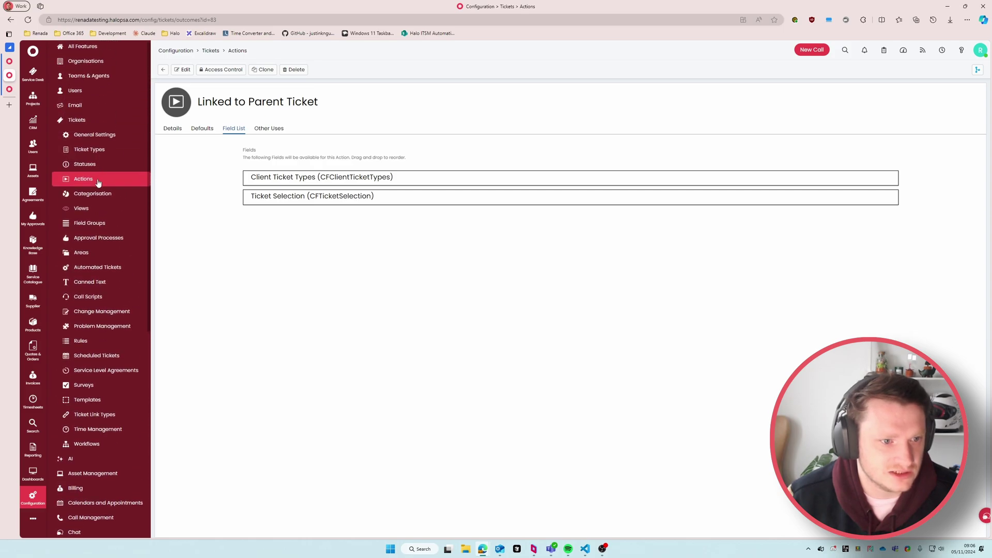
click(89, 227)
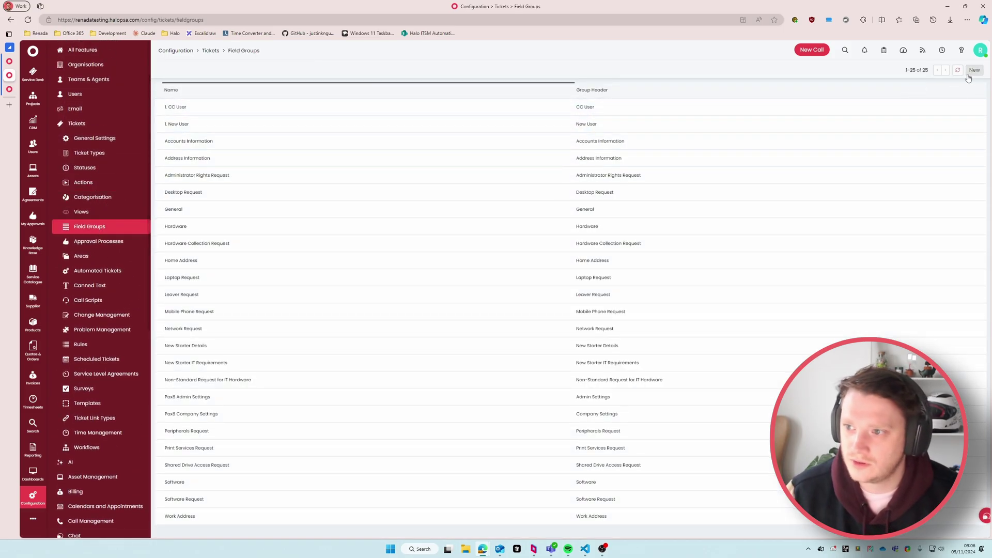
click(977, 69)
text(Li)
key(BackSpace)
key(BackSpace)
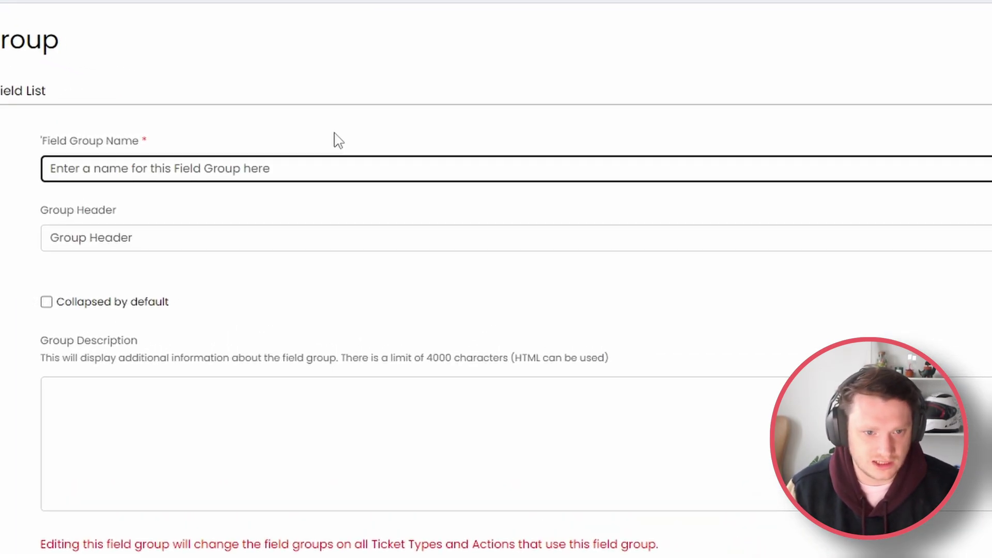
text(Link to p)
key(BackSpace)
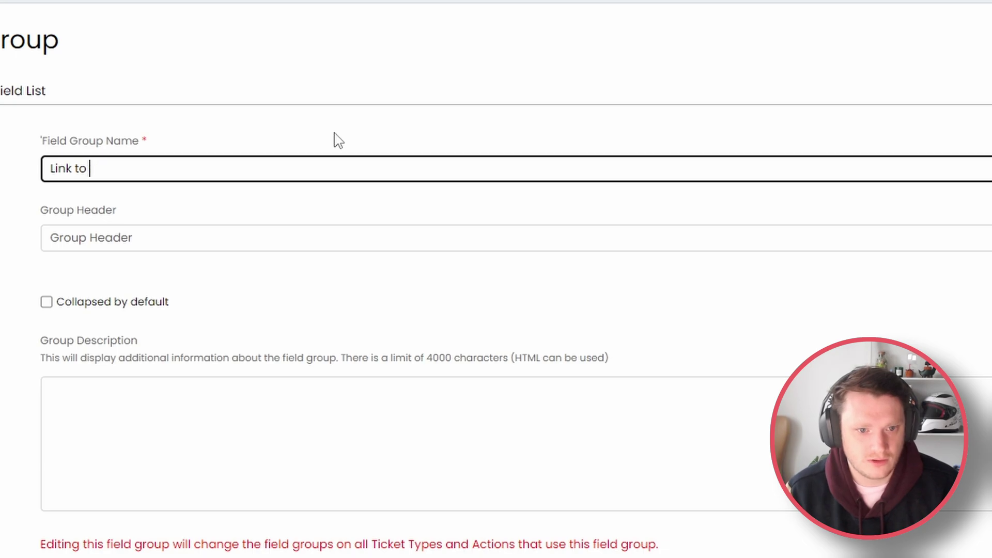
text(Parent)
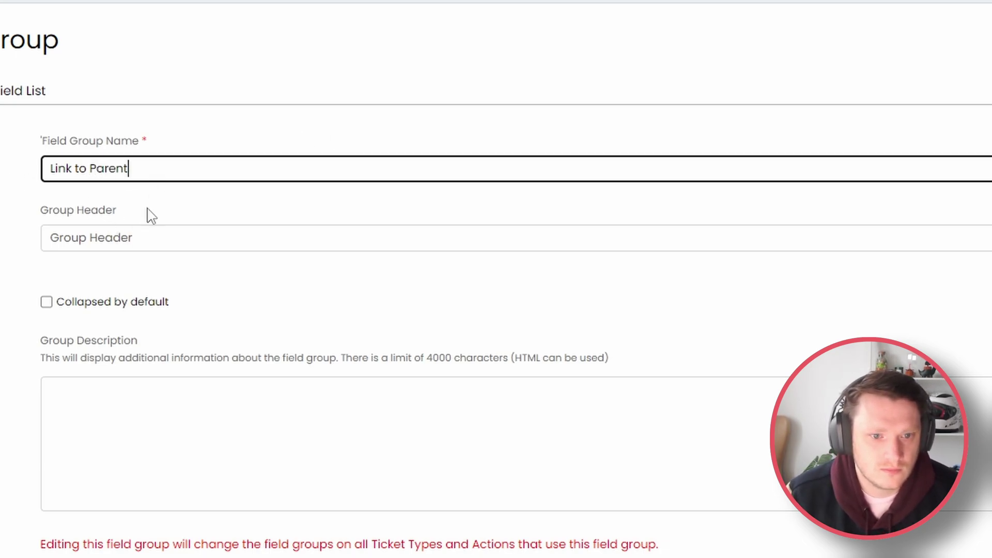
click(126, 238)
text(Link to Parent)
Set the field group's end-user visibility to Not Visible for actions, the new ticket screen and the ticket details screen.
scroll(48, 221, down, 10)
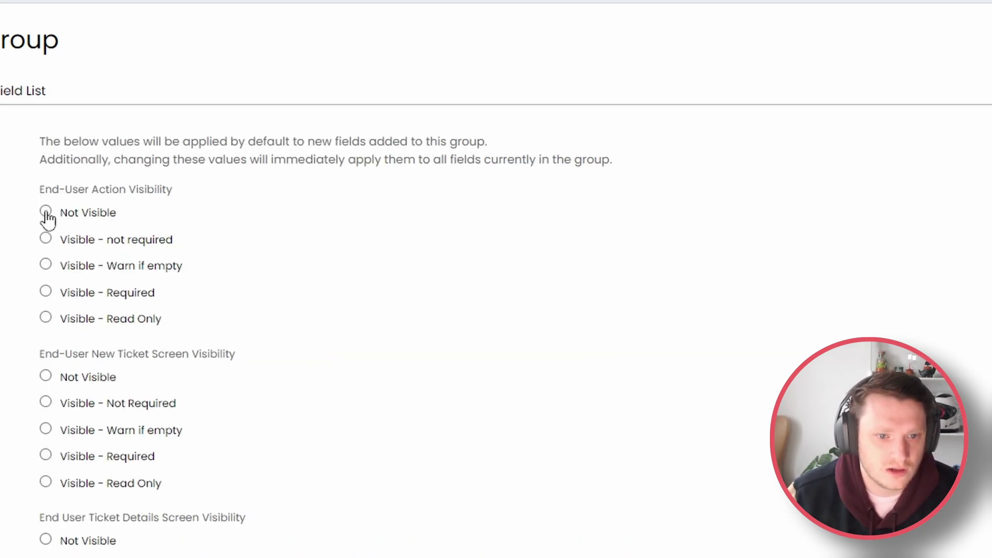
click(49, 221)
scroll(66, 357, down, 1)
click(66, 361)
scroll(80, 313, down, 4)
click(77, 288)
scroll(78, 289, down, 6)
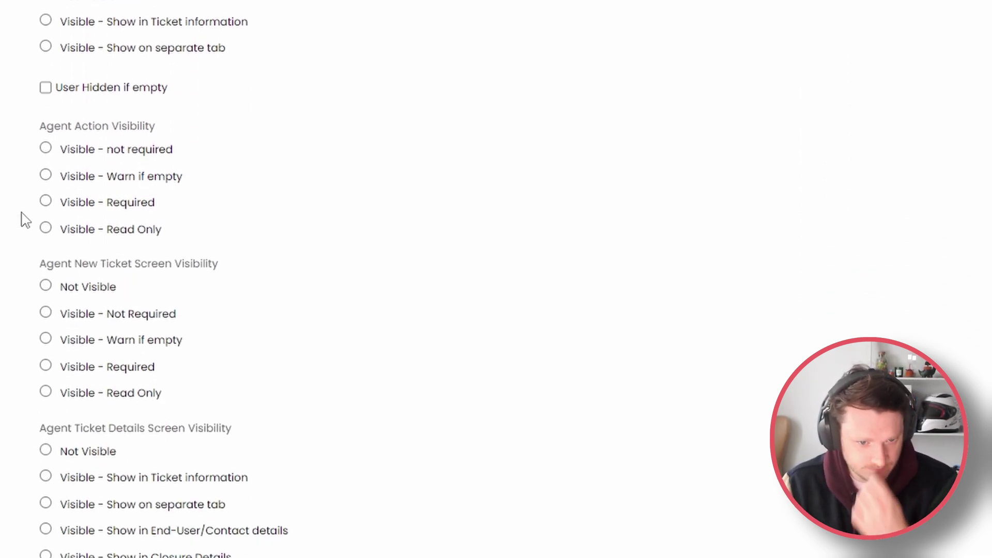
Set the group's Agent Action Visibility to Visible - Required and its agent New Ticket and Ticket Details screen visibility to Not Visible.
drag(38, 126, 178, 131)
click(102, 201)
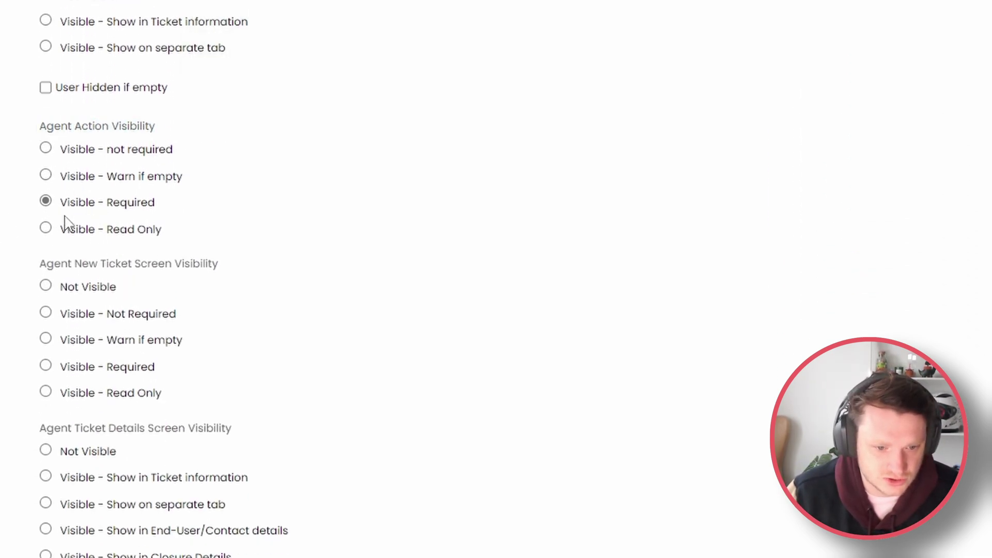
click(69, 288)
click(97, 457)
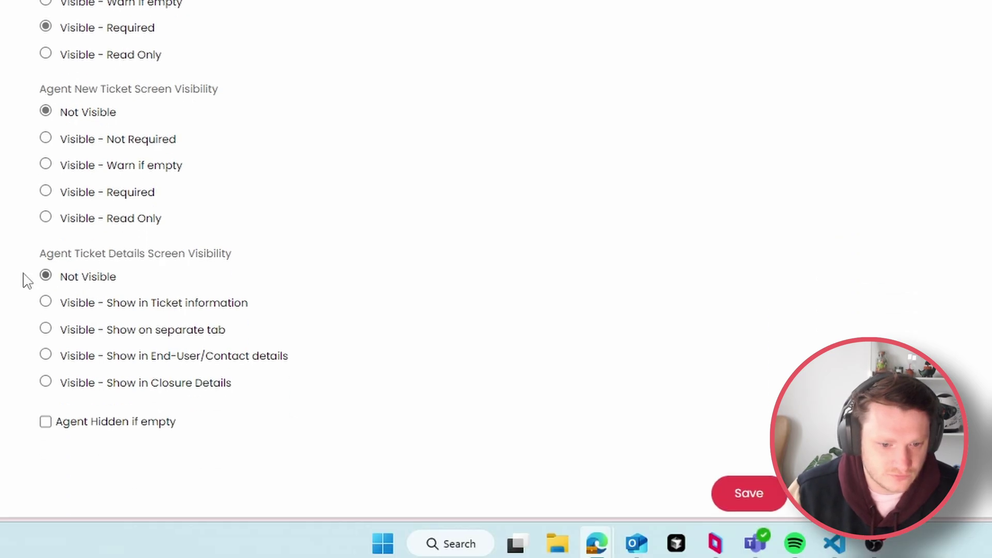
Add the Client Ticket Types and Ticket Selection custom fields to the new field group's field list and save the group.
drag(13, 424, 256, 438)
click(252, 262)
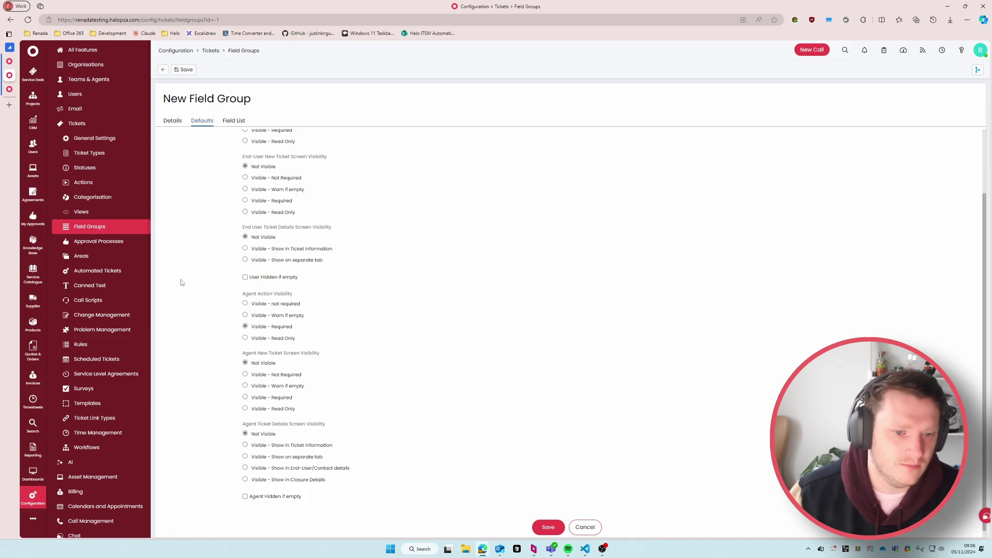
click(240, 119)
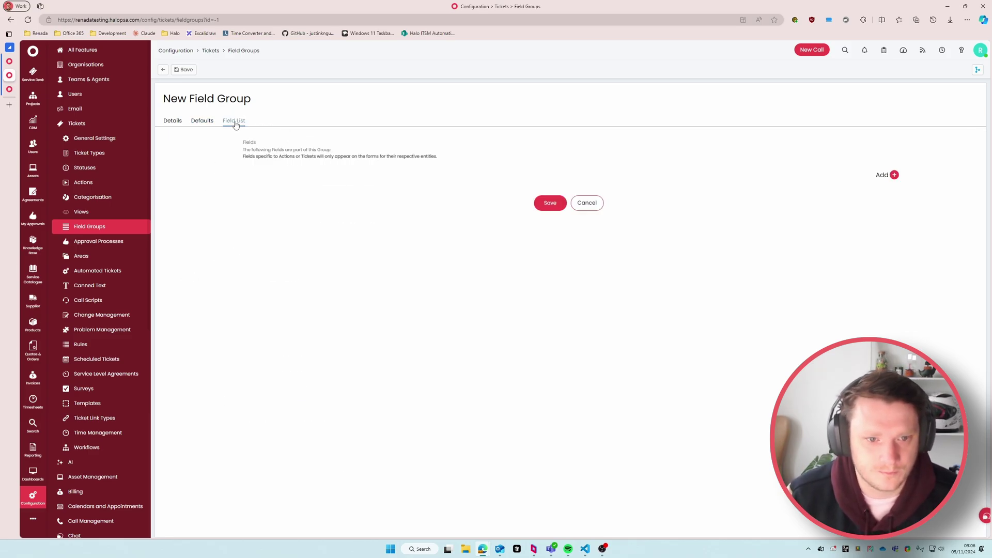
click(883, 172)
click(496, 285)
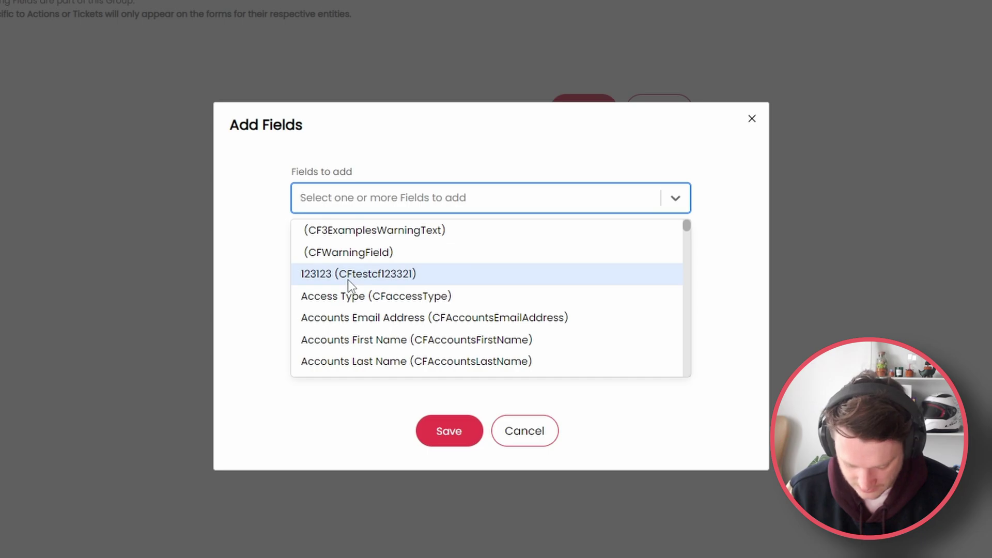
text(ticket)
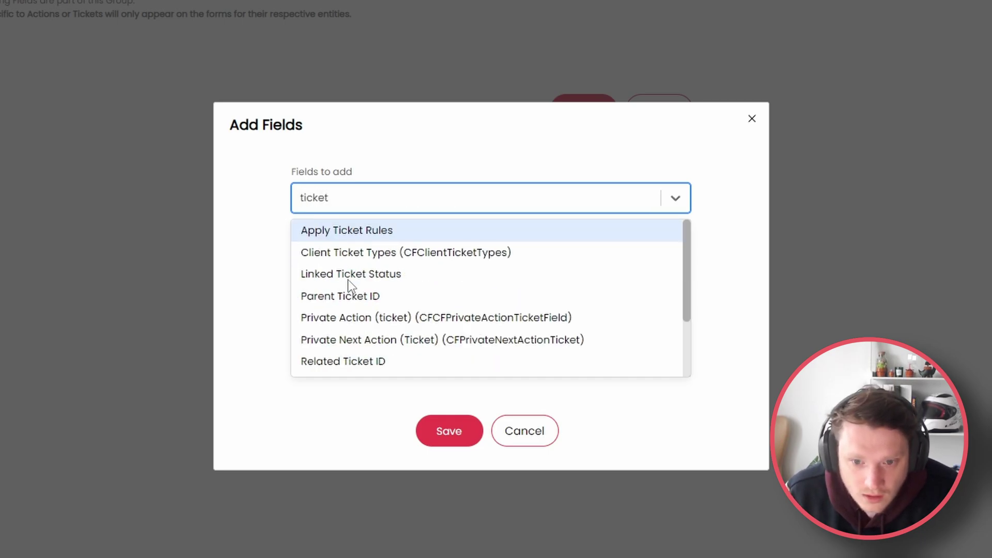
key(Down)
key(Return)
text(ticke)
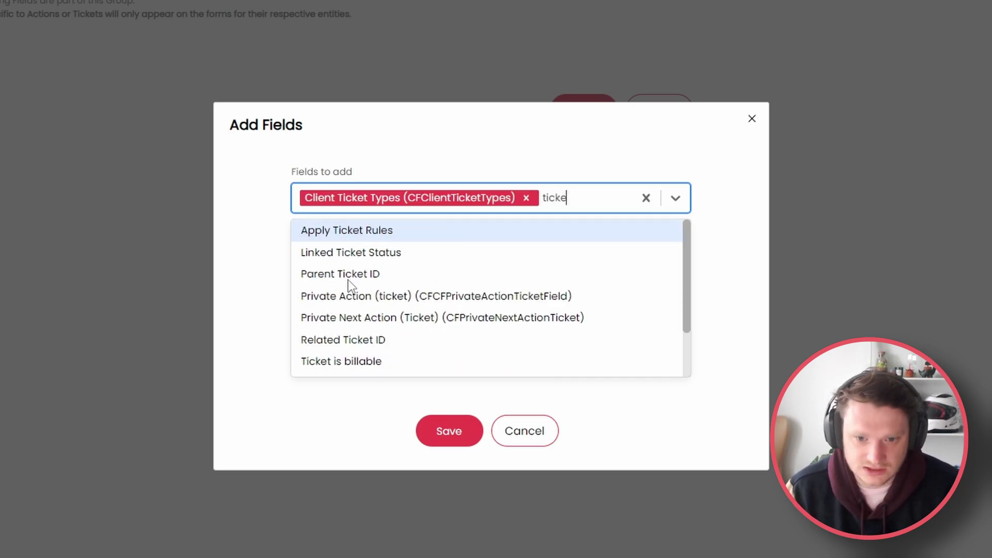
text(ts)
key(Return)
click(246, 310)
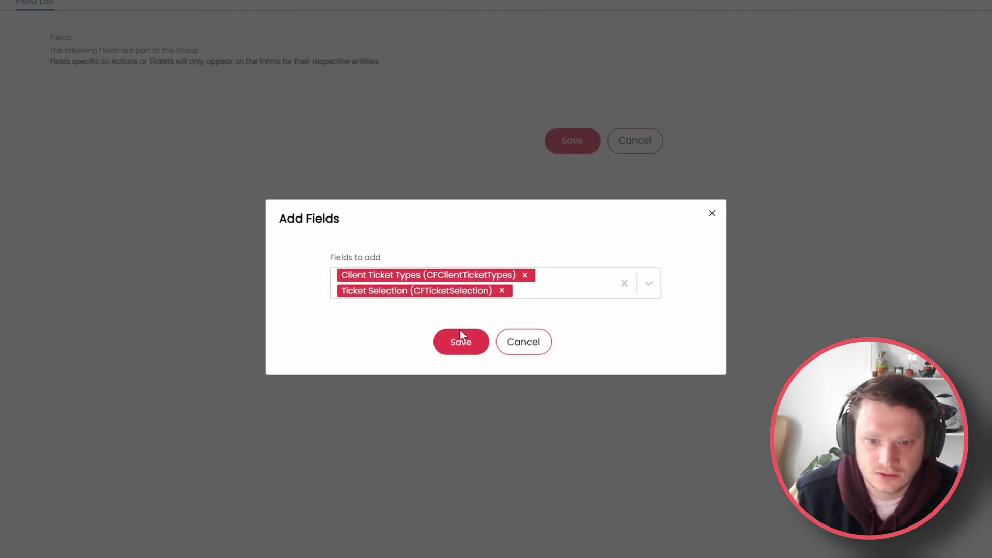
click(461, 339)
click(572, 140)
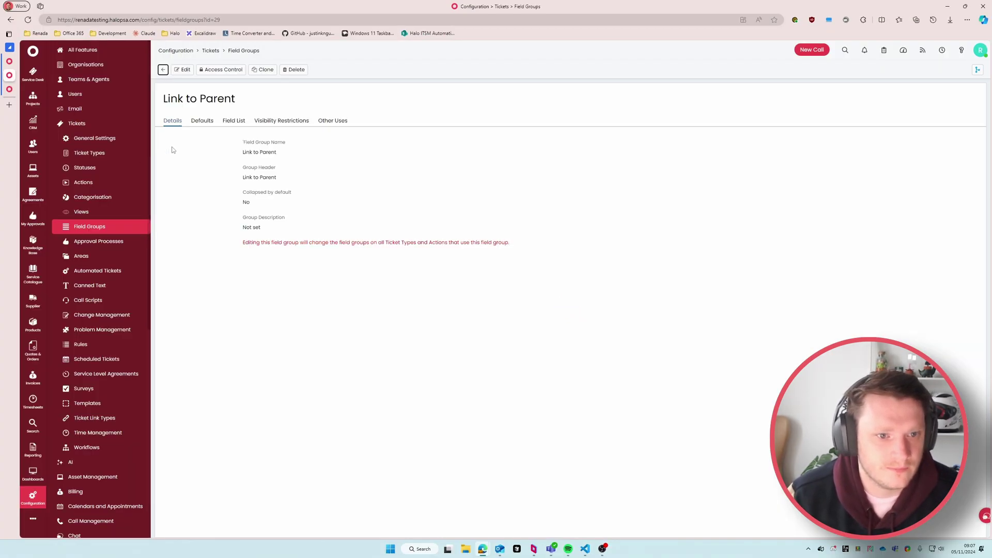
Add the Link to Parent field group to the Linked to Parent Ticket action's field list and save.
triple_click(258, 105)
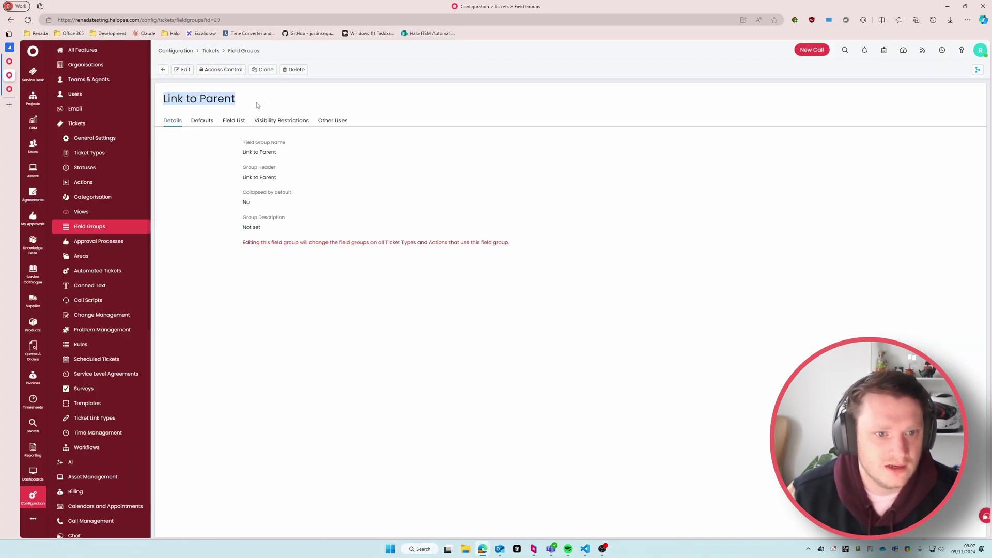
click(9, 89)
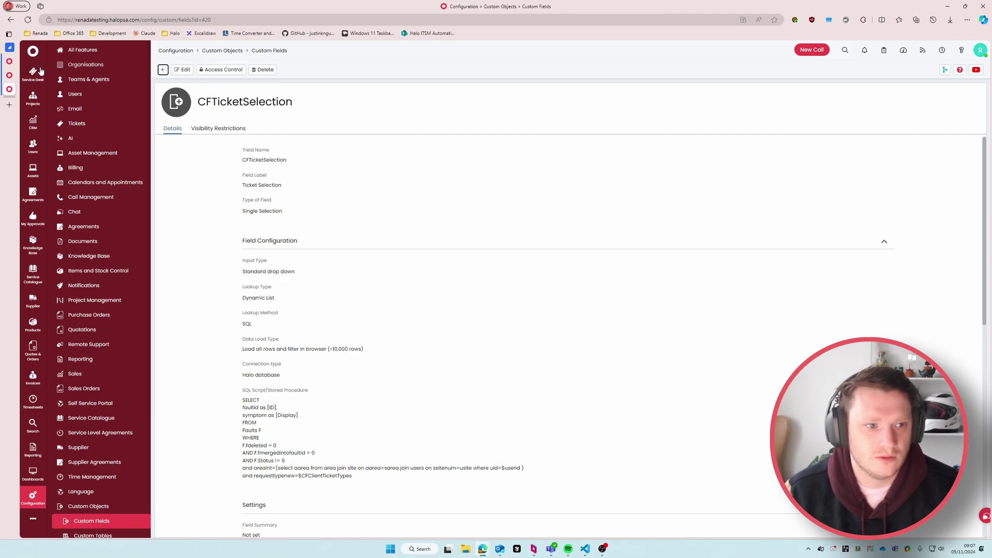
click(9, 75)
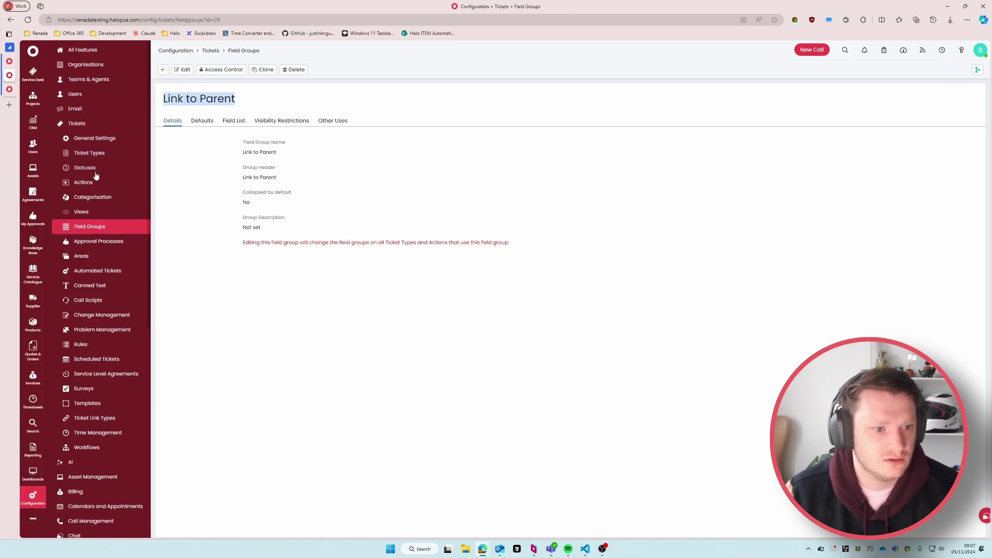
click(93, 181)
click(893, 176)
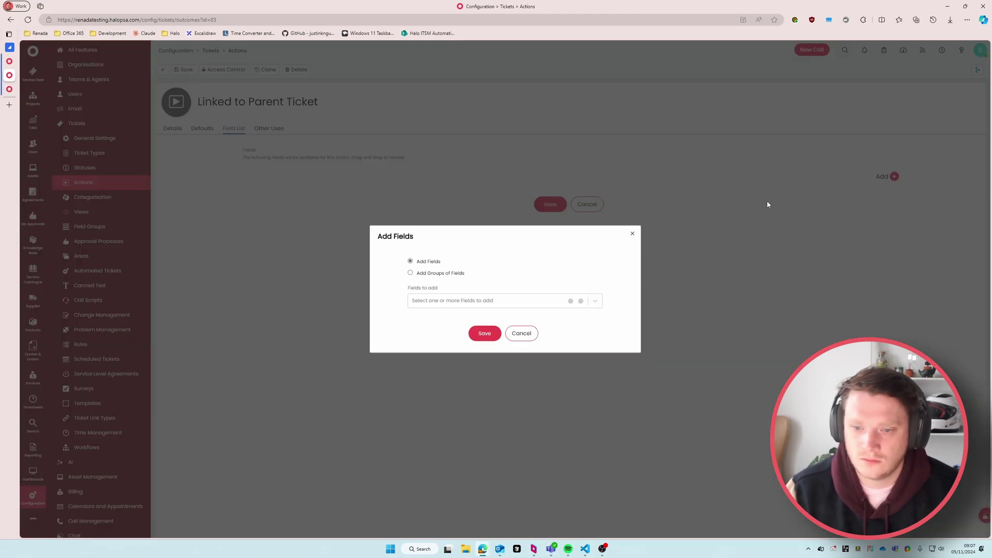
click(442, 273)
text(link)
click(436, 309)
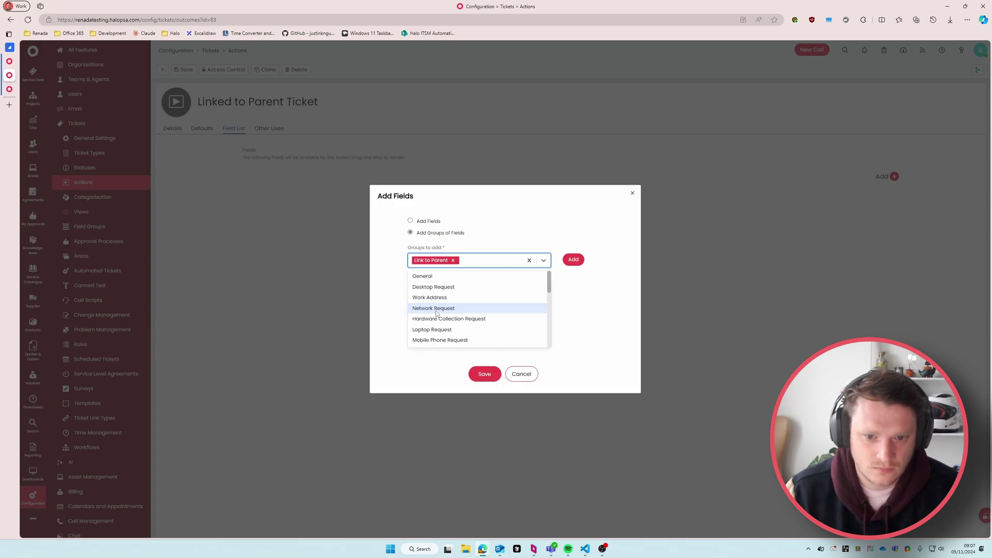
click(408, 345)
click(485, 335)
Add the Link to Parent field group to the Incident ticket type's field list and save the ticket type.
click(101, 154)
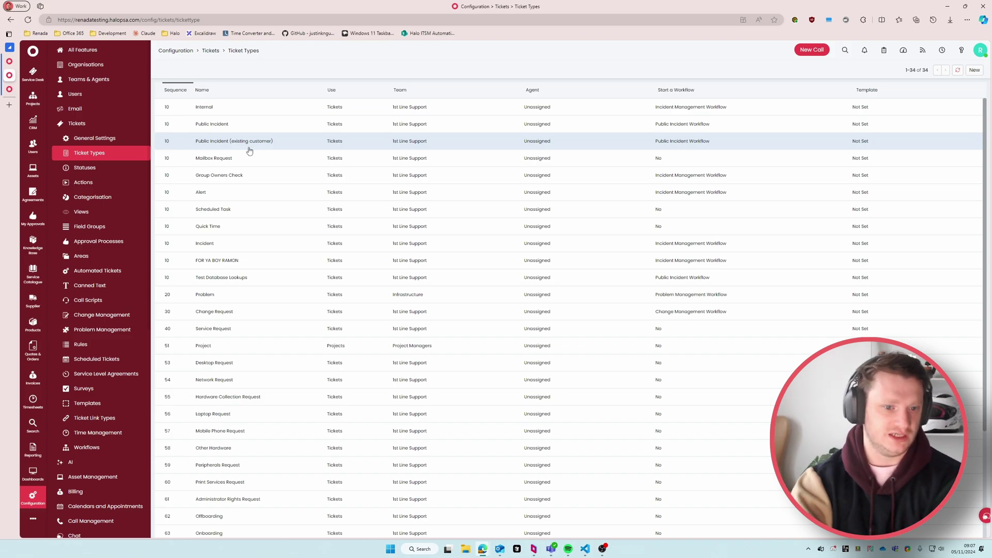
click(251, 243)
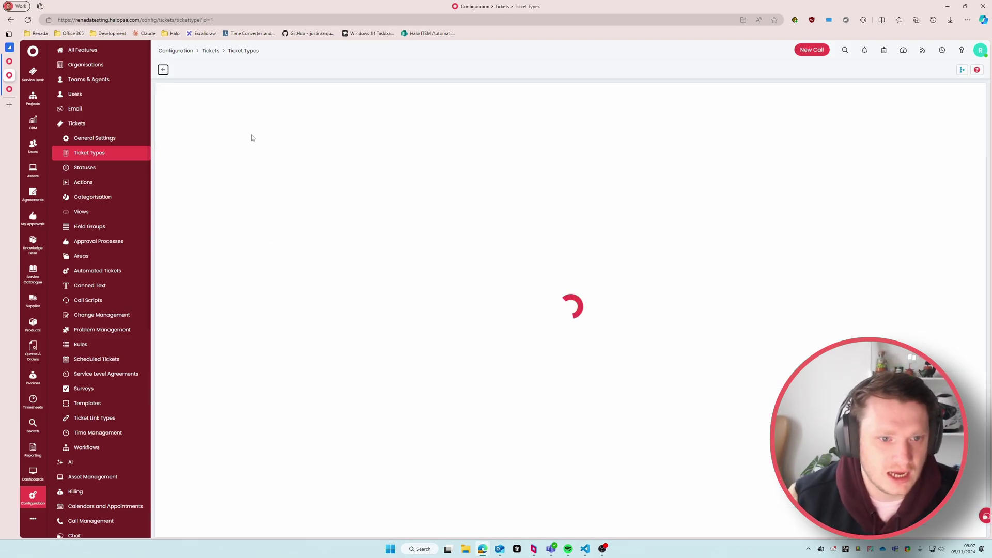
click(260, 128)
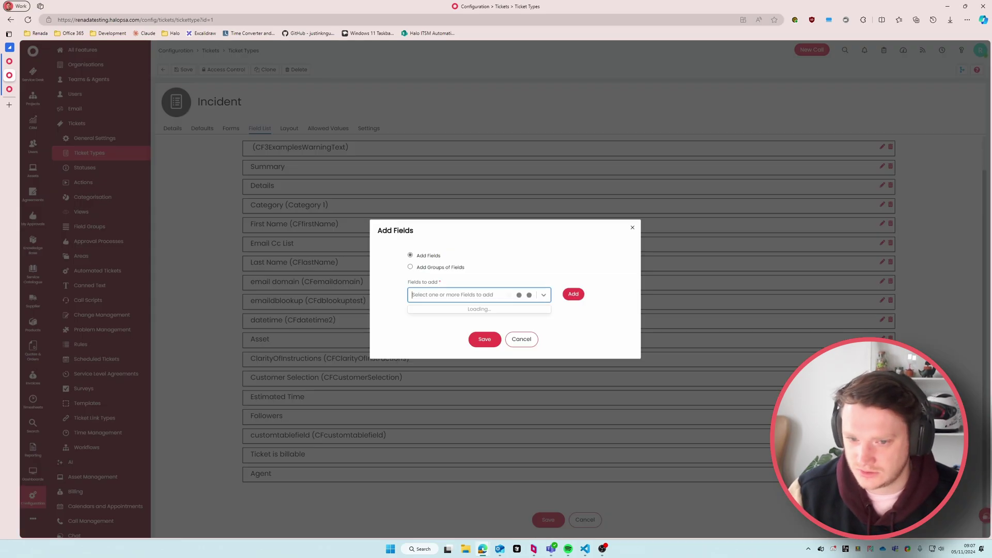
click(429, 267)
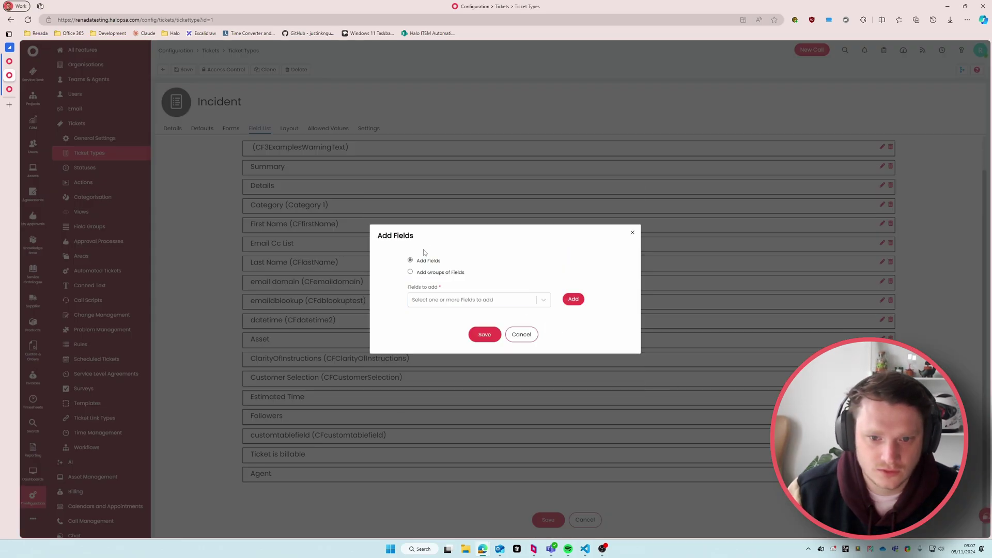
click(438, 295)
click(436, 308)
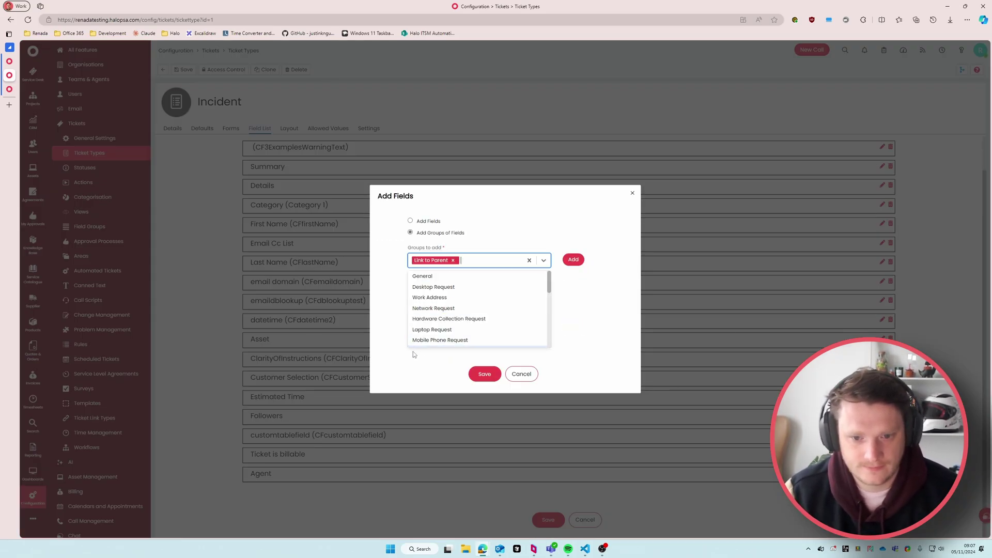
click(484, 340)
drag(251, 488, 346, 506)
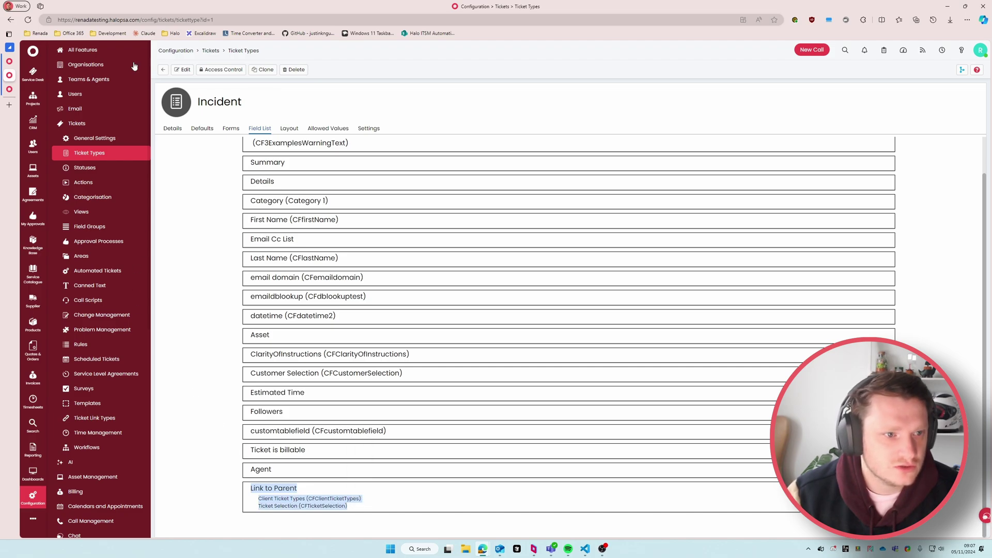
Open incident ticket 298 from the unassigned 1st Line Support tickets and open its Incident Management Workflow.
click(27, 72)
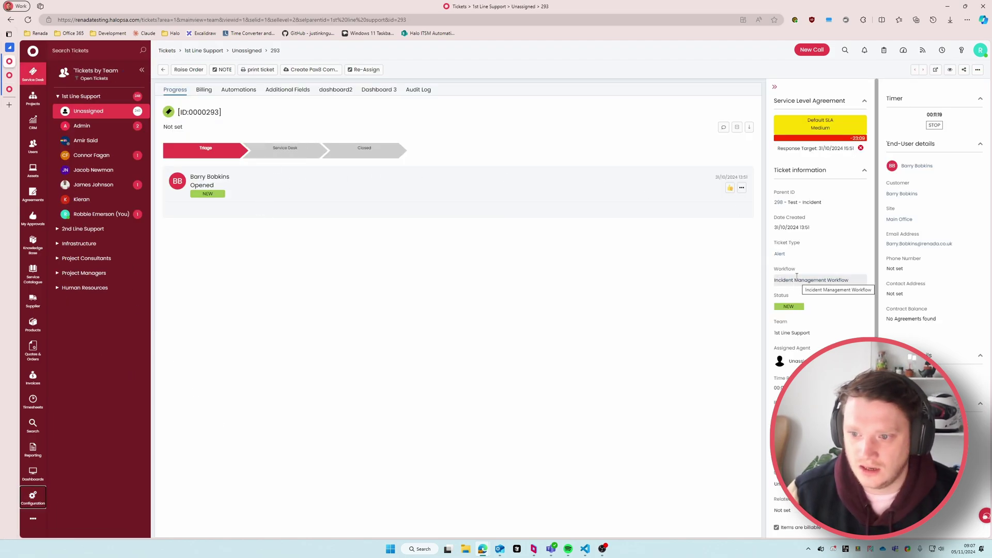
click(163, 69)
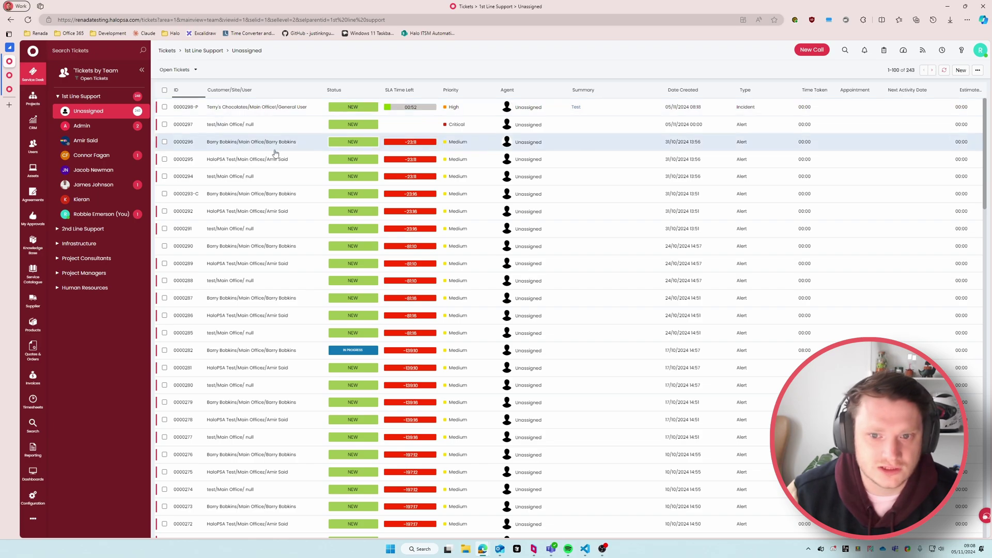
click(291, 105)
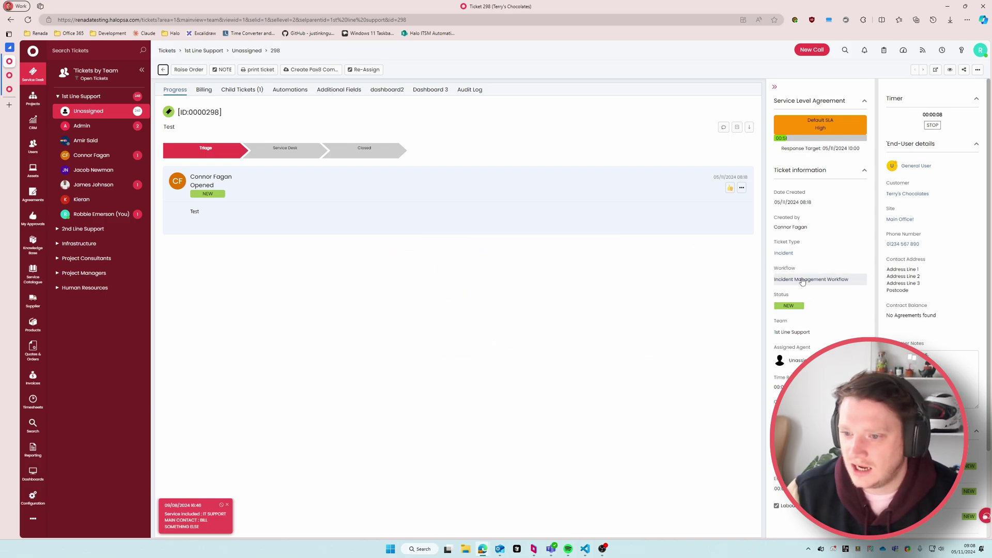
click(804, 280)
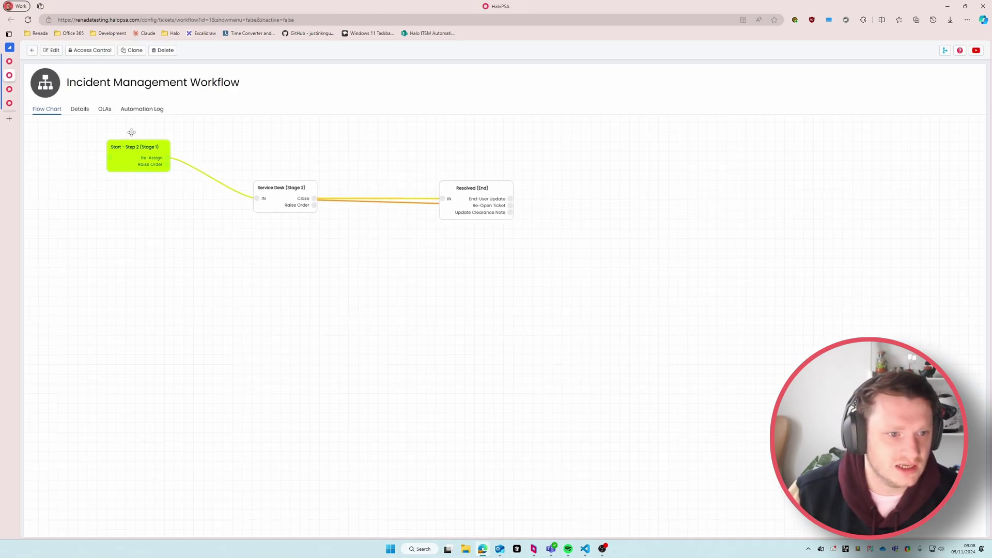
Add the Linked to Parent Ticket action to the workflow's agent actions allowed at any step and save the workflow.
click(80, 109)
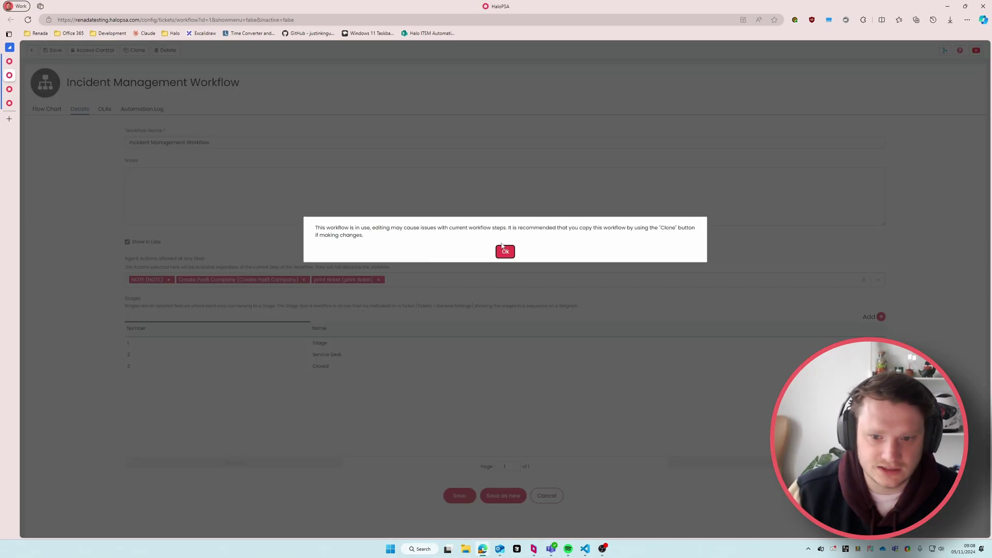
click(506, 252)
click(436, 279)
text(link)
key(Return)
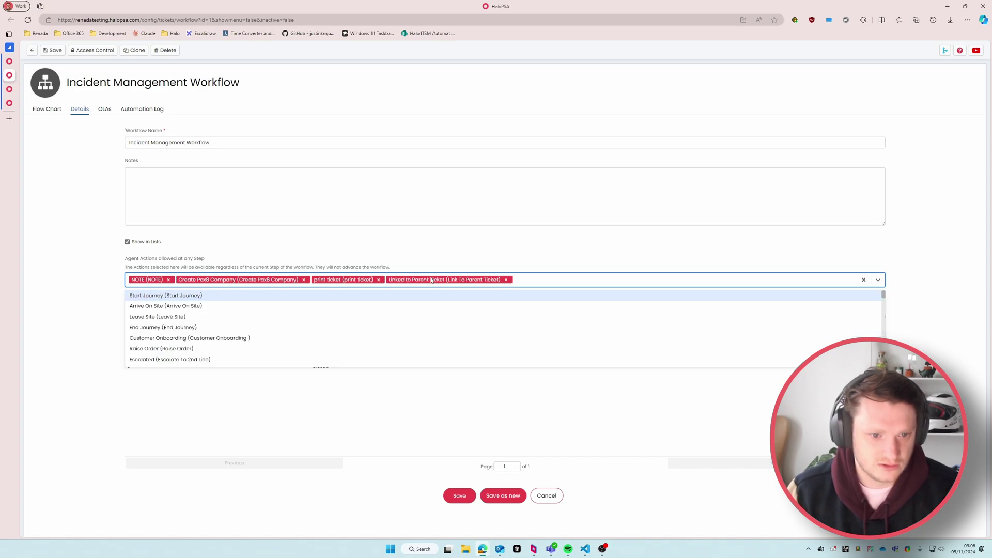
key(Escape)
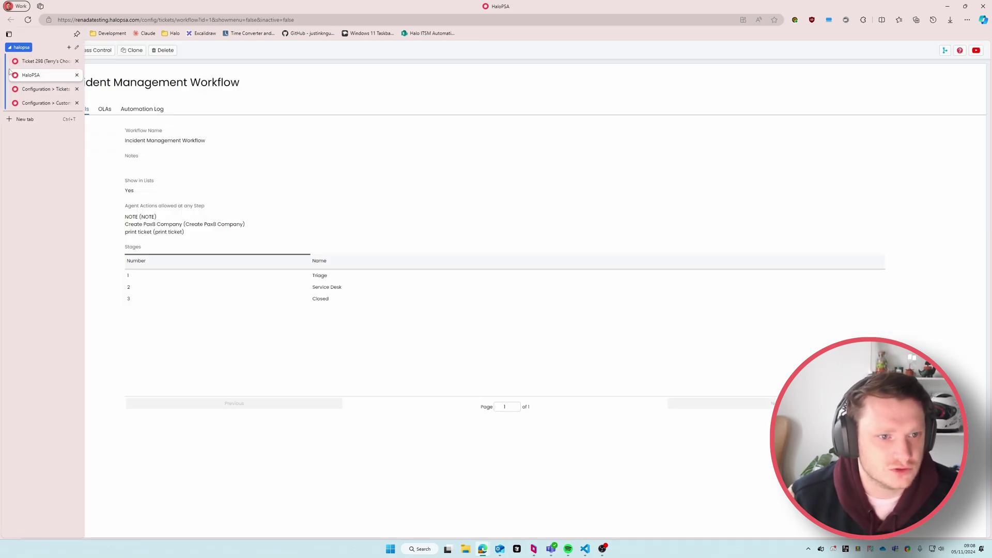
Reload ticket 298 and start its Link To Parent Ticket action without logging a response.
click(24, 65)
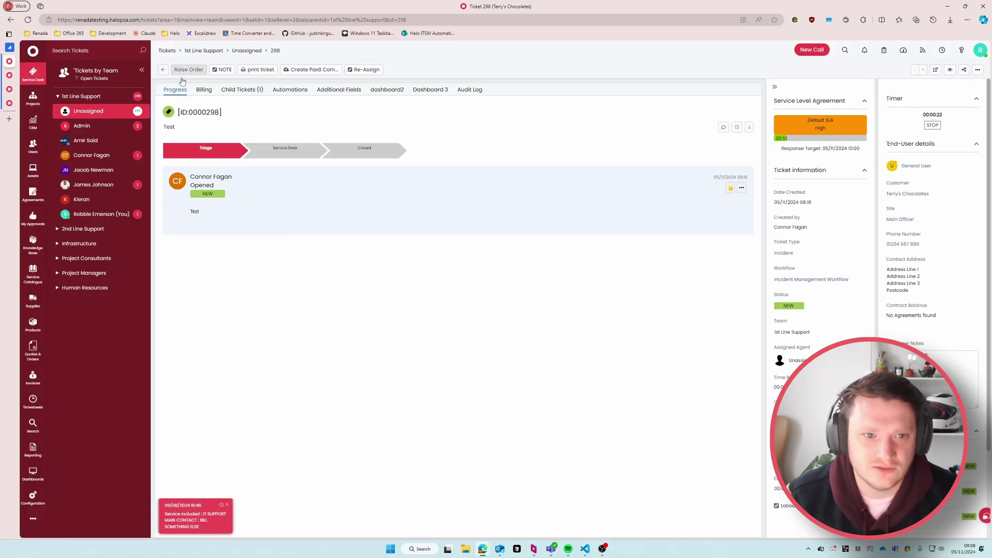
click(28, 20)
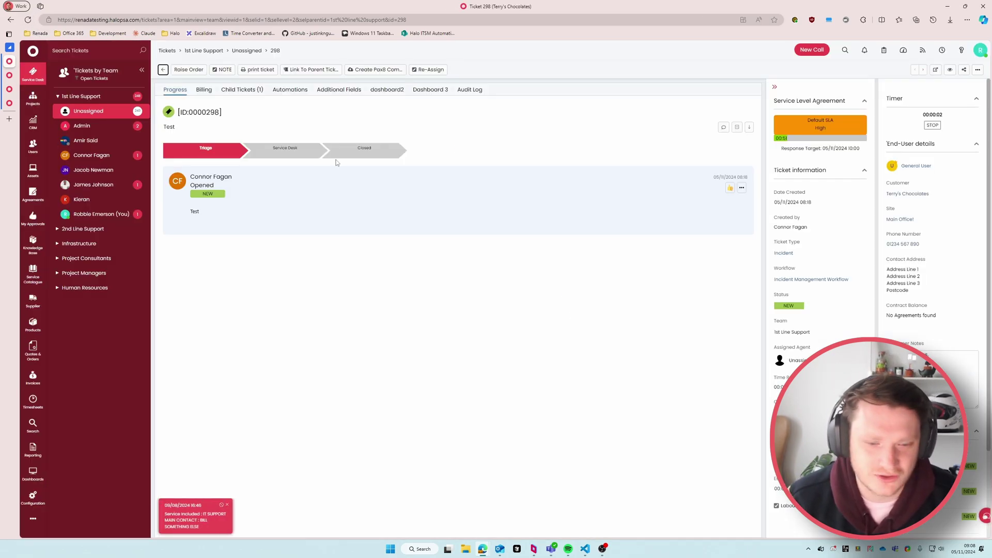
click(305, 72)
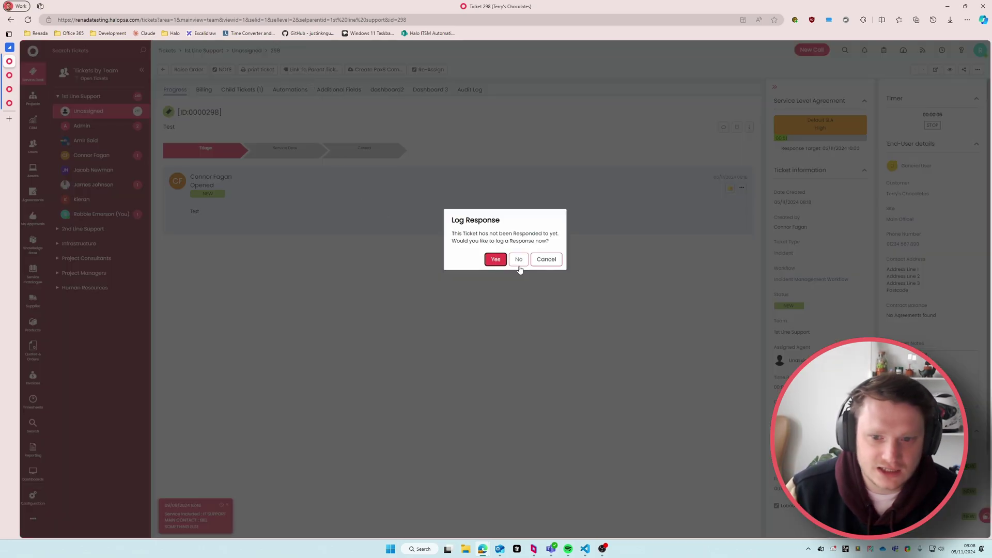
click(518, 259)
Check the choices in both Link to Parent fields and set Client Ticket Types to Incident.
triple_click(187, 227)
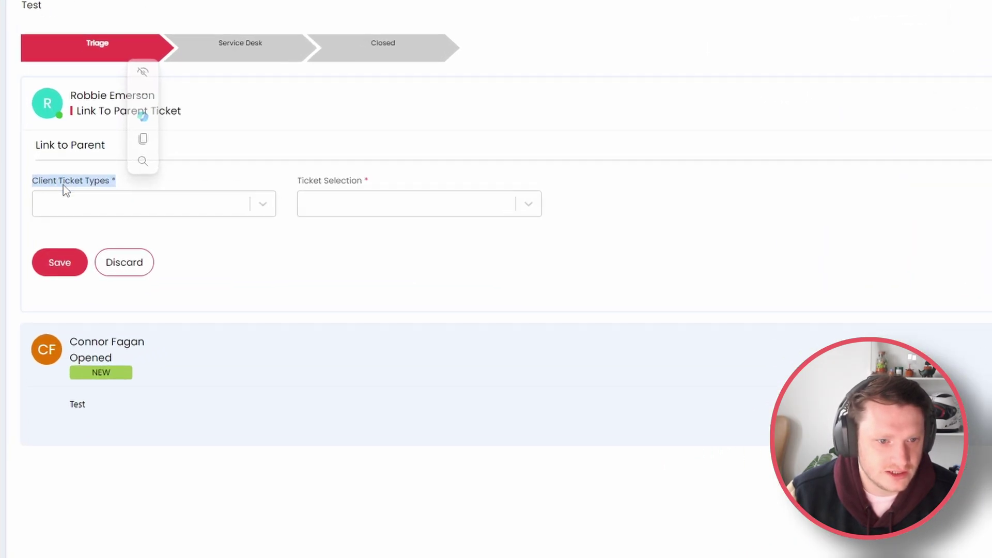
click(87, 199)
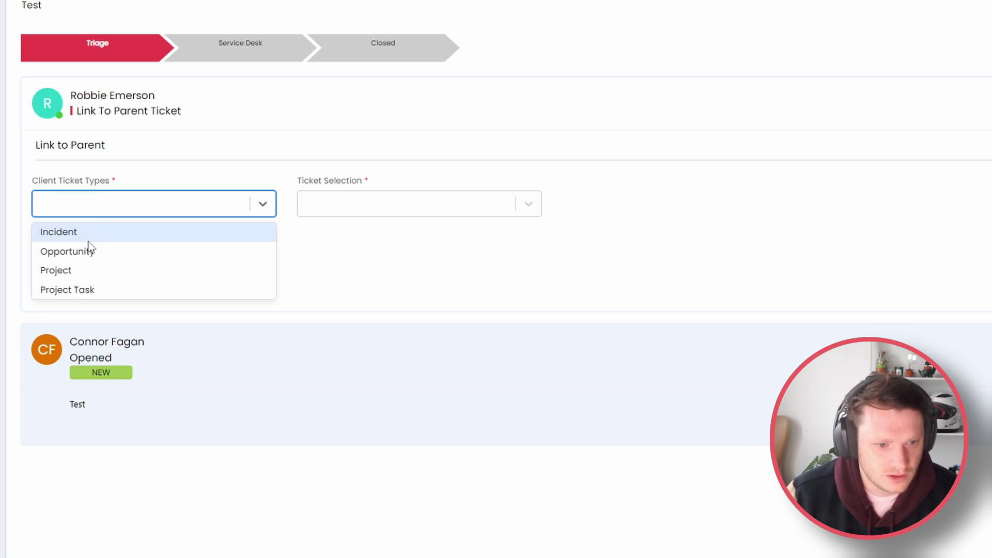
click(358, 218)
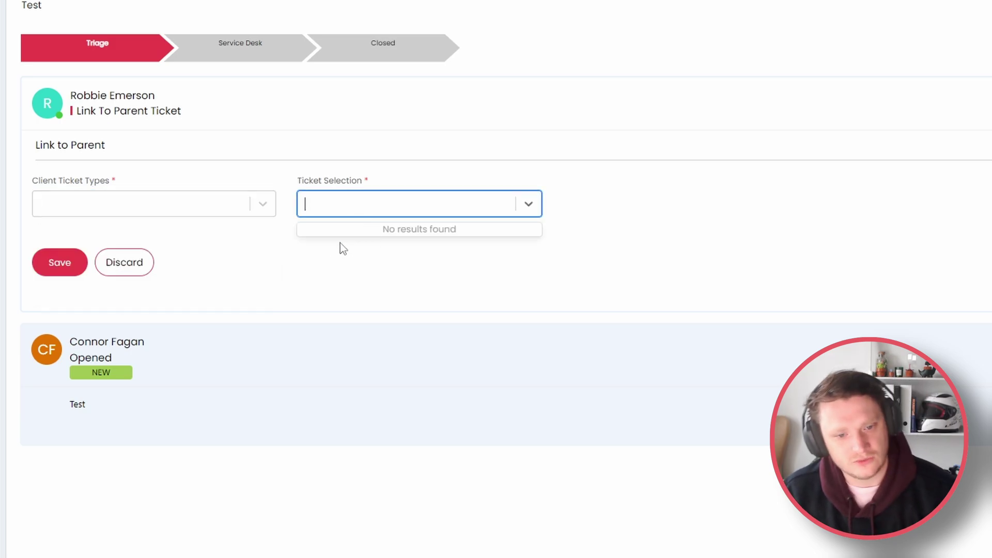
click(199, 203)
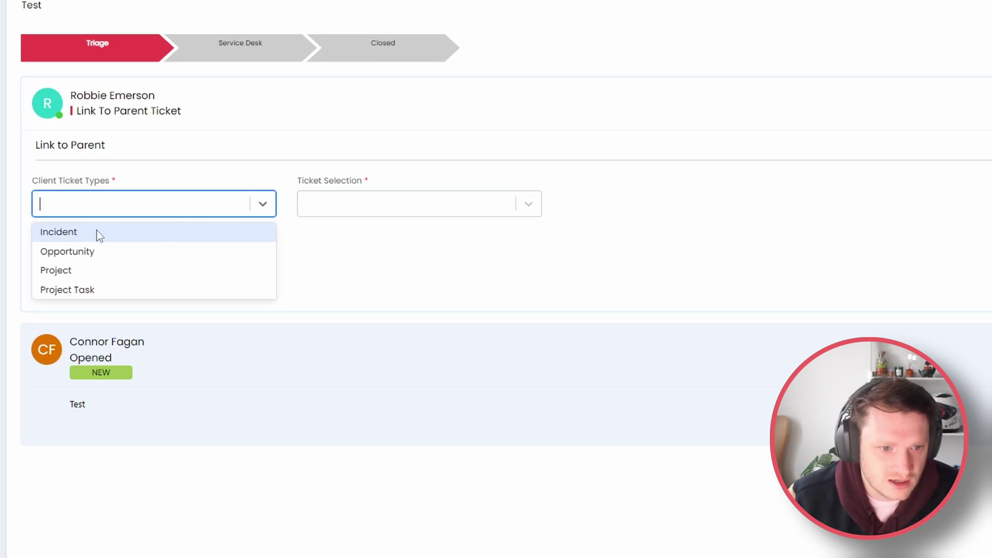
click(97, 235)
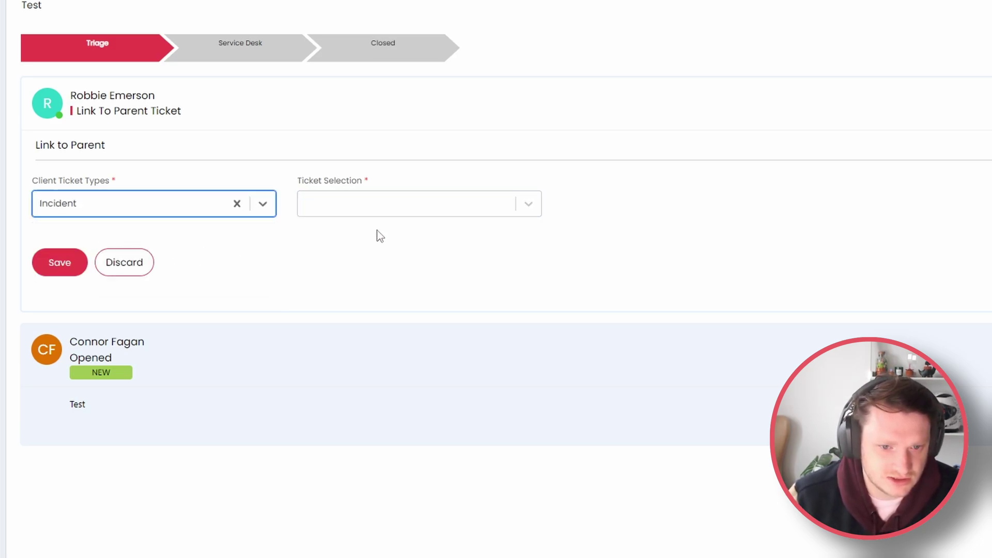
Review the tickets offered in Ticket Selection, choose new ticket for testing, and save the Link To Parent Ticket action.
click(398, 212)
drag(541, 255, 531, 314)
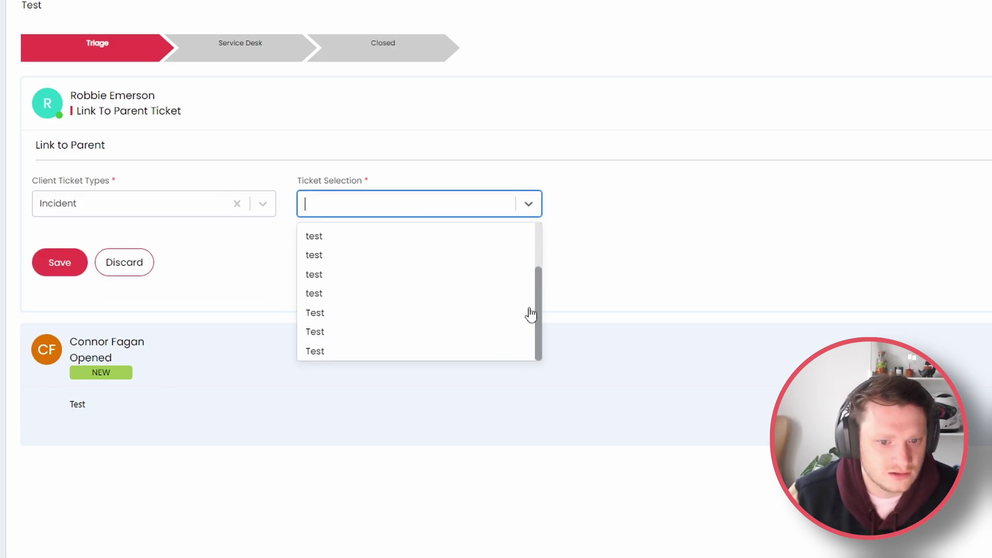
scroll(429, 305, up, 3)
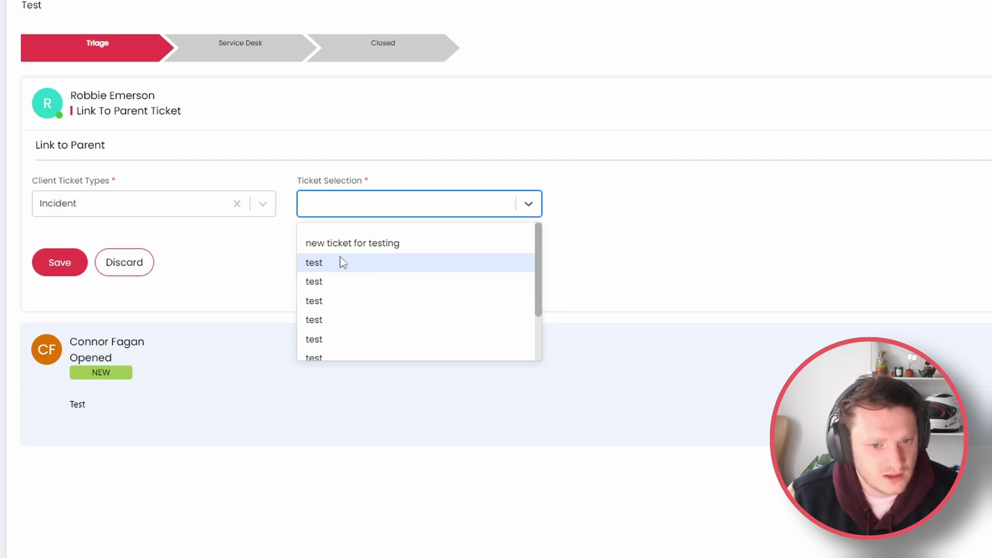
scroll(331, 269, down, 3)
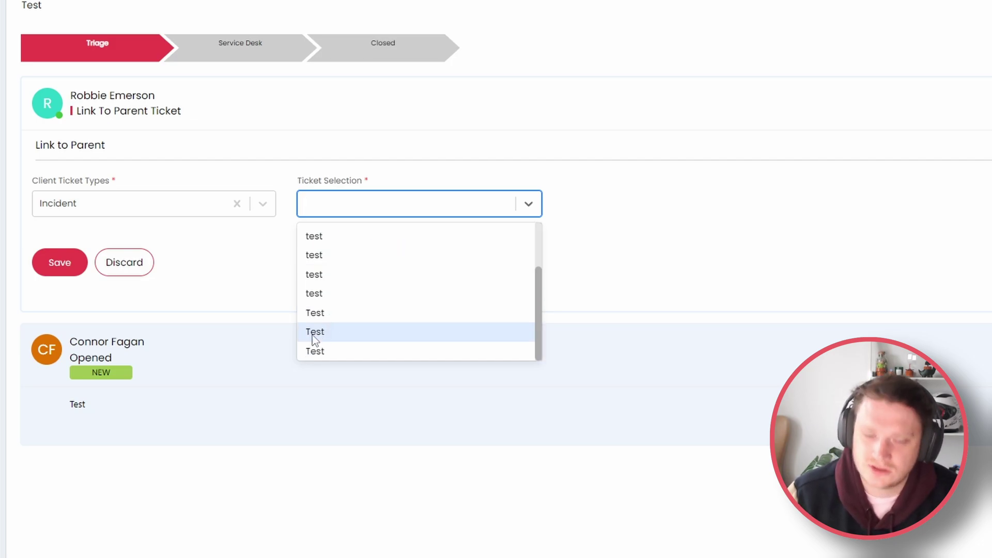
scroll(362, 264, up, 5)
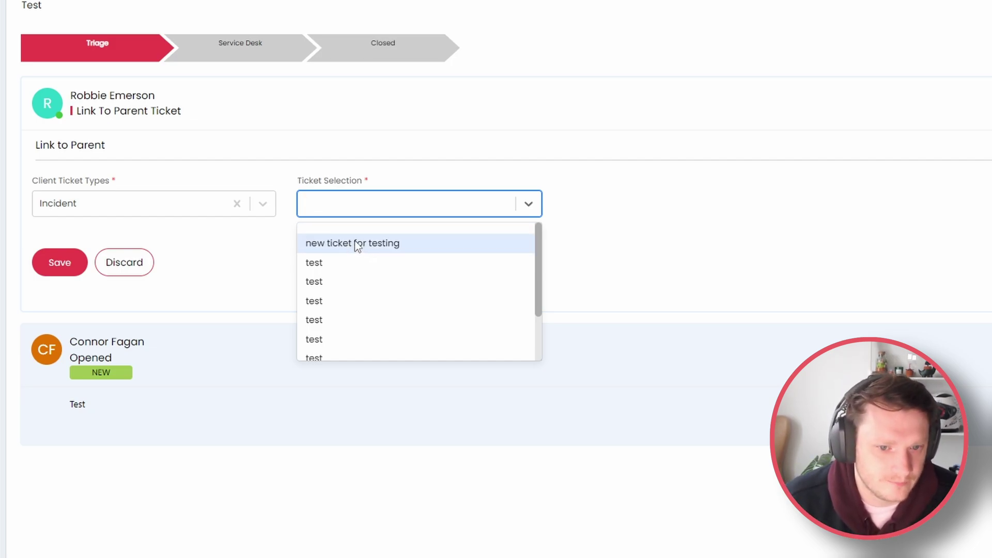
click(360, 246)
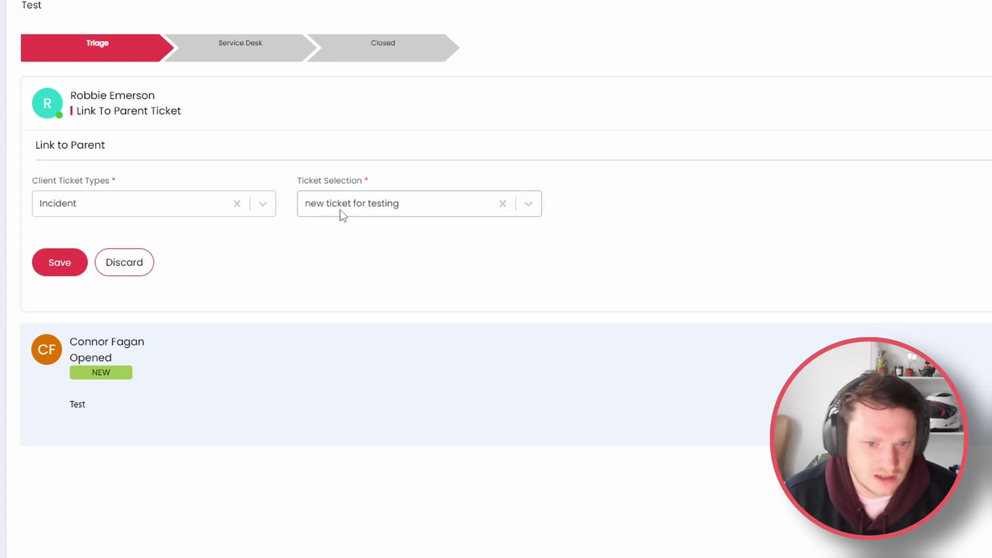
drag(299, 181, 368, 181)
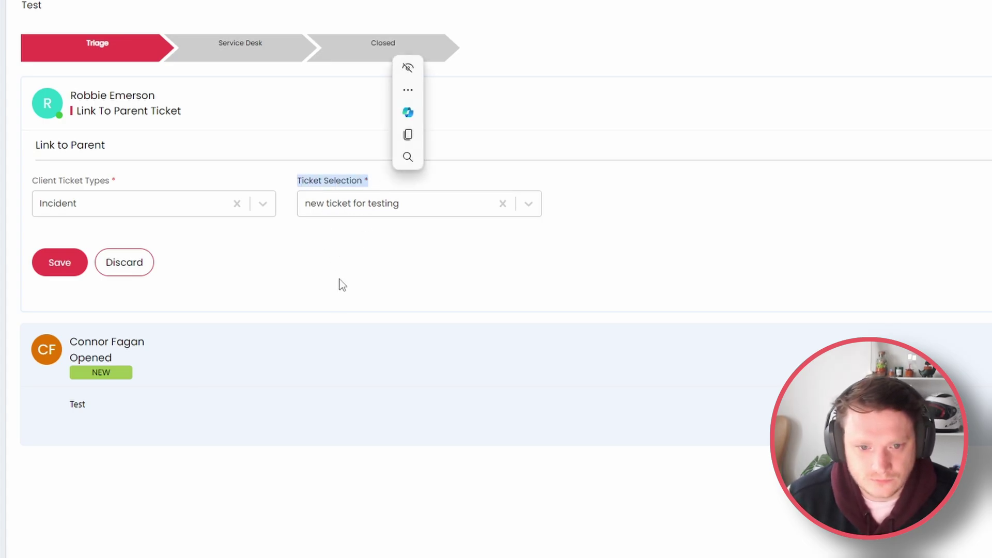
click(321, 281)
click(59, 263)
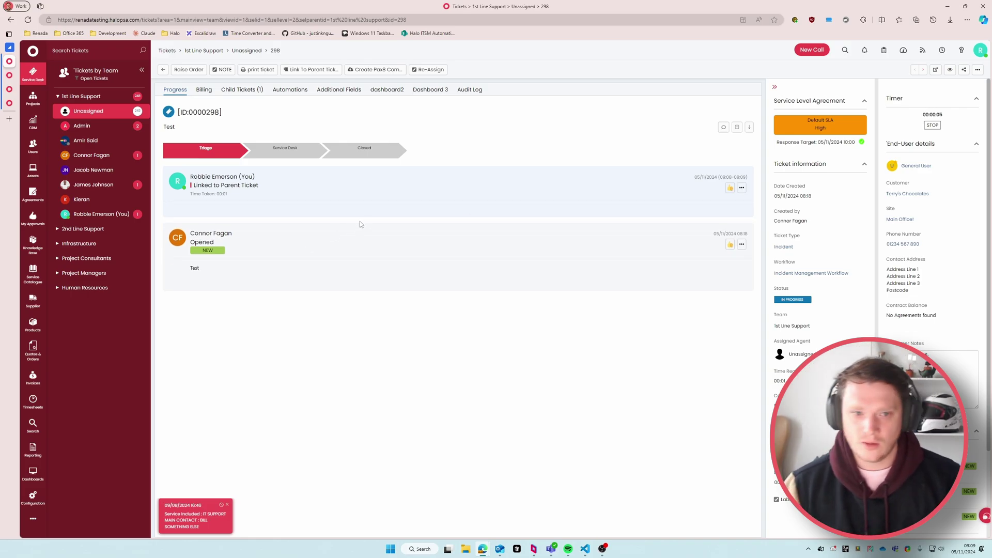
Start the Link To Parent Ticket action again and compare the Ticket Selection choices offered for the Incident and Project types.
click(309, 70)
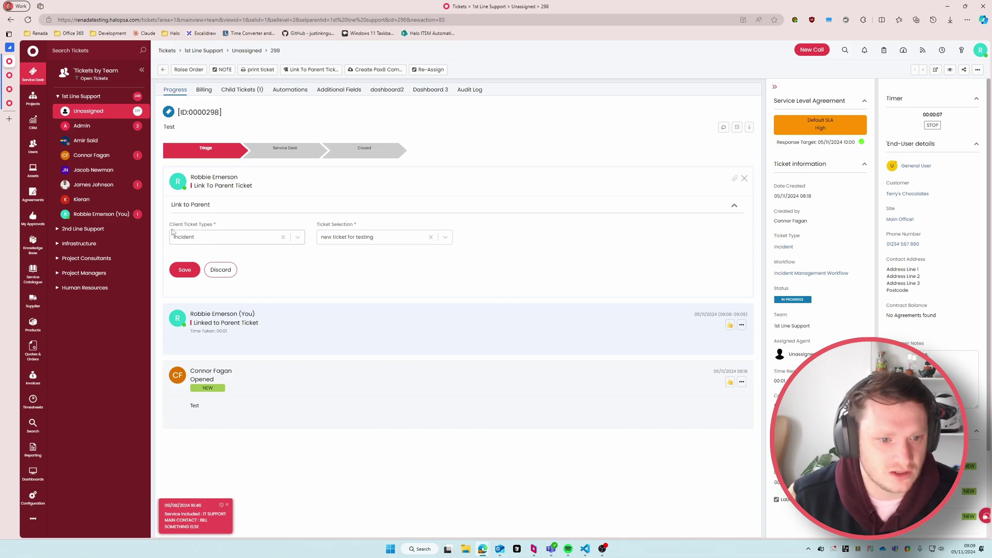
drag(172, 225, 217, 237)
click(217, 236)
click(356, 250)
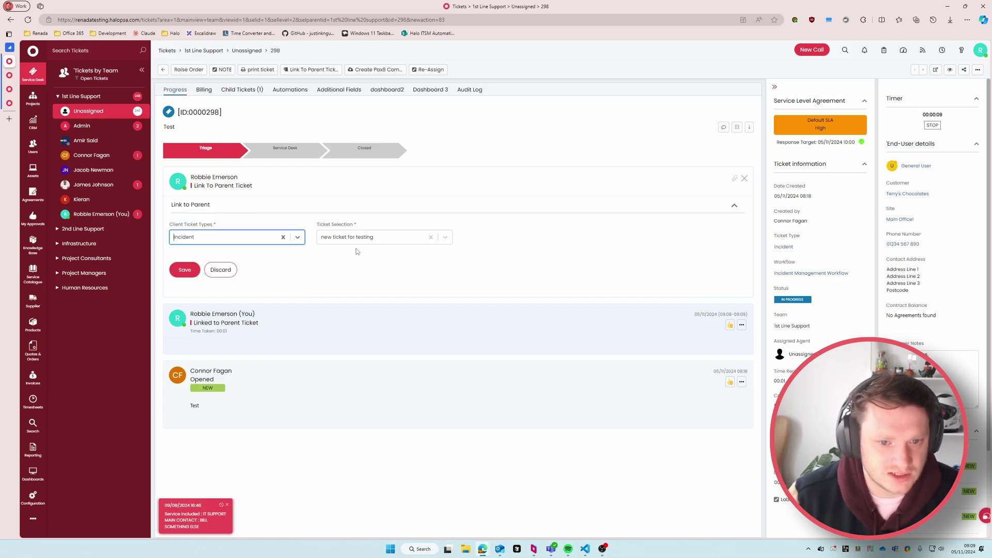
click(377, 241)
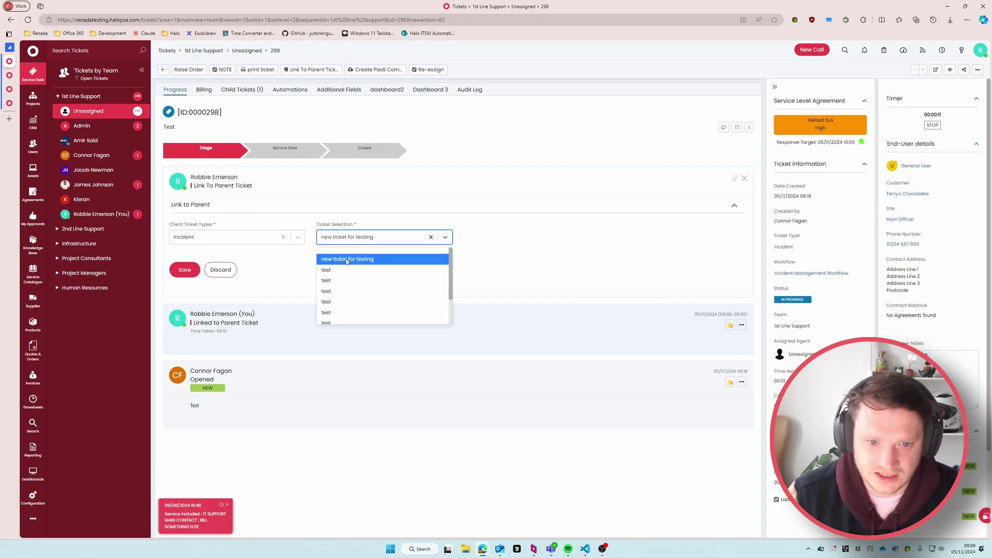
click(275, 239)
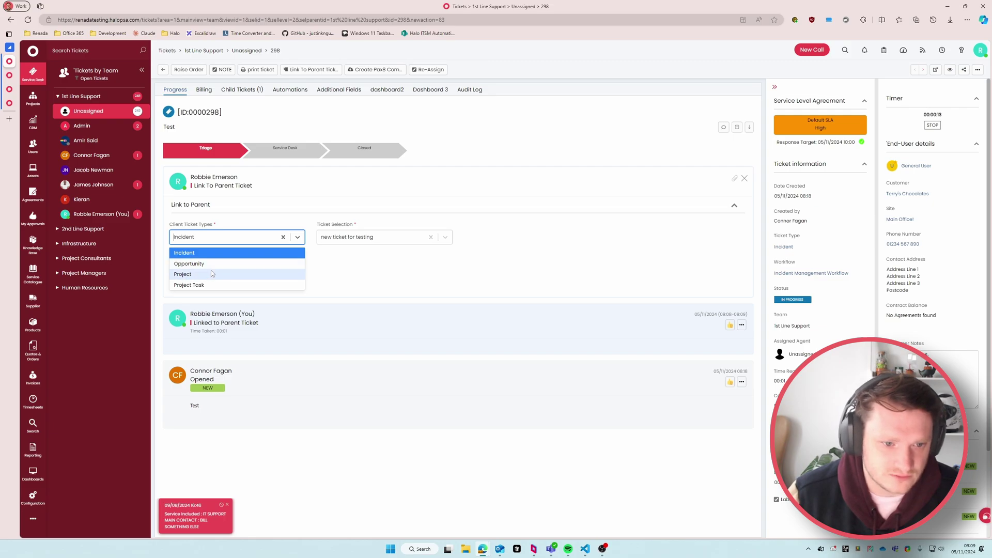
click(211, 274)
click(362, 243)
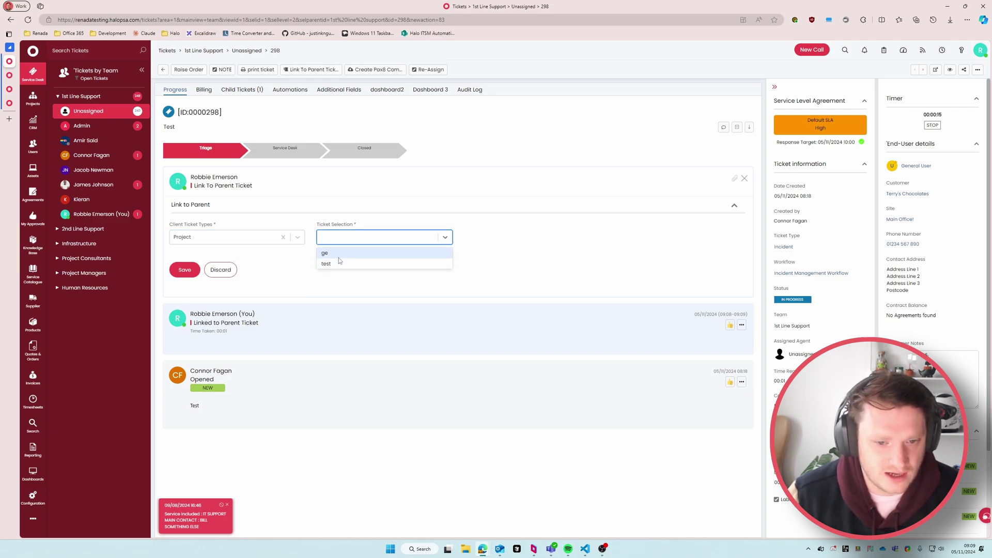
Return Client Ticket Types to Incident after trying Project Task, and select new ticket for testing in Ticket Selection.
click(237, 239)
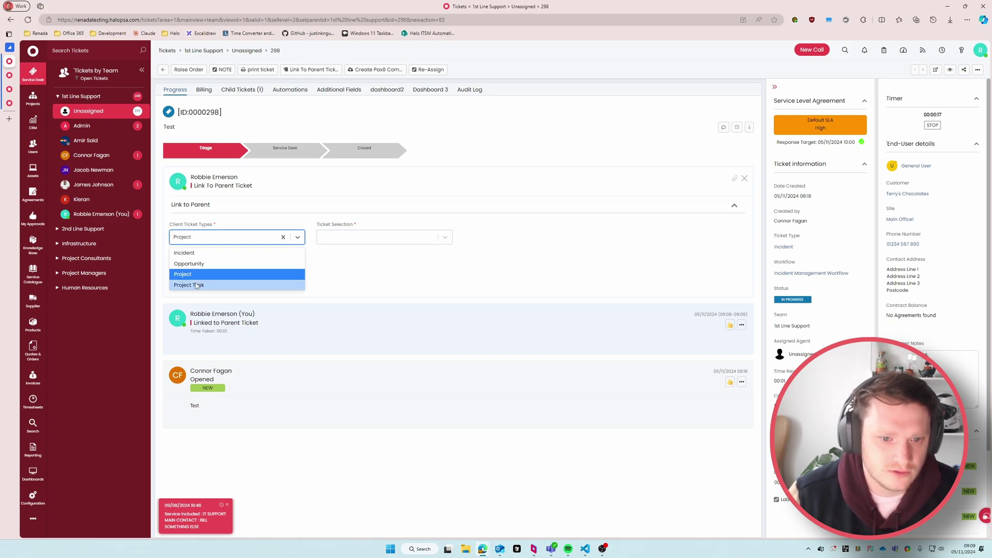
click(196, 286)
click(274, 239)
click(225, 253)
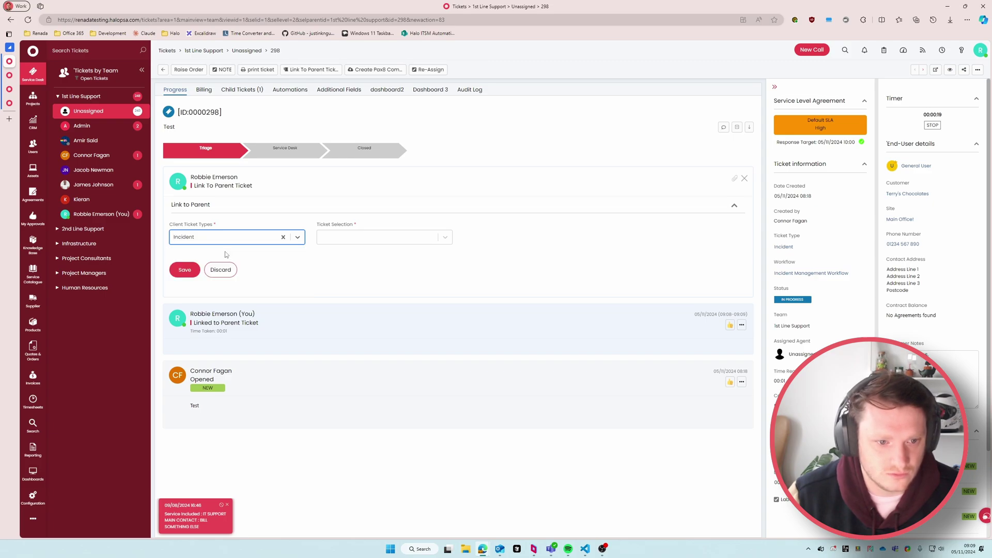
click(354, 238)
click(354, 261)
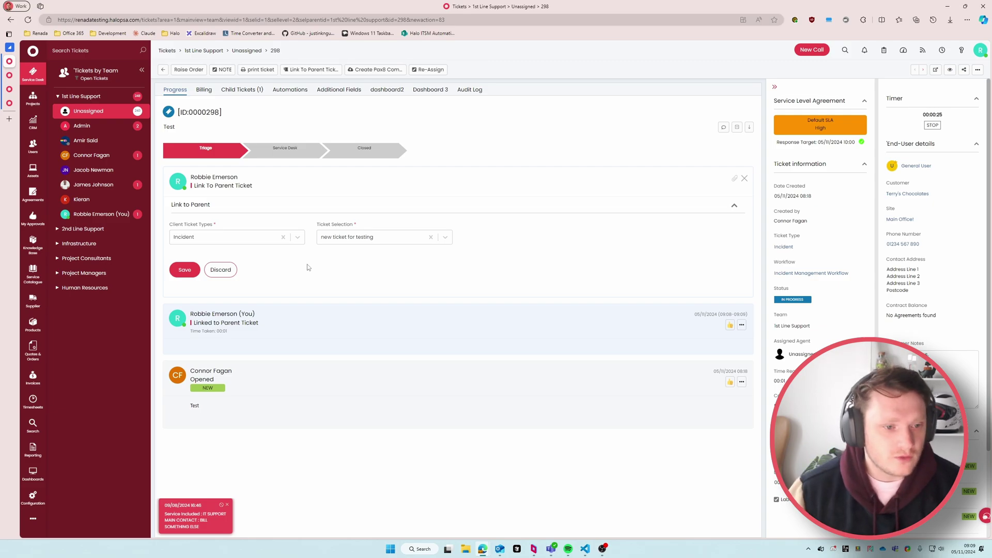
Open the configuration in a separate browser tab and go to the Integration Runbooks under Custom Integrations.
click(33, 494)
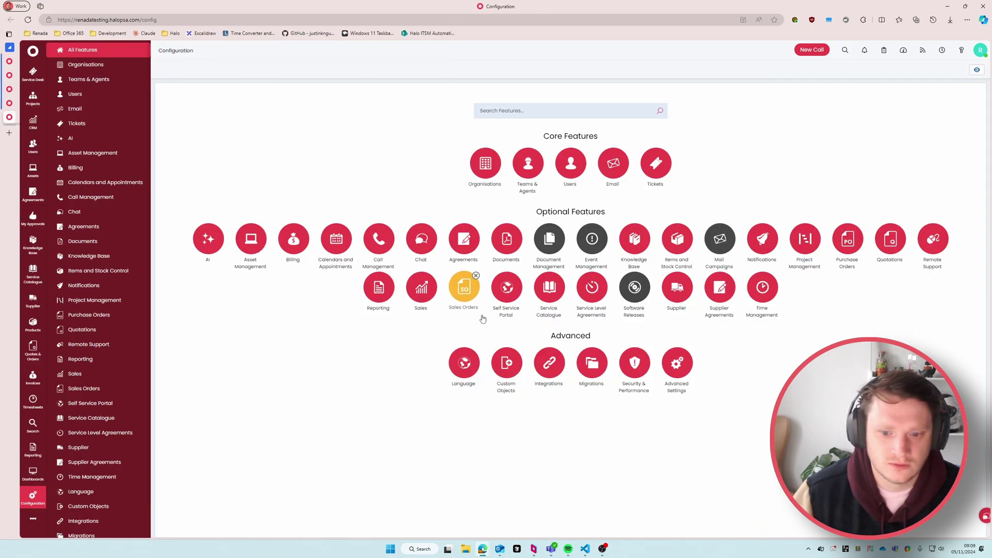
click(549, 363)
scroll(322, 264, down, 10)
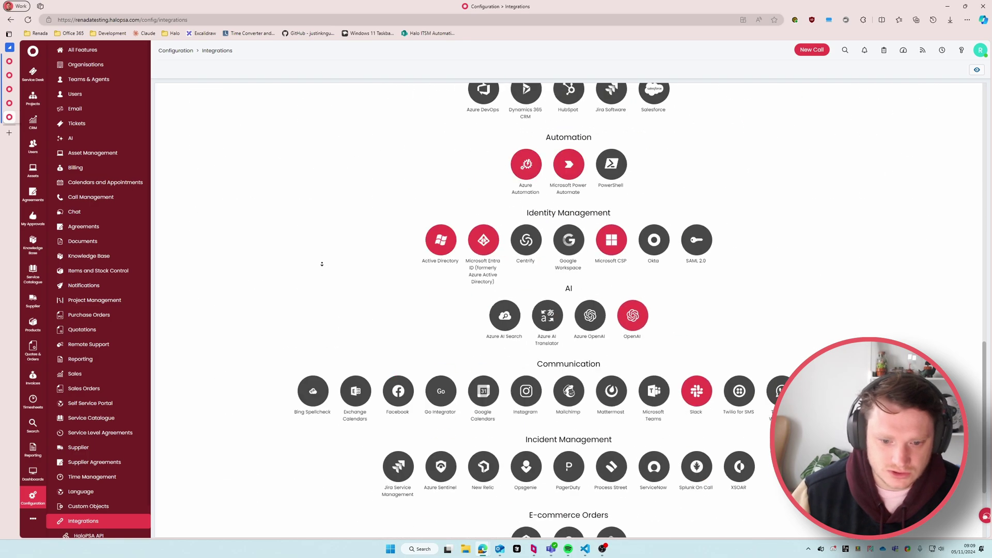
scroll(321, 264, down, 3)
click(332, 483)
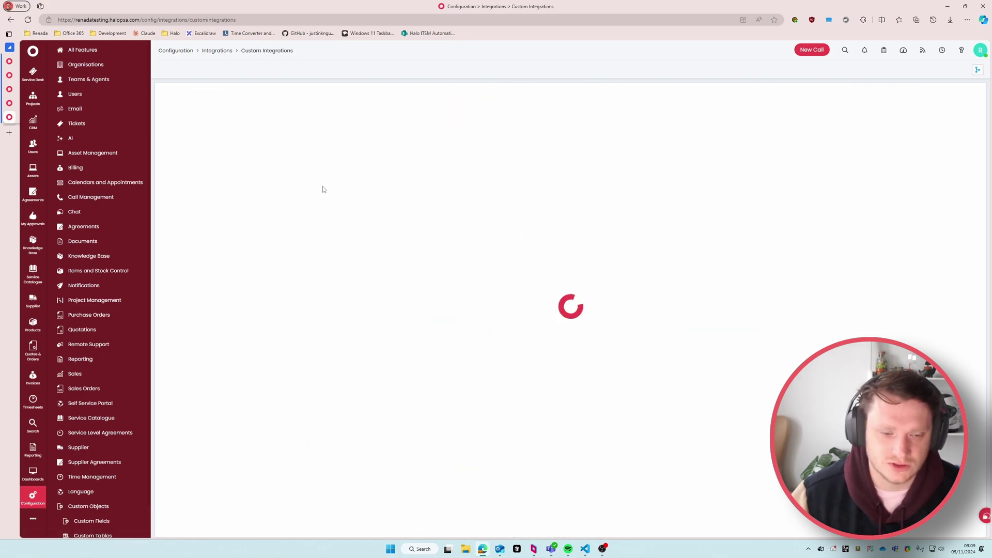
click(279, 213)
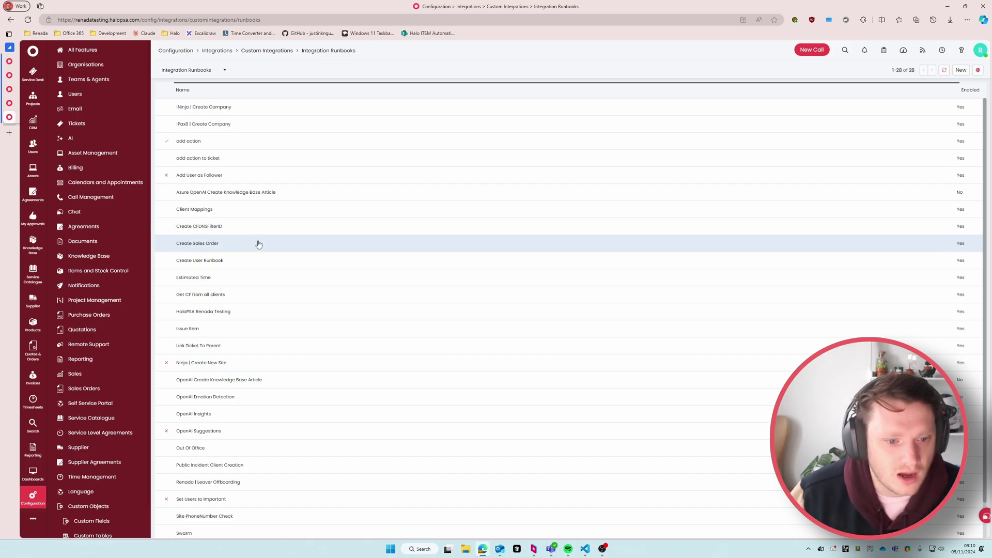
Find the Link Ticket To Parent runbook with the search text link, open it for editing, and view its JSON import dialog without importing.
key(ctrl+f)
key(ctrl+Return)
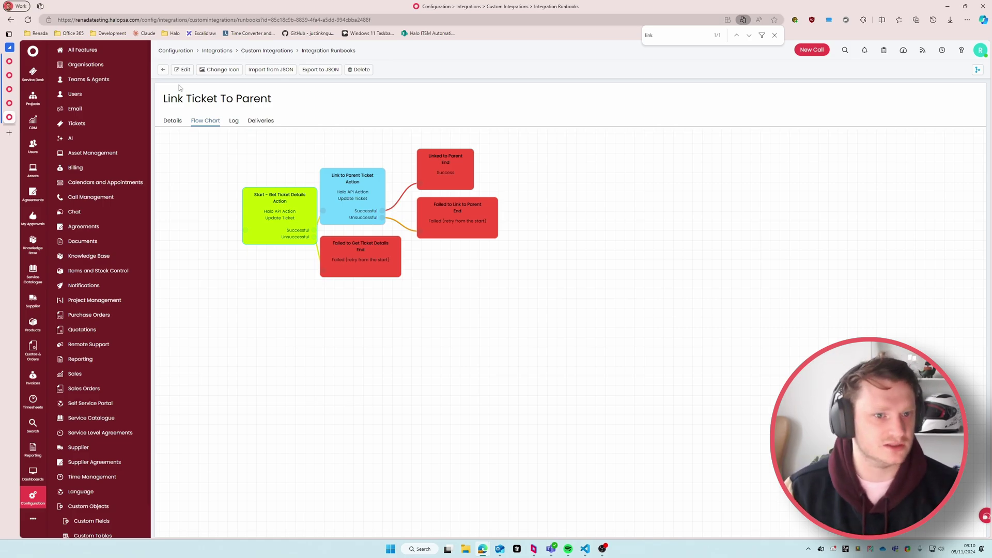
click(182, 69)
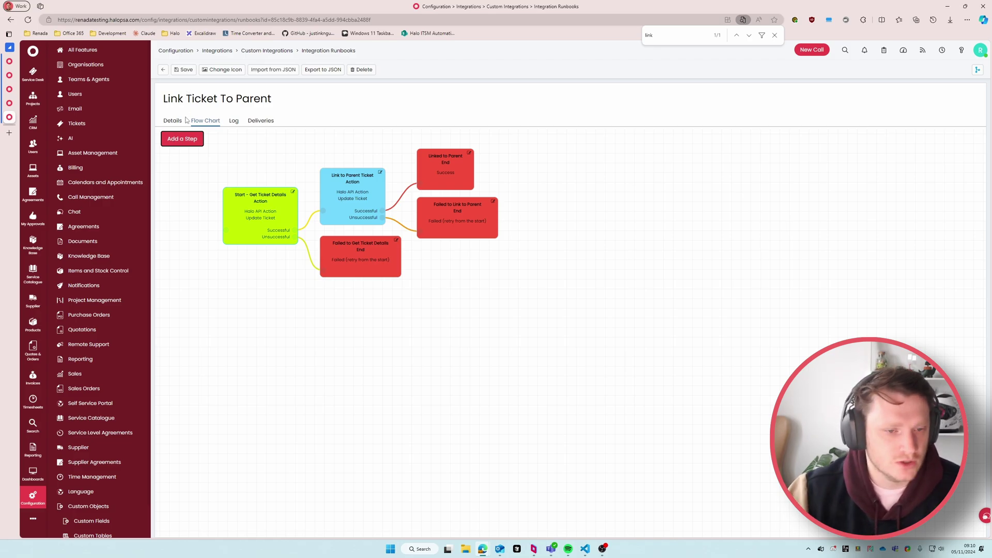
click(274, 75)
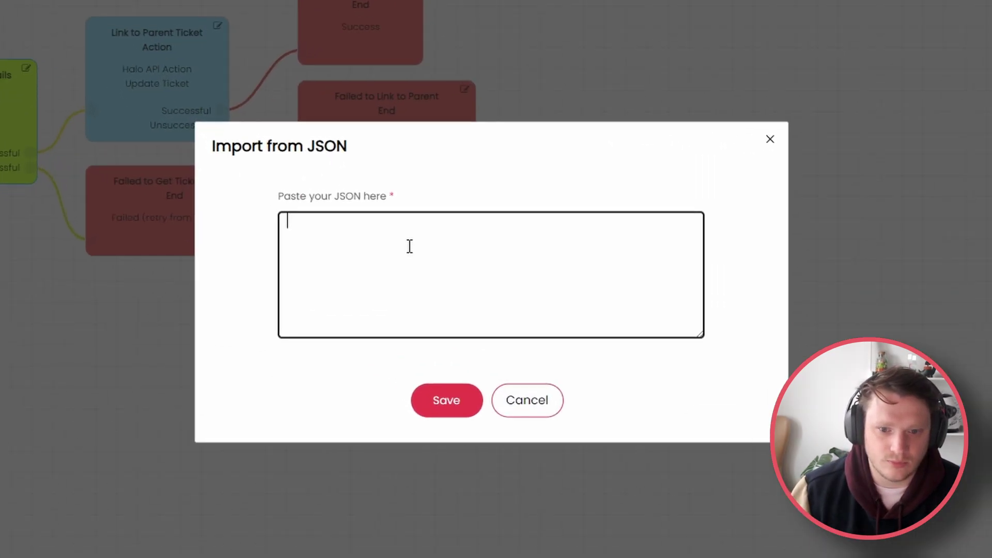
click(527, 401)
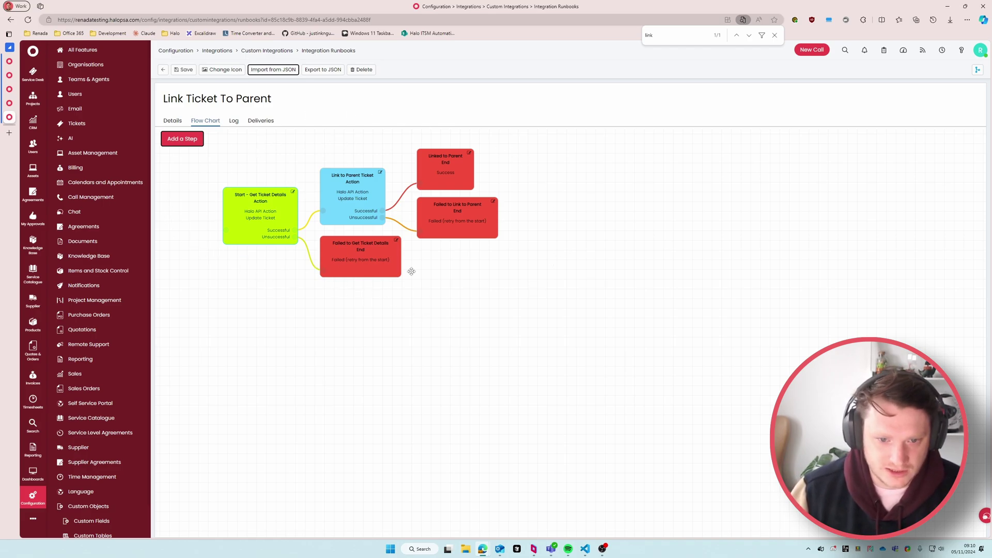
Open the Get Ticket Details start step and examine its name, action type, Update Ticket action, JSON body and variable sections.
click(294, 193)
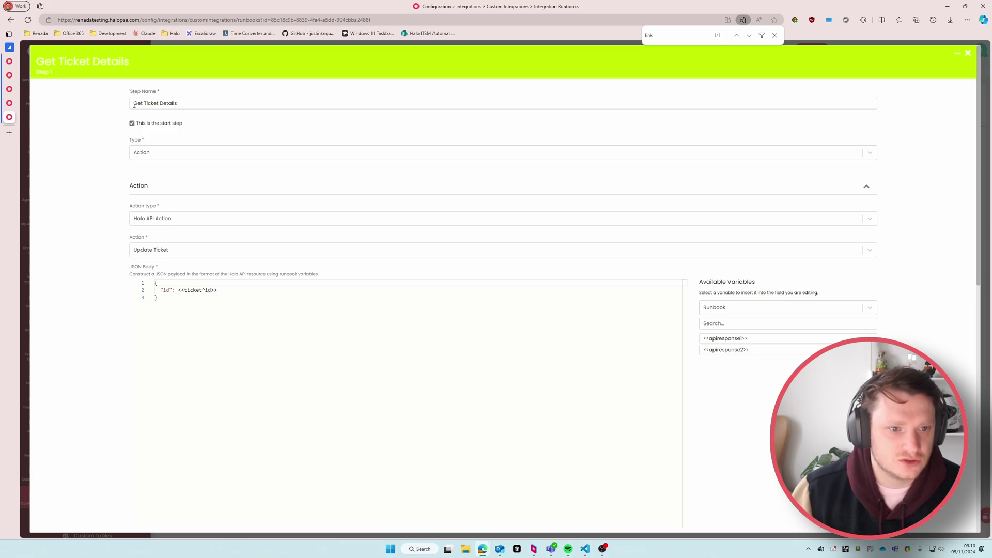
triple_click(134, 105)
drag(120, 238, 213, 251)
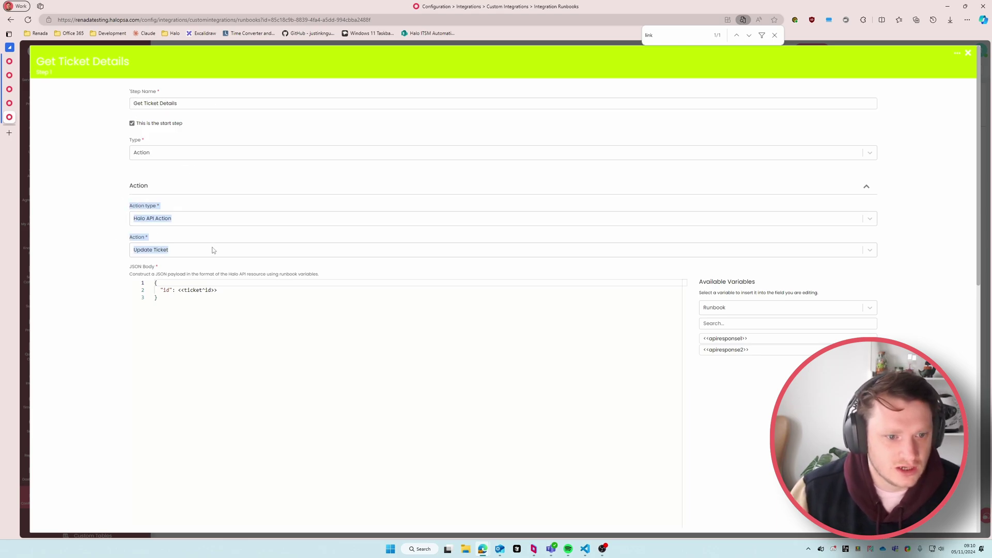
click(93, 239)
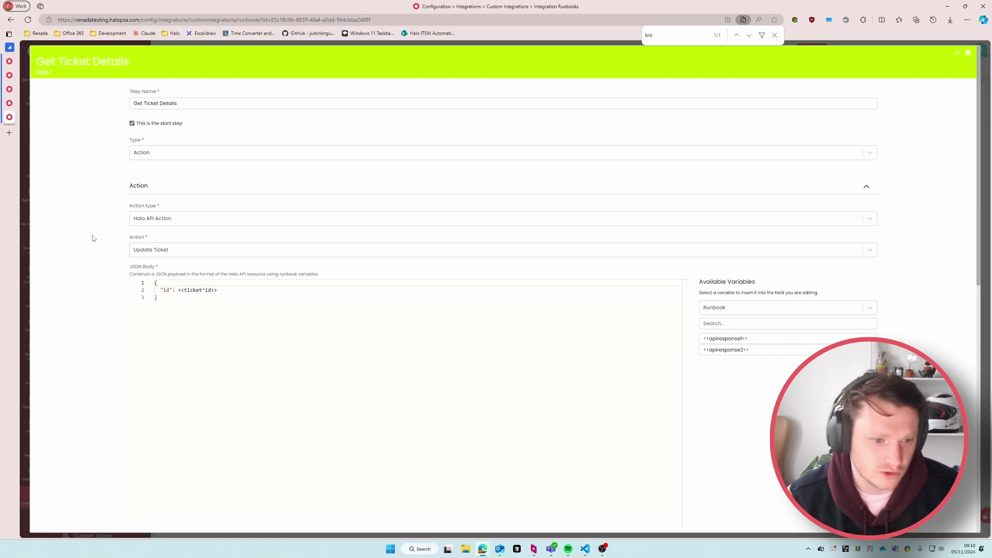
drag(155, 283, 91, 302)
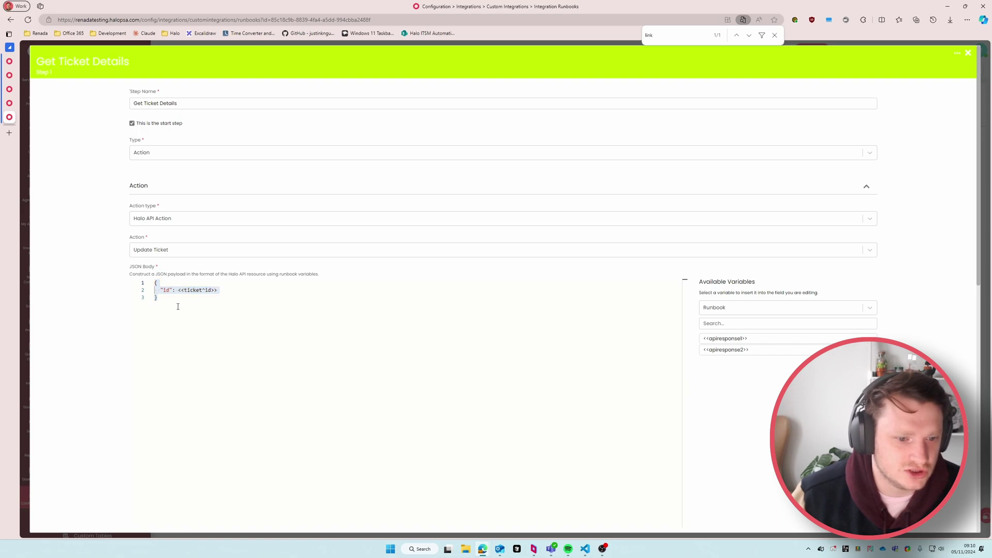
click(195, 309)
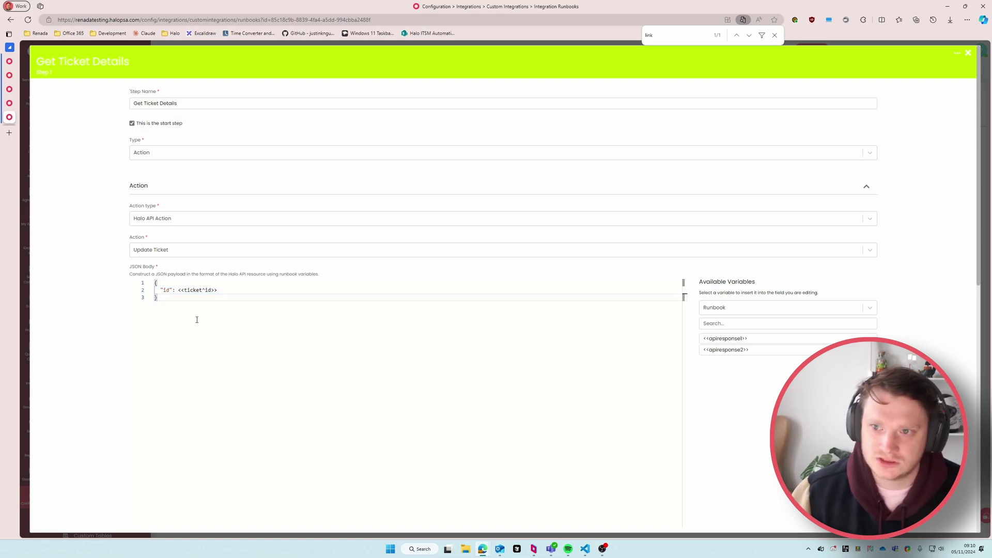
key(Escape)
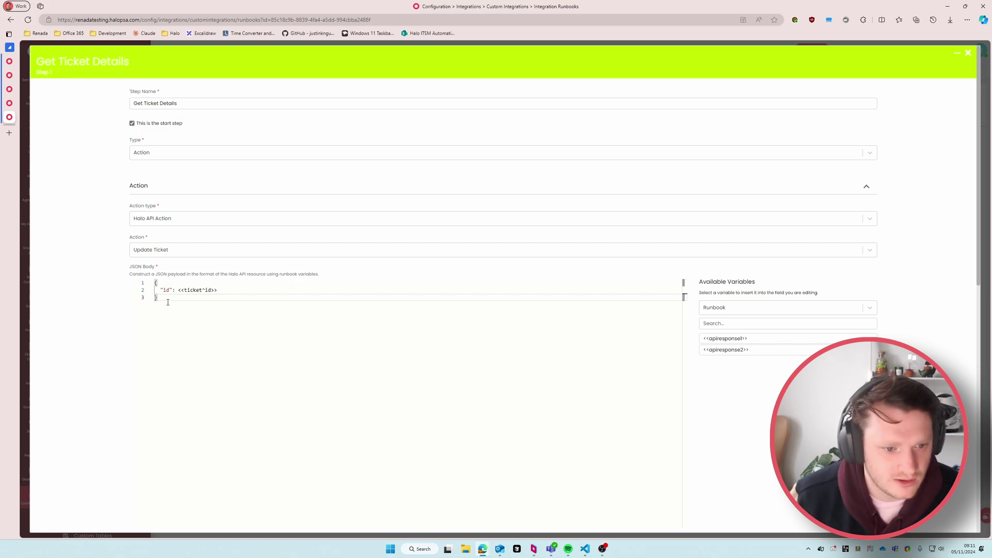
drag(168, 302, 118, 257)
click(186, 317)
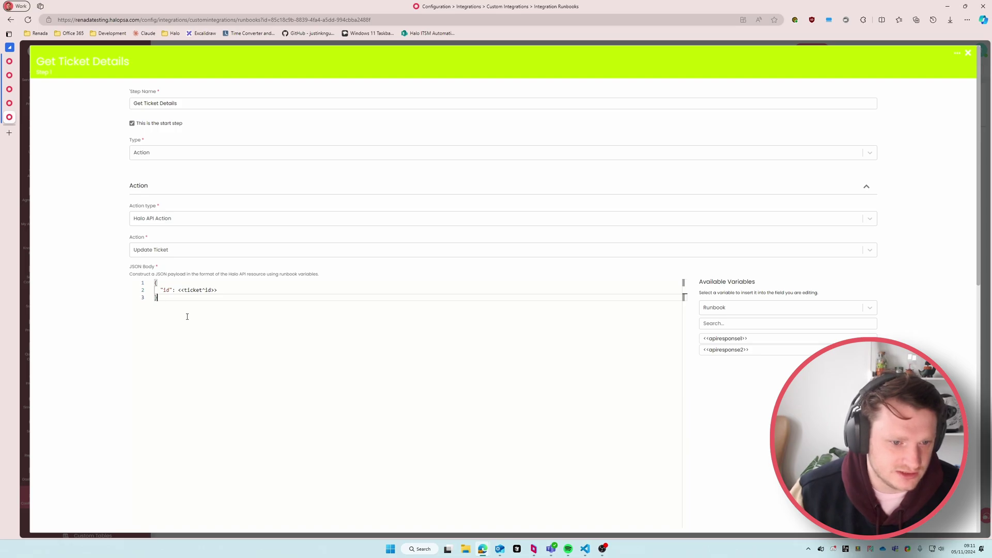
scroll(99, 350, down, 7)
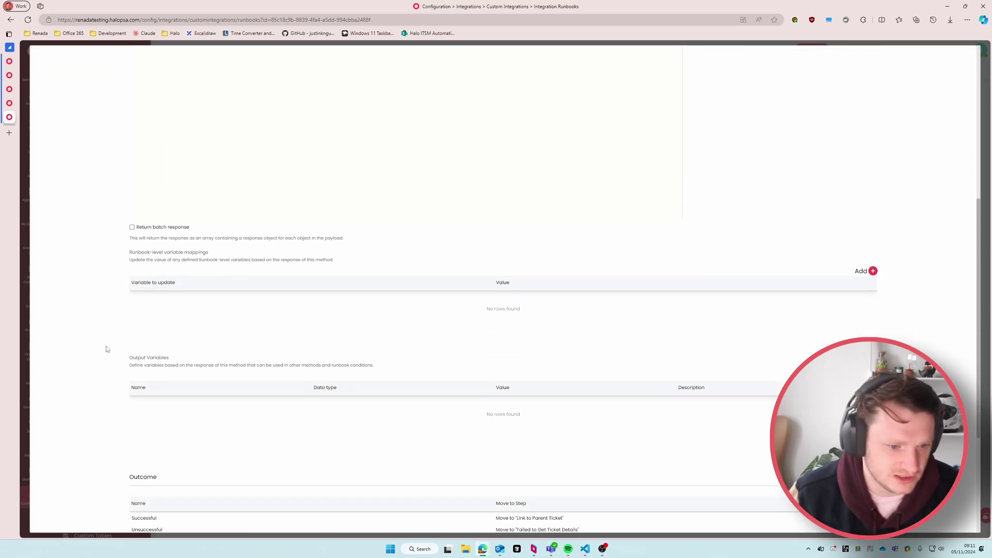
scroll(123, 351, up, 7)
drag(222, 261, 154, 244)
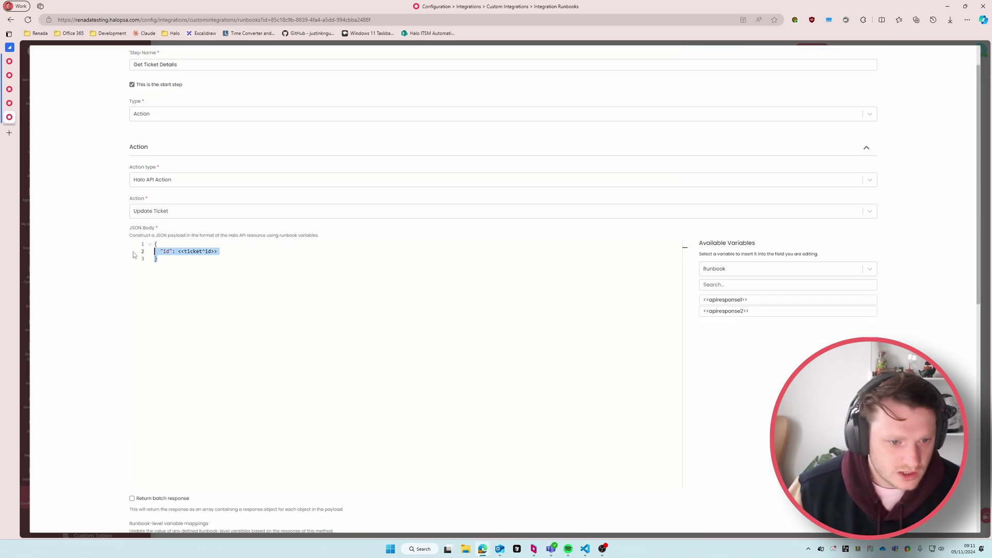
click(184, 265)
Add an output variable named ticket_to_link_to with data type int to the Get Ticket Details step.
scroll(102, 350, down, 5)
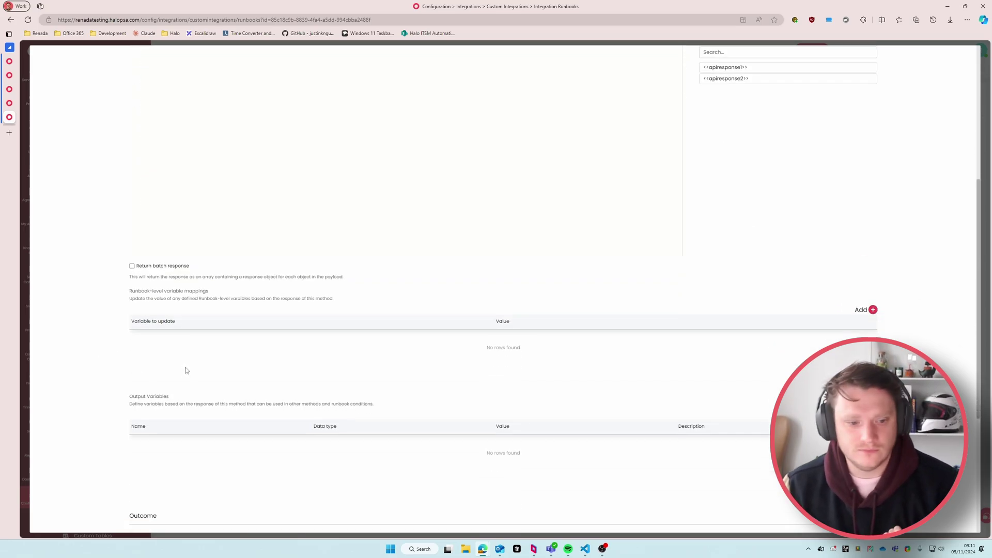
drag(133, 393, 368, 403)
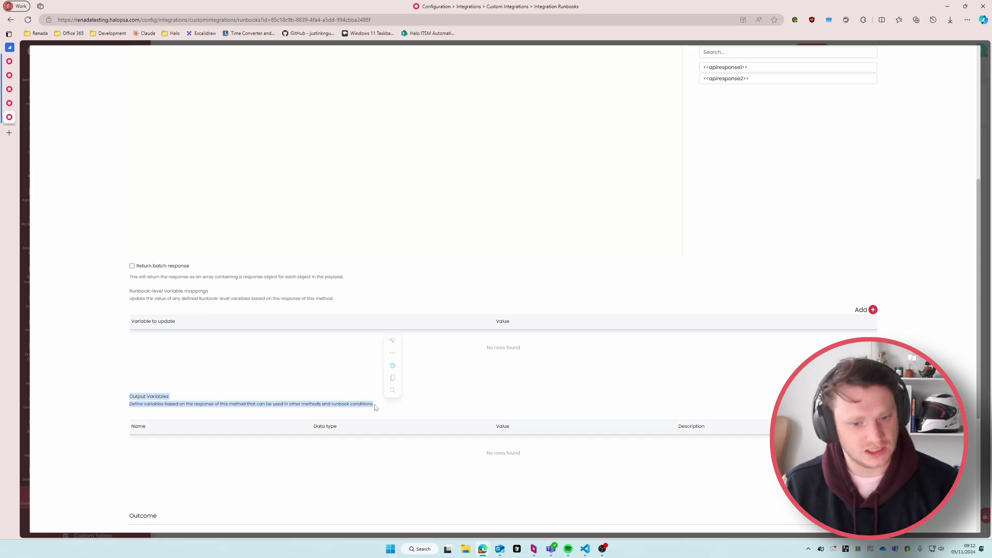
click(410, 406)
click(863, 415)
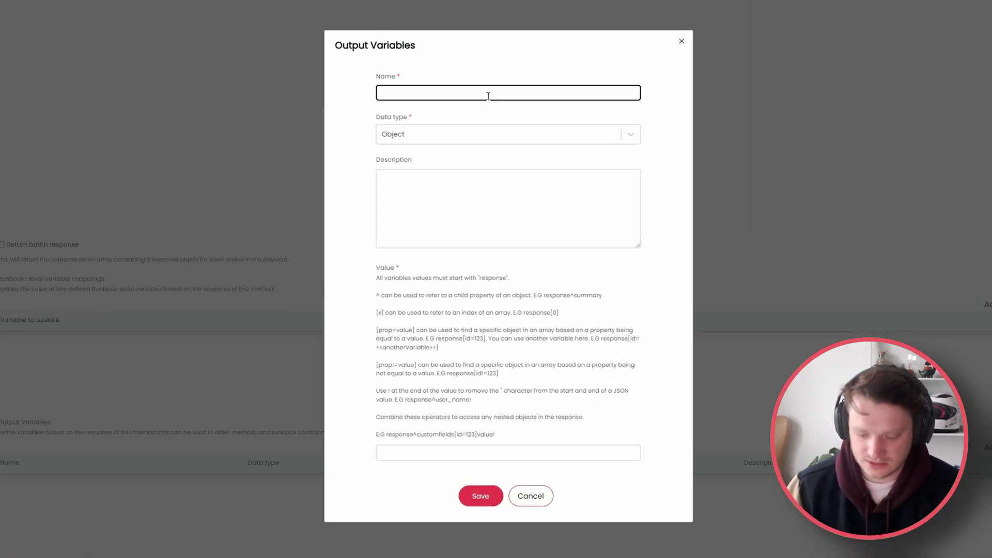
text(ticket_to)
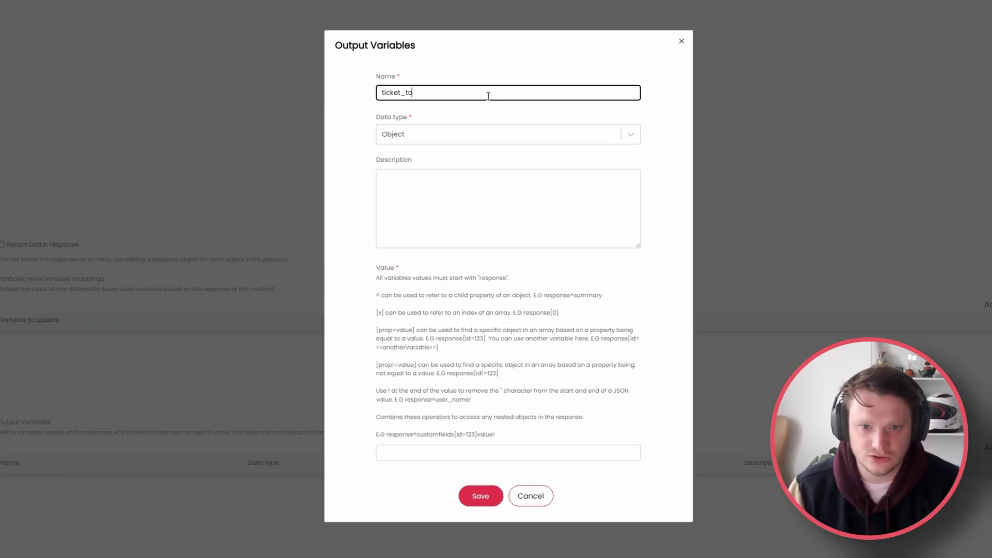
text(_link_to)
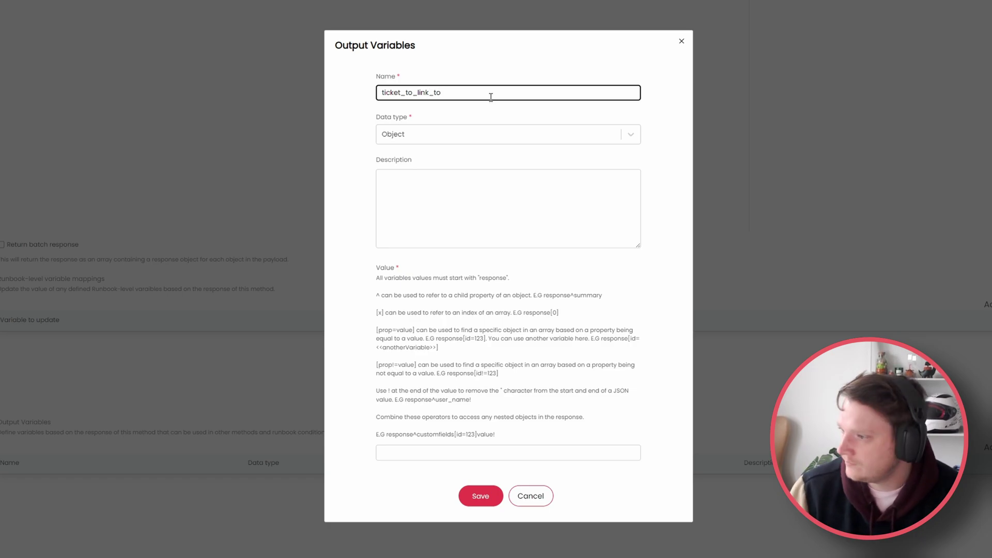
click(504, 134)
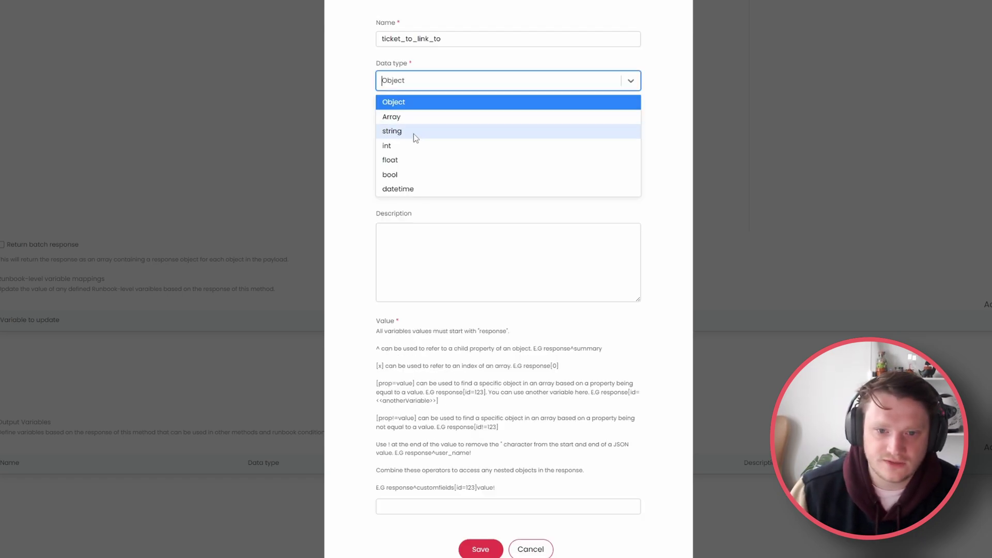
click(399, 146)
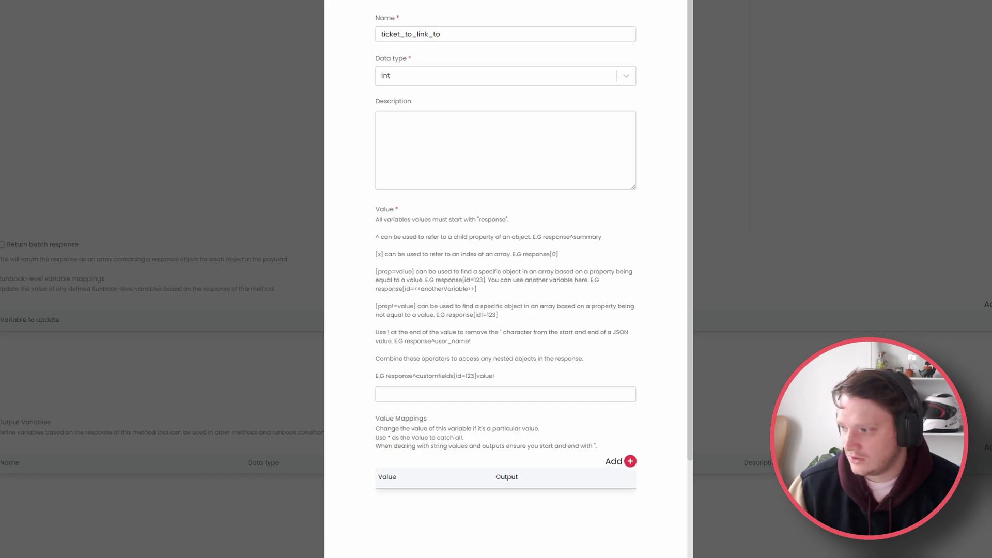
Set the output variable's value to response^customfields[name=CFTicketSelection]value! and check each part of the expression.
click(434, 400)
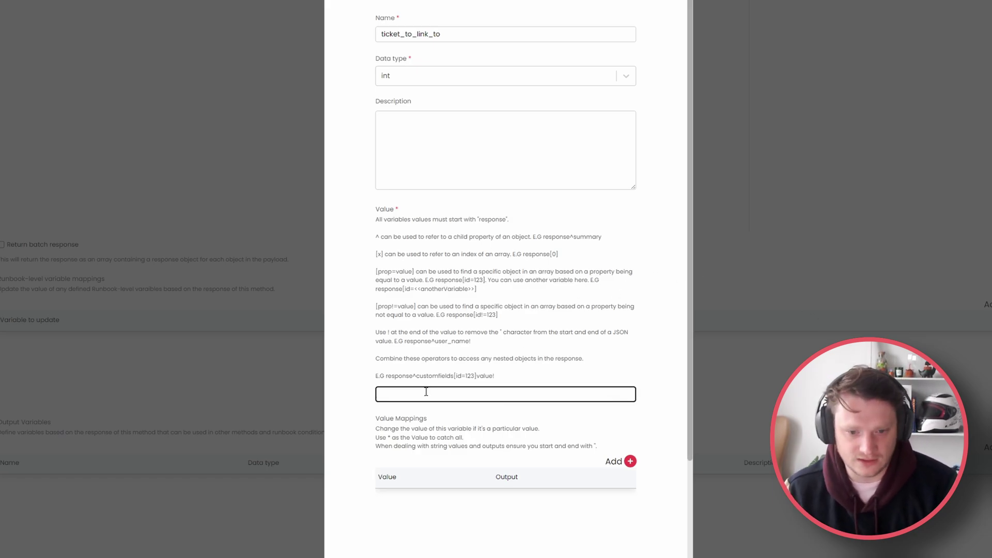
text(response^customfields[name=CFTicketSelection]value!)
drag(379, 395, 551, 395)
click(425, 394)
double_click(421, 395)
click(498, 395)
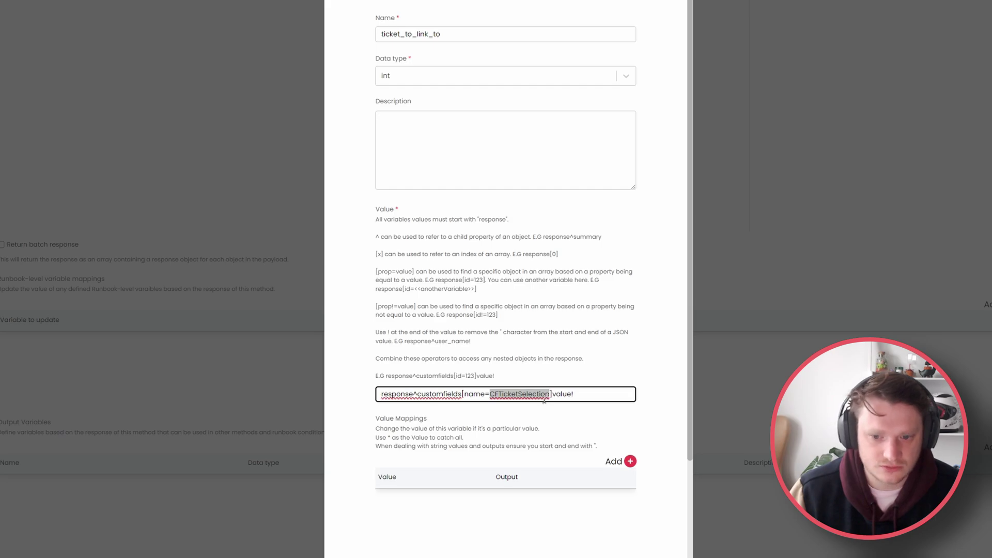
click(588, 396)
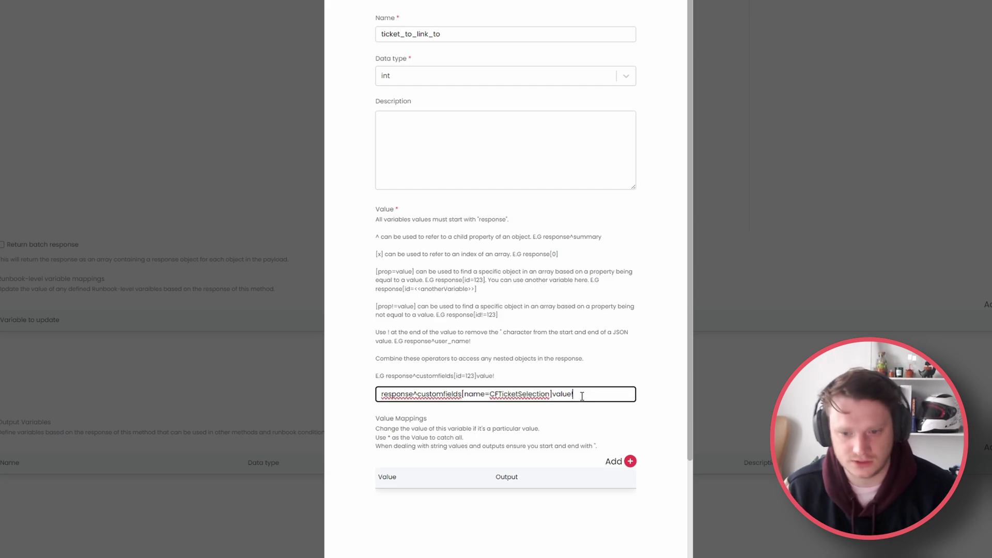
drag(553, 394, 569, 432)
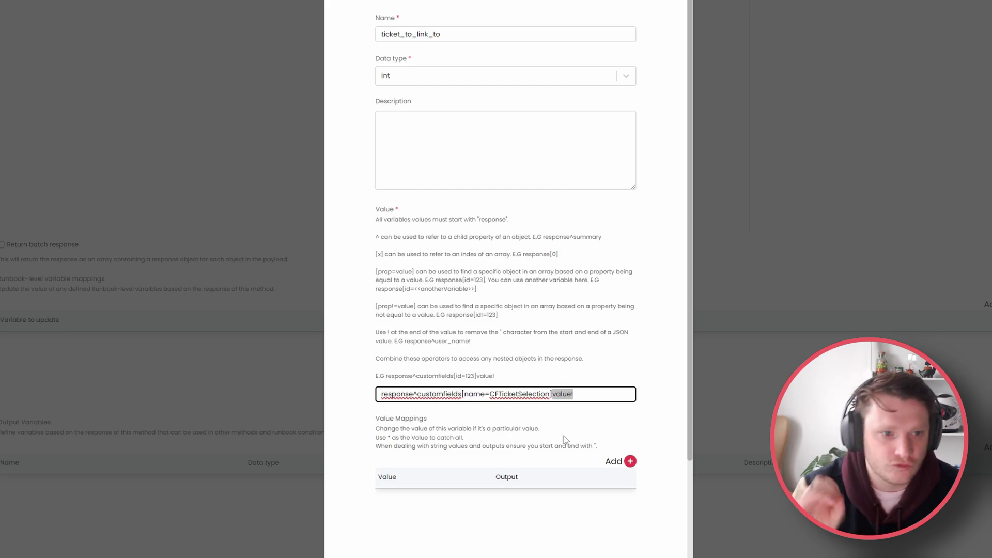
click(582, 394)
double_click(558, 395)
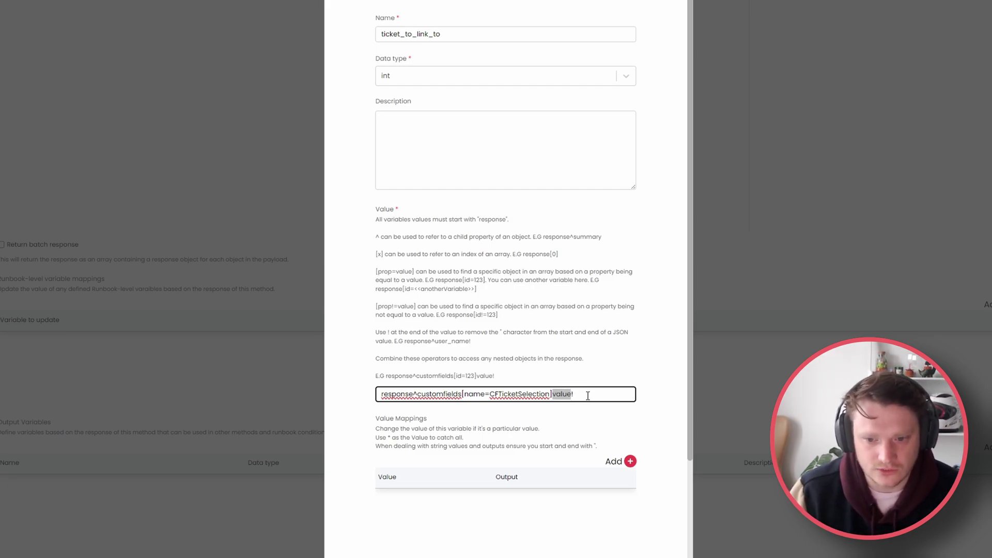
click(588, 396)
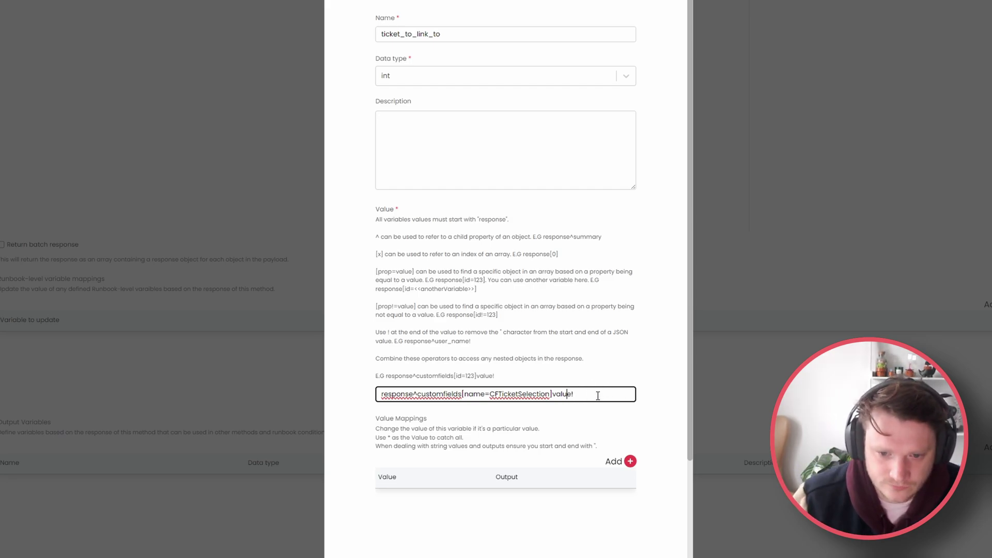
drag(598, 395, 334, 399)
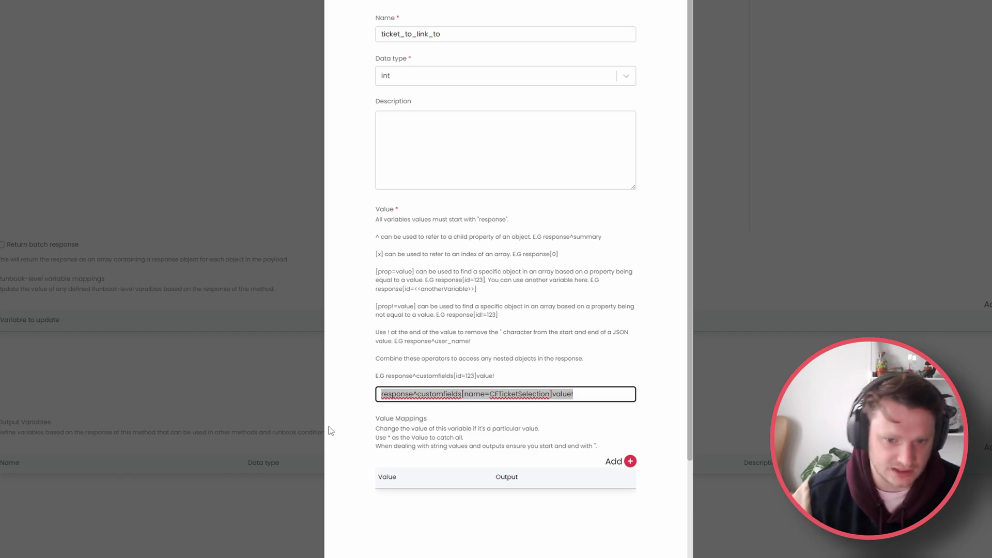
Save the new output variable and the Get Ticket Details step.
scroll(466, 466, down, 4)
click(479, 531)
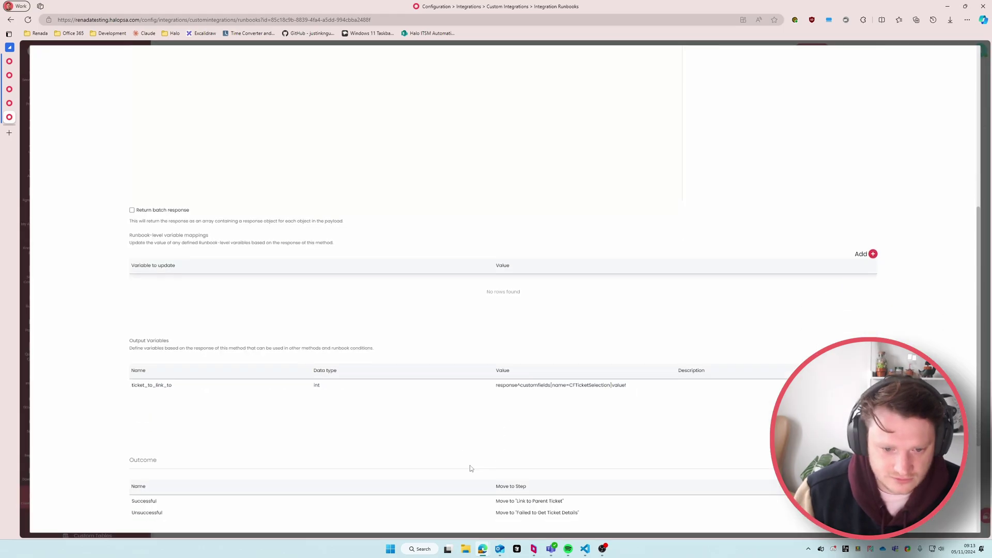
scroll(471, 466, down, 3)
click(483, 515)
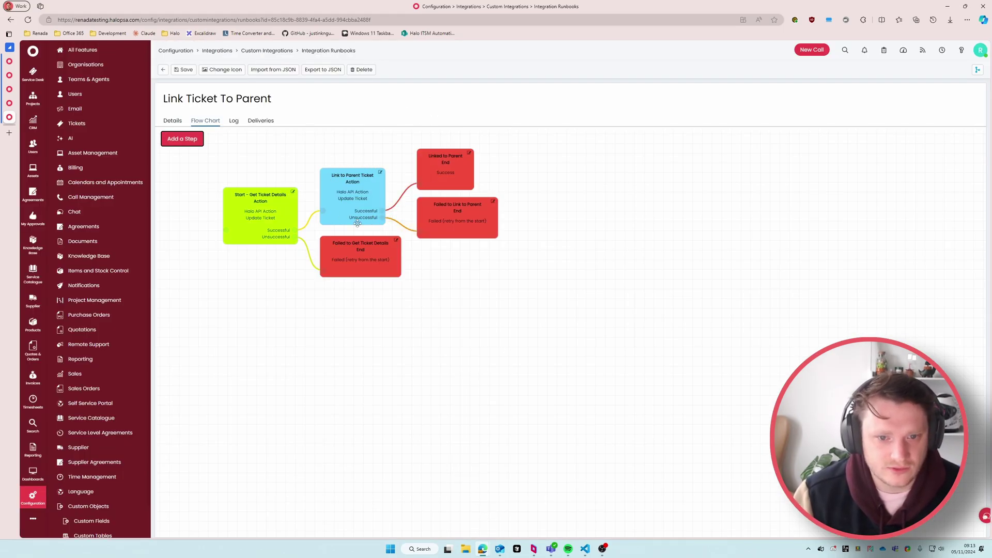
Review the id and parent_id lines in the Link to Parent Ticket step's JSON body, and save the step and the runbook.
click(380, 172)
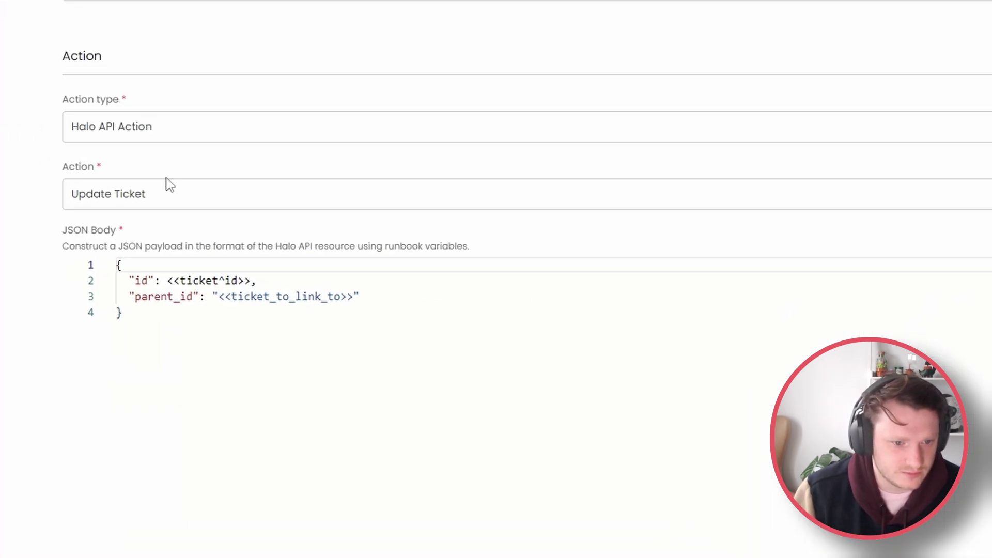
drag(130, 280, 240, 287)
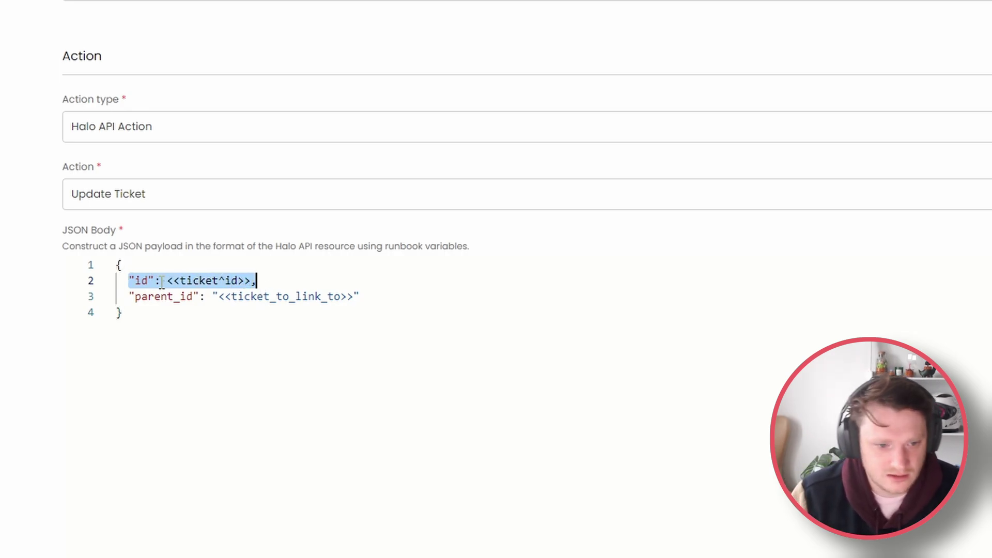
drag(123, 296, 373, 296)
click(286, 379)
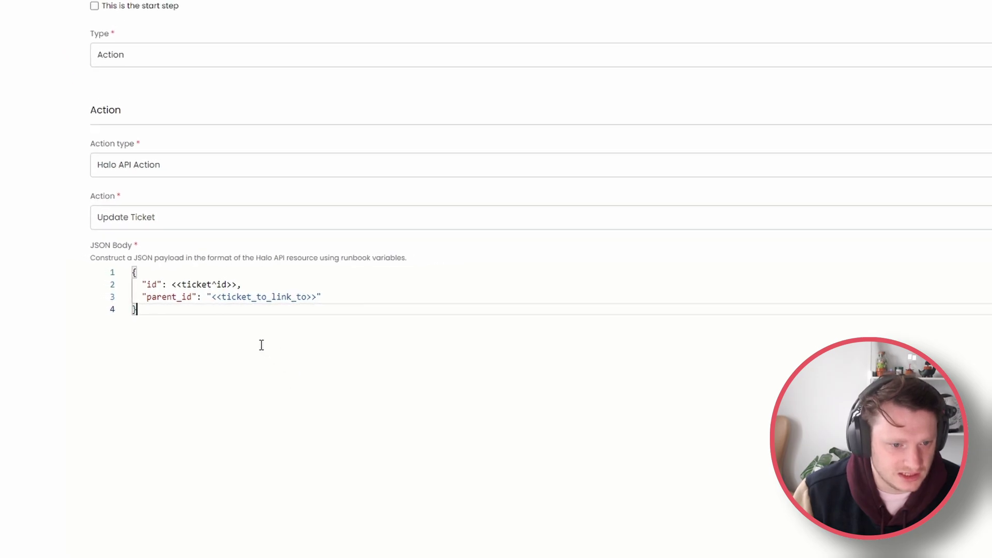
scroll(269, 362, down, 10)
click(483, 514)
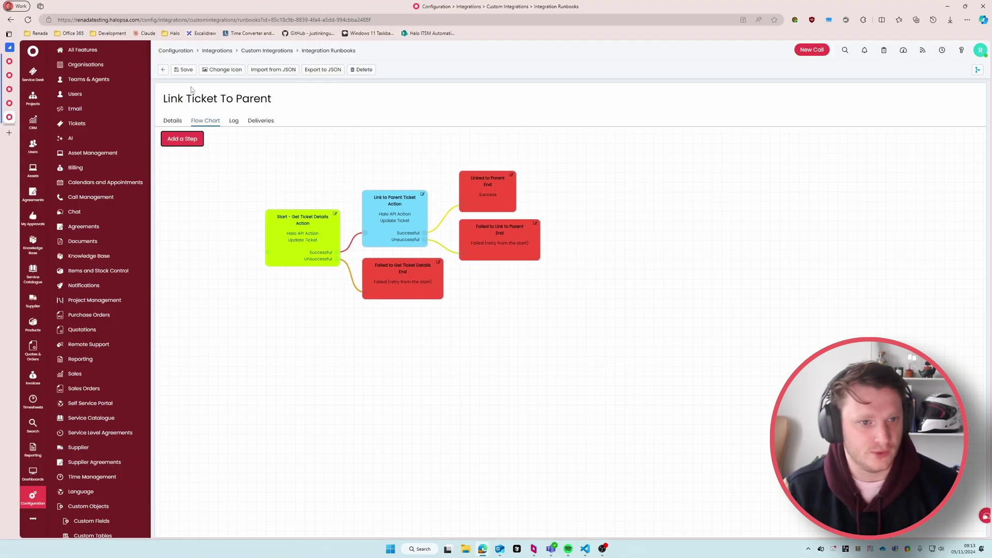
click(184, 69)
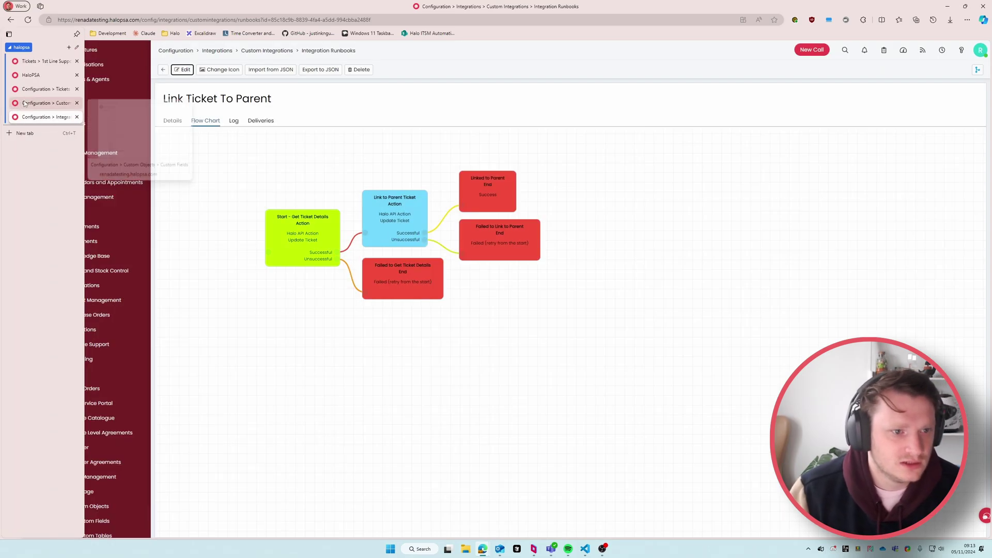
Find the Linked to Parent Ticket action in the ticket Actions list by filtering outcomes for link, and open it for editing.
click(137, 103)
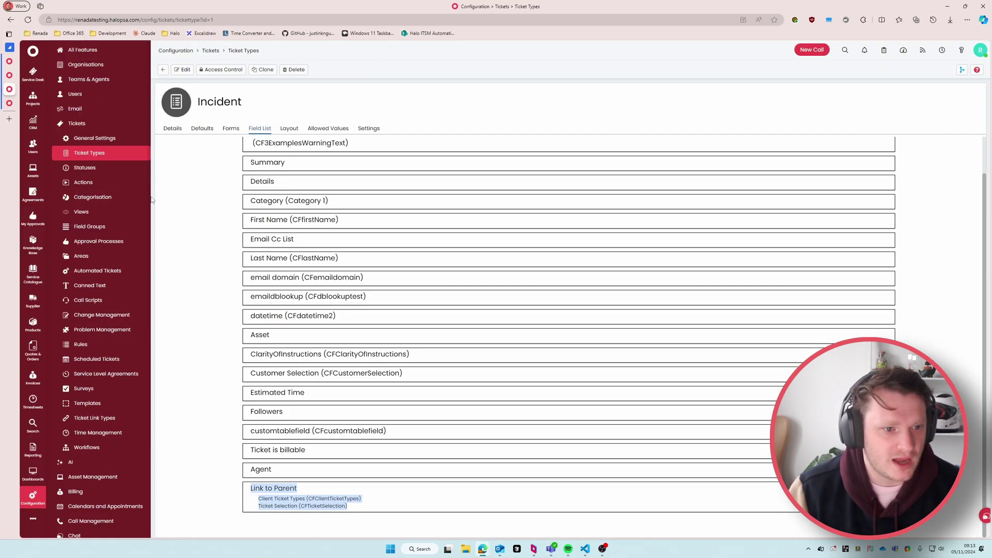
click(83, 183)
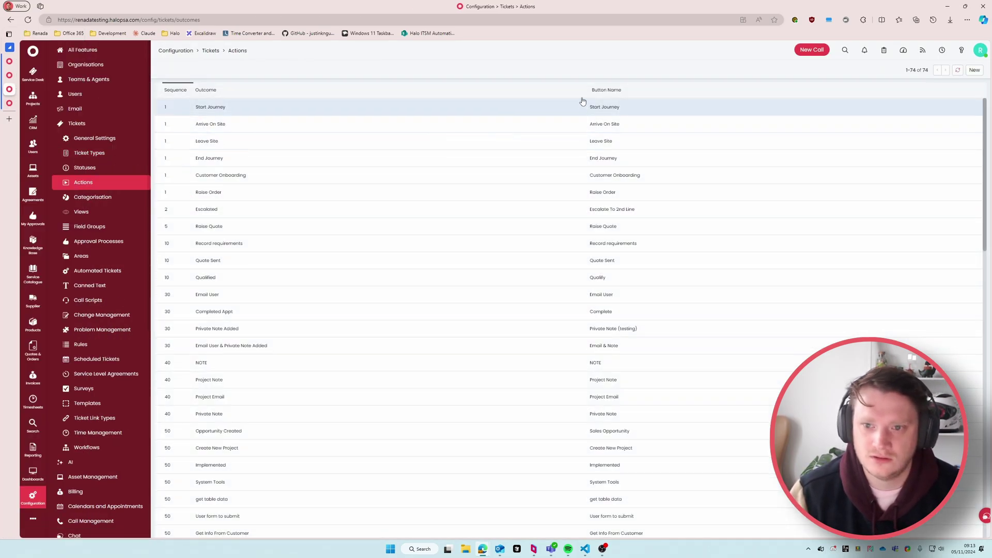
click(582, 91)
text(link)
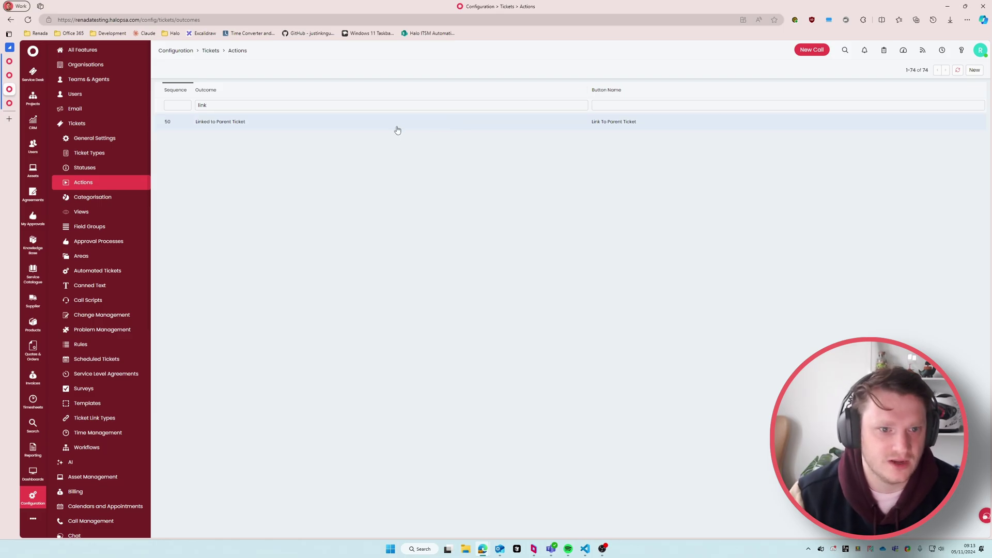
click(398, 130)
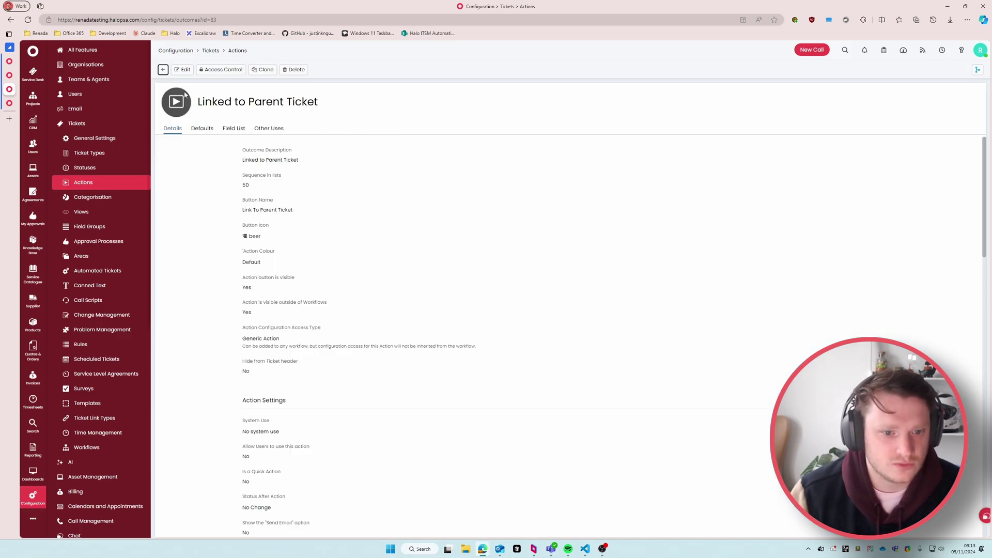
click(184, 70)
Set the action's System Use to Send Webhook/Queue Integration Runbook with the Link Ticket To Parent runbook, and save the action.
scroll(188, 98, down, 2)
click(263, 352)
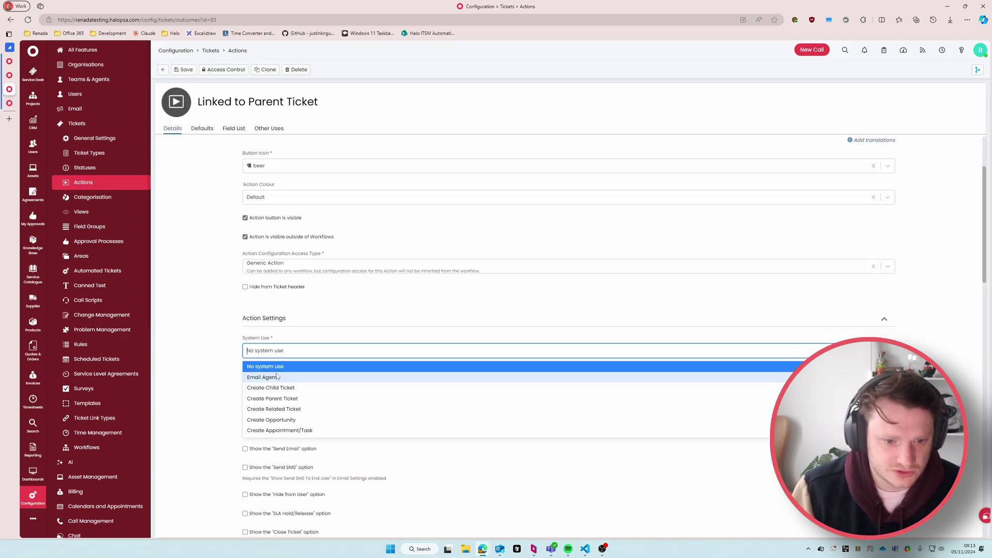
text(runb)
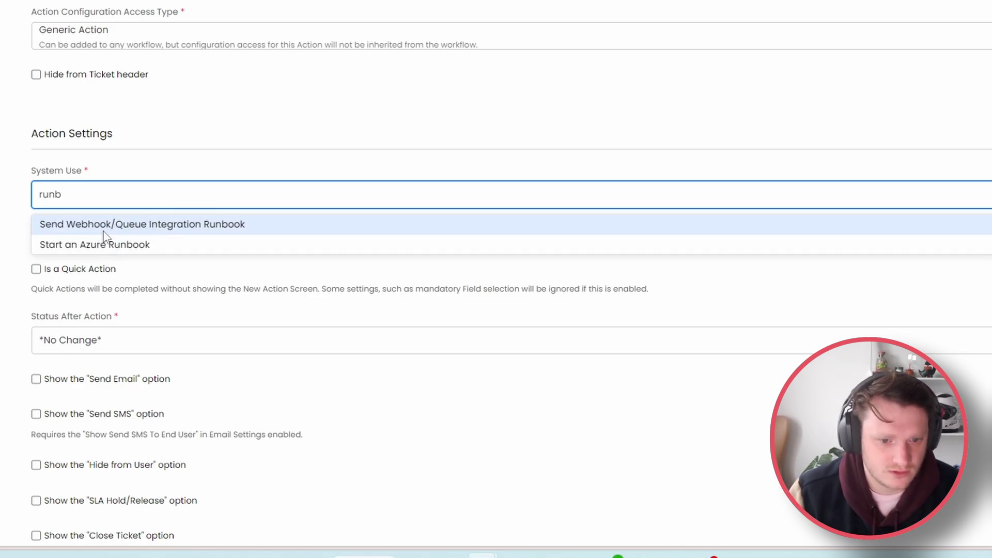
click(294, 367)
click(101, 259)
text(link)
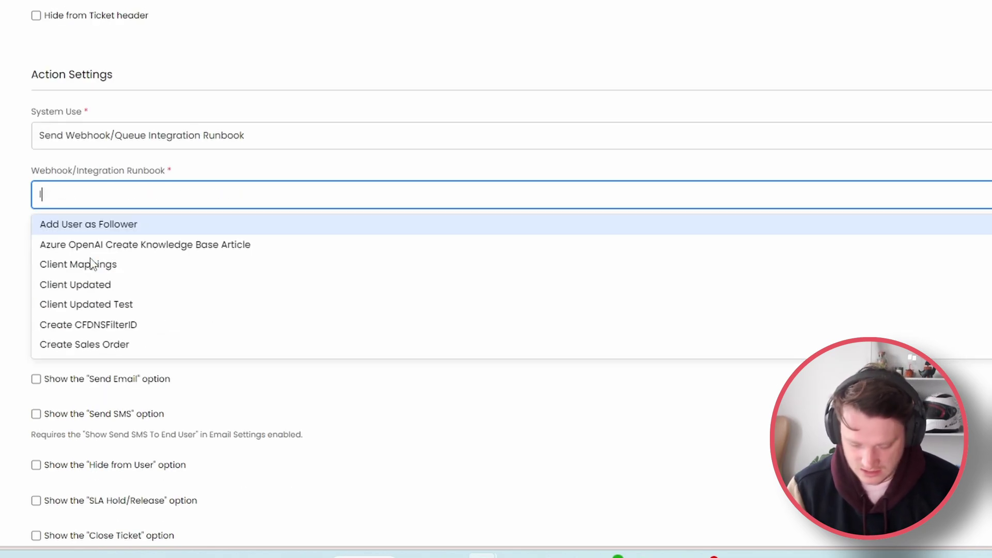
click(102, 225)
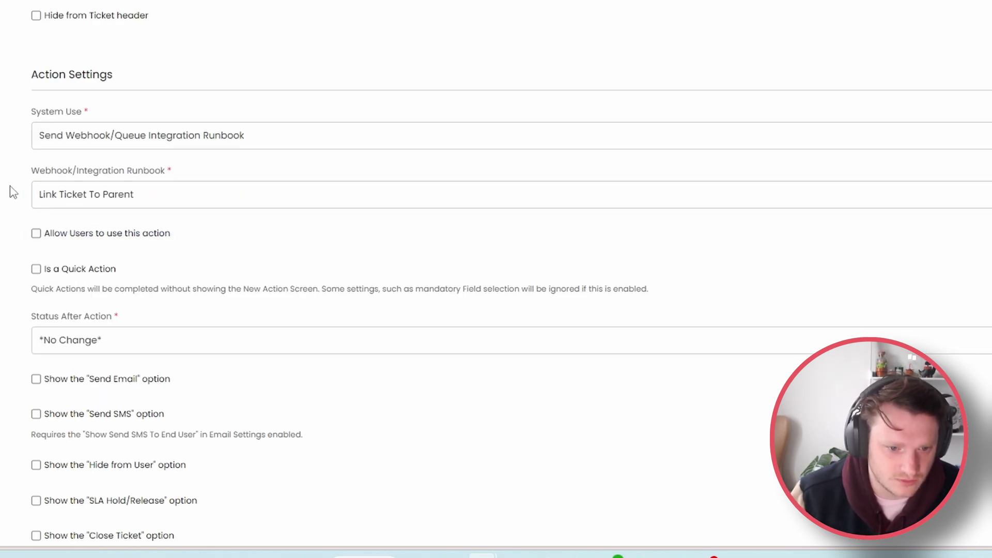
click(170, 49)
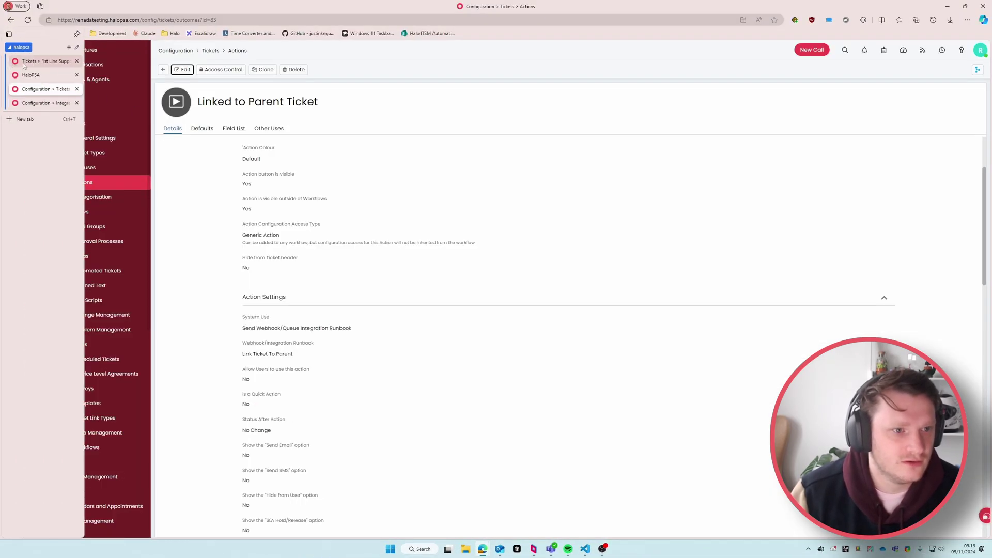
Run Link To Parent Ticket on the Test ticket with type Incident and new ticket for testing selected, and save it.
click(9, 65)
click(235, 270)
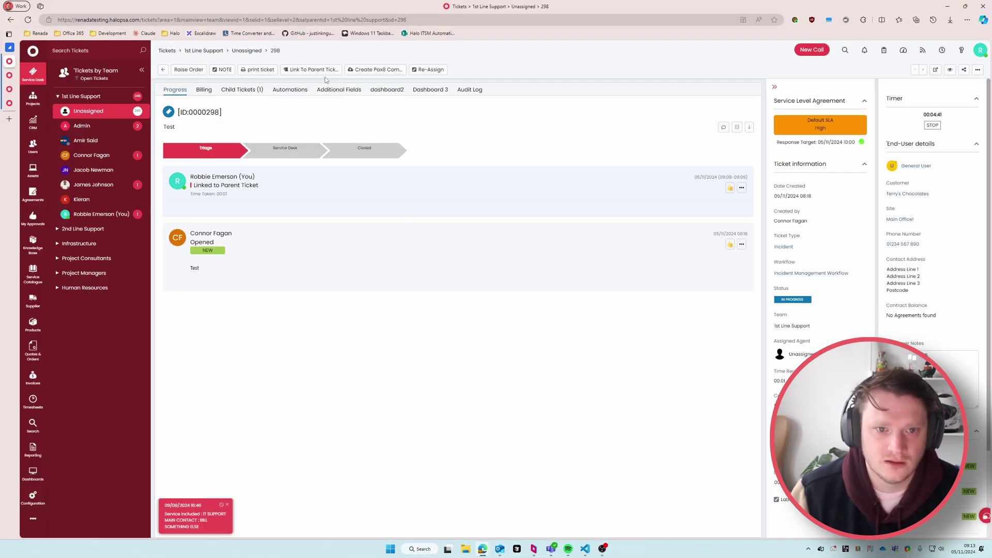
click(293, 75)
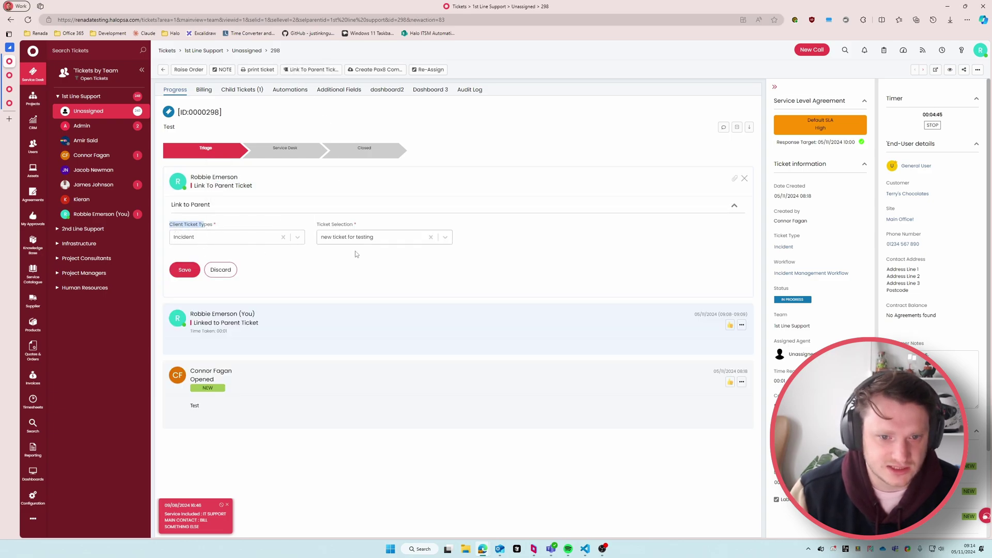
click(187, 270)
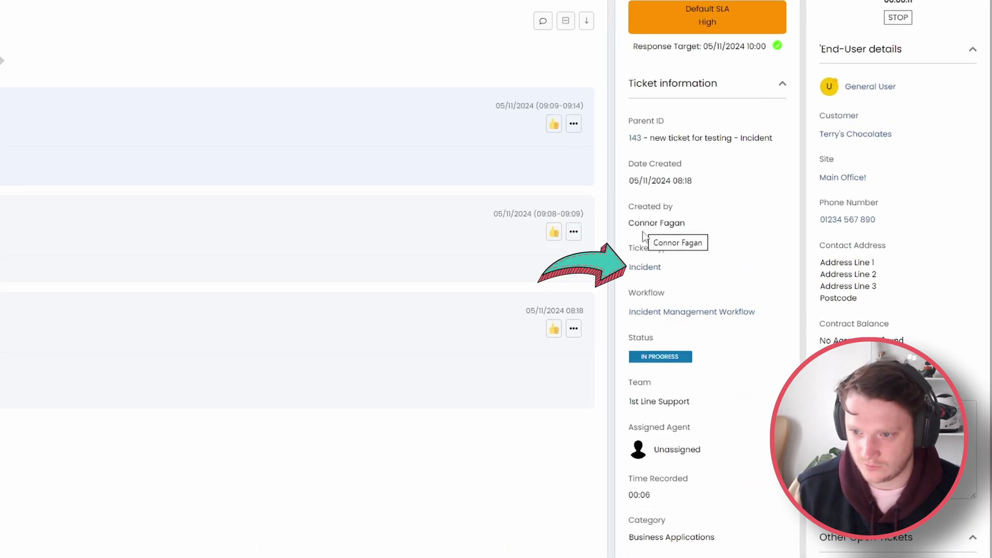
Open the ticket's Incident ticket type for editing at the Agent Ticket Details Form settings.
click(644, 267)
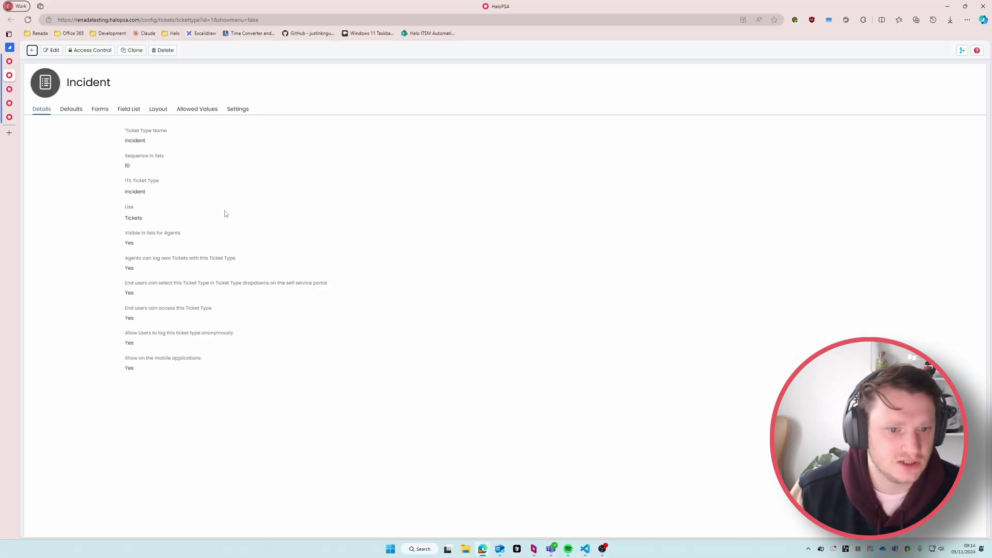
click(100, 108)
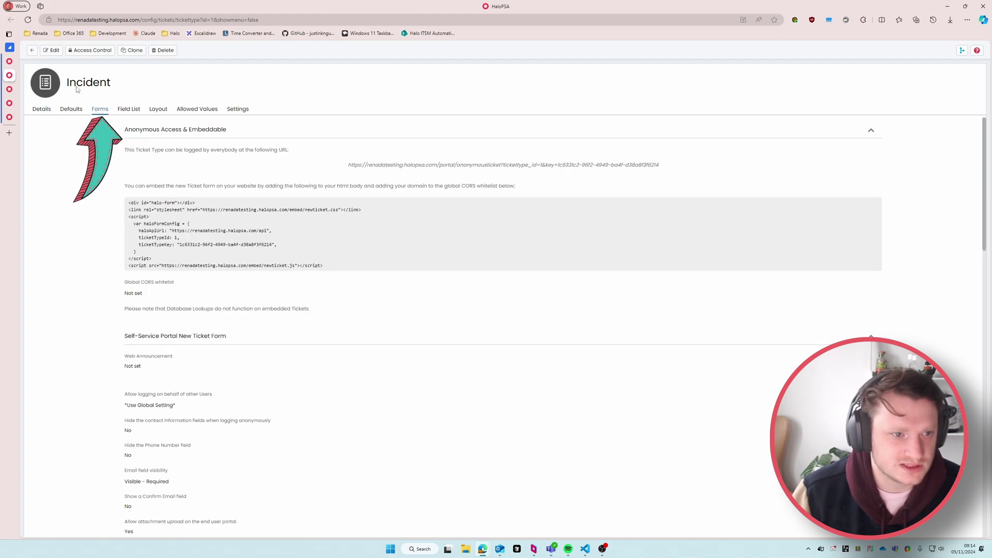
click(52, 53)
scroll(94, 228, down, 15)
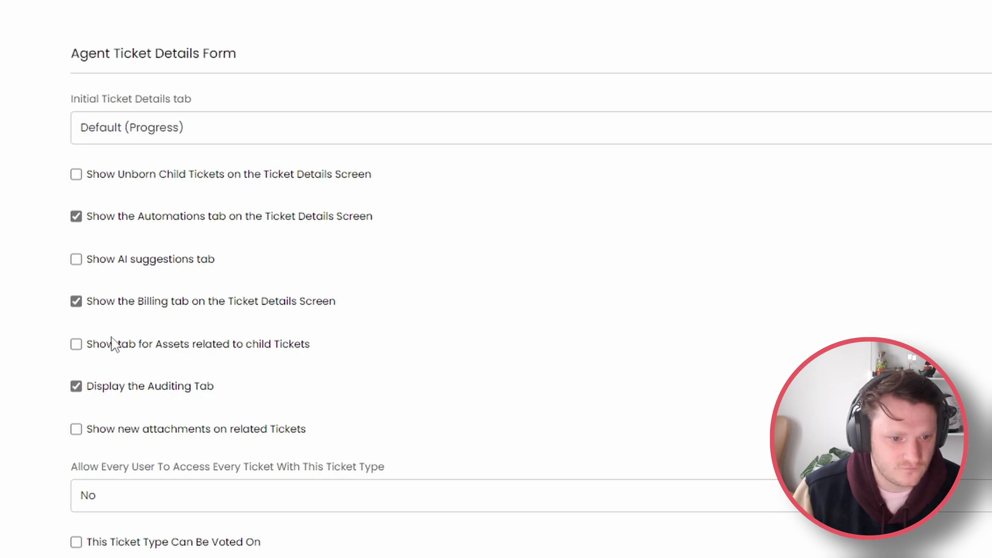
Examine the options that display the Automations and Auditing tabs on the ticket details screen, and close the ticket type page.
drag(40, 394, 215, 389)
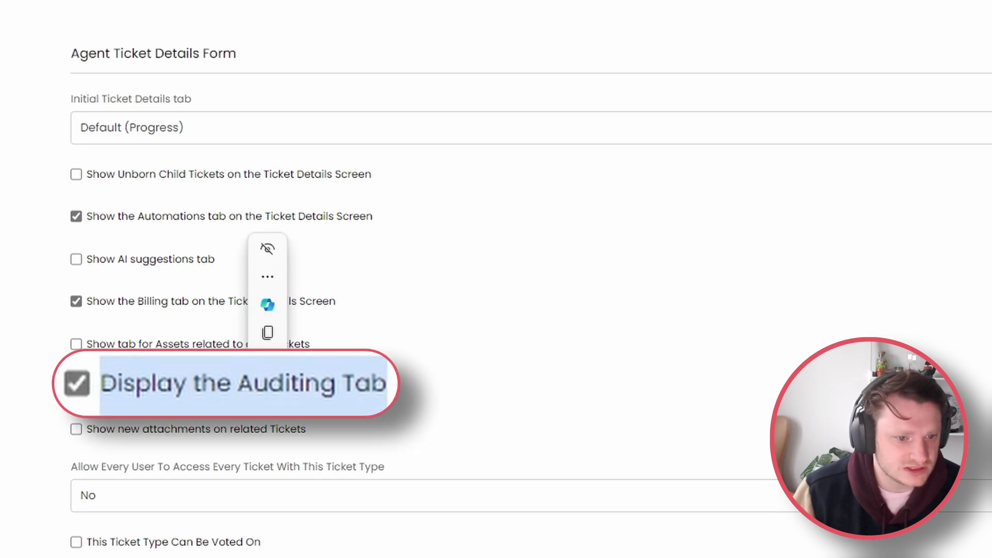
click(11, 381)
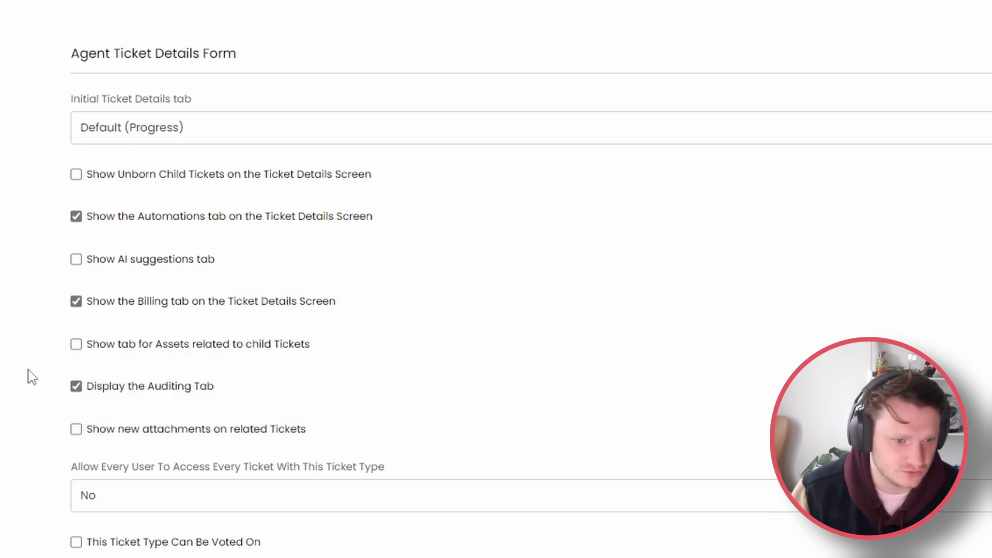
drag(116, 215, 408, 247)
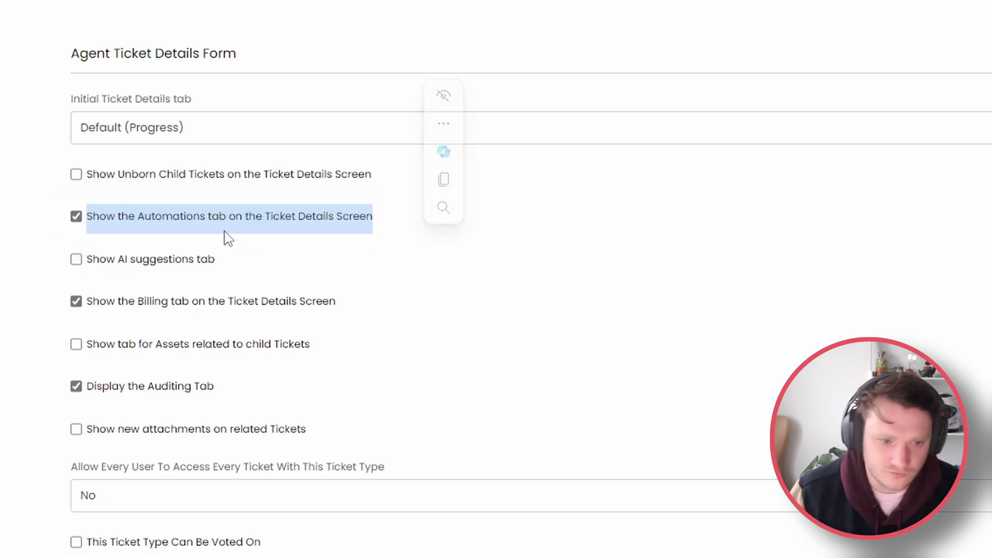
click(26, 229)
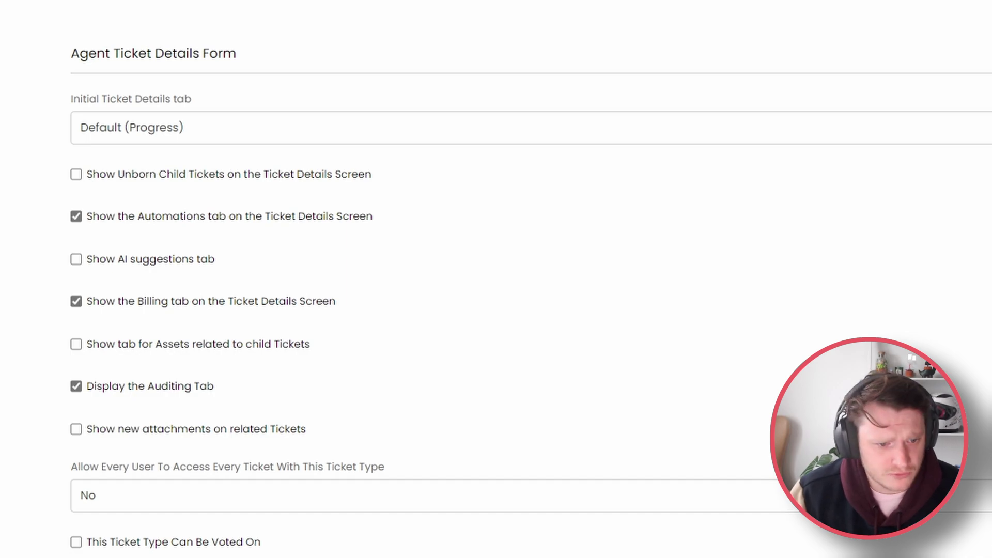
drag(84, 216, 407, 228)
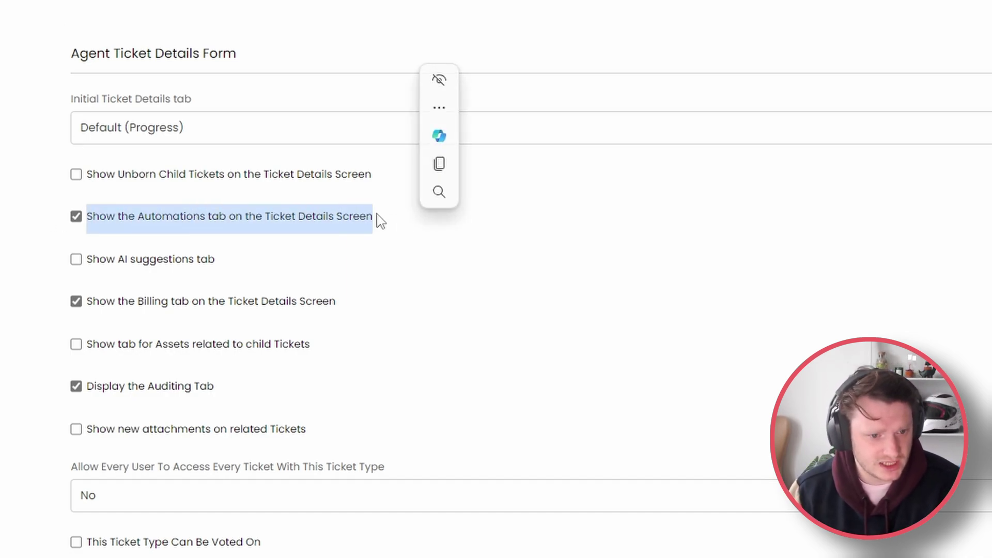
drag(85, 386, 265, 386)
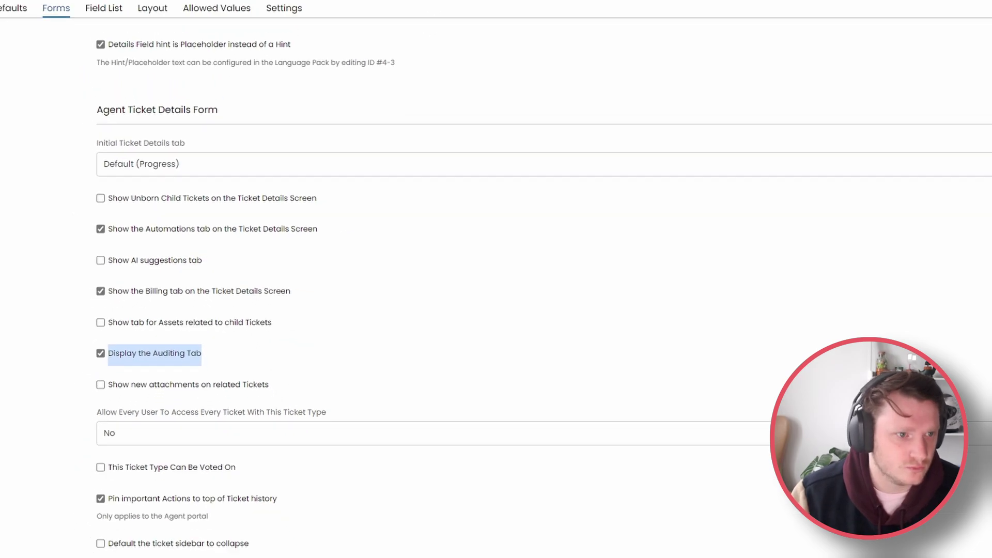
middle_click(13, 75)
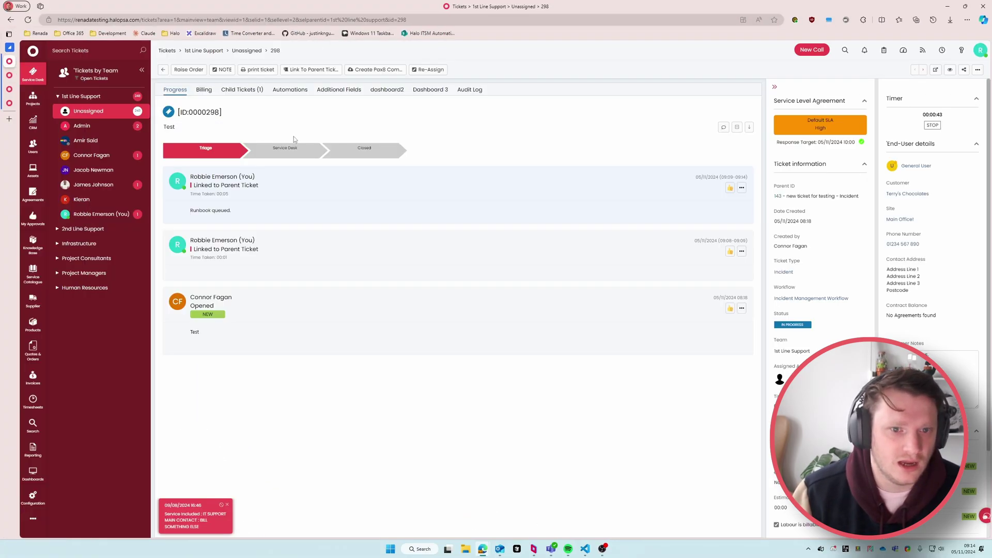
Check the Test ticket's audit log, automation history and Parent ID field for the parent link.
click(470, 91)
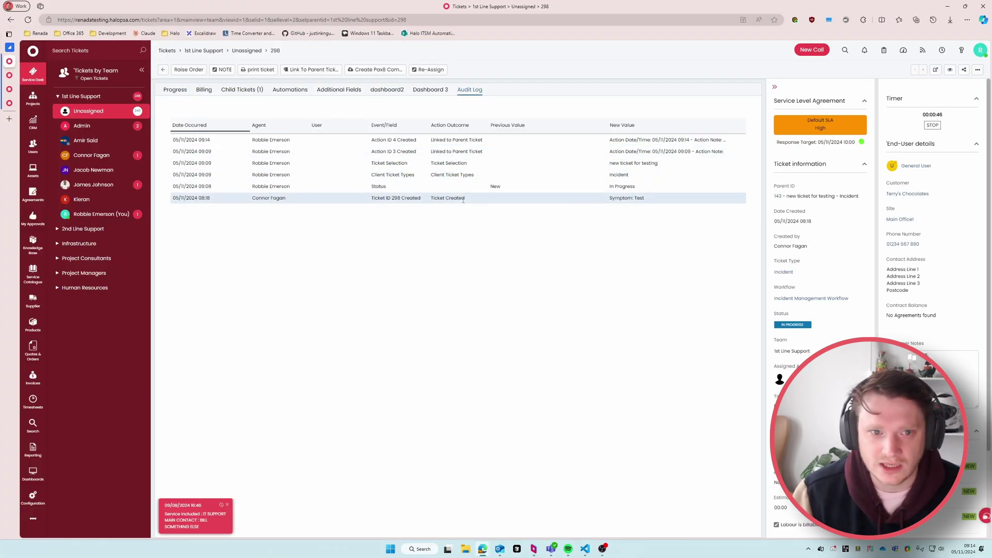
click(295, 91)
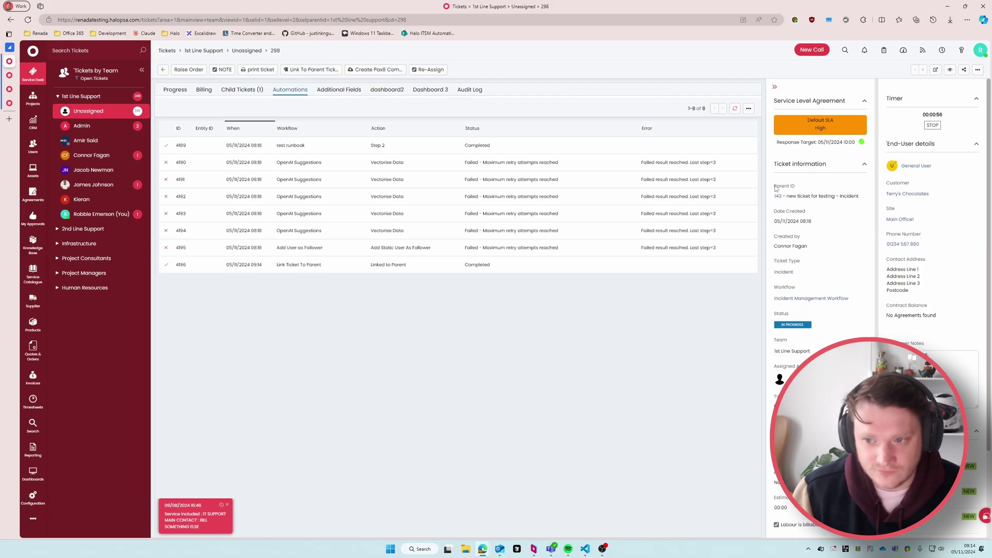
triple_click(776, 188)
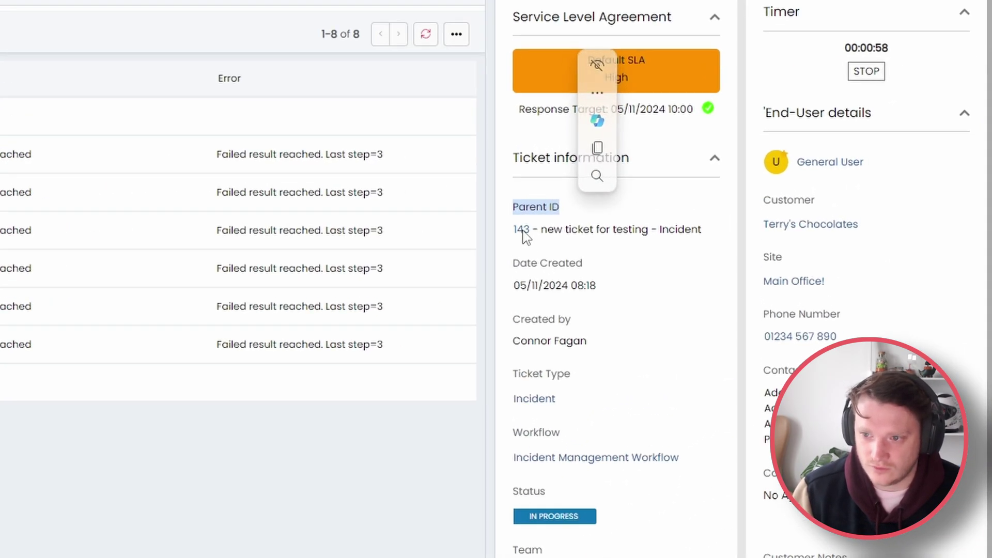
click(326, 458)
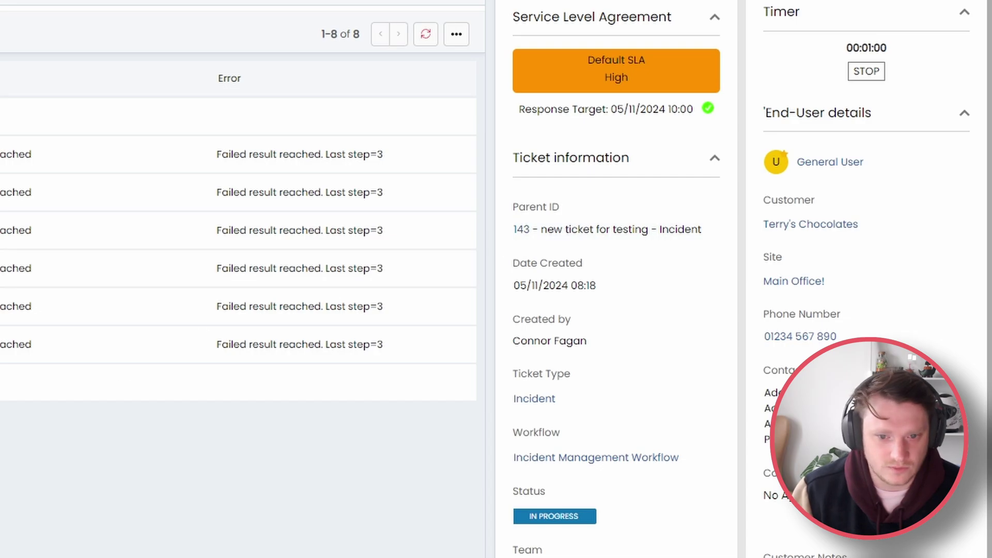